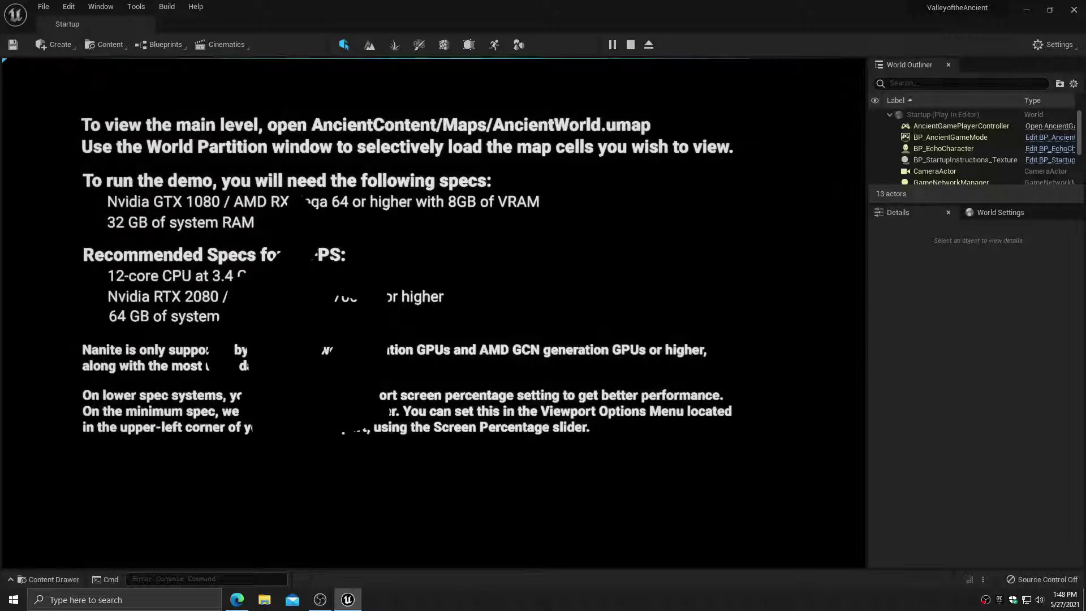
Stop the play session and open the Blueprints folder inside AncientContent
{"action": "key", "text": "Escape"}
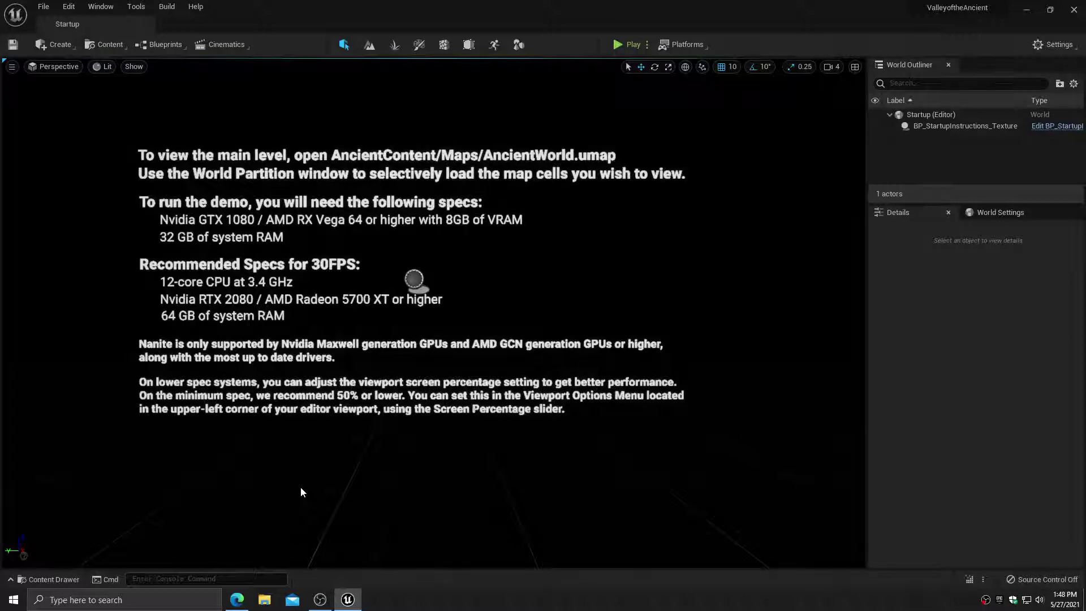
{"action": "left_click", "coordinate": [46, 578]}
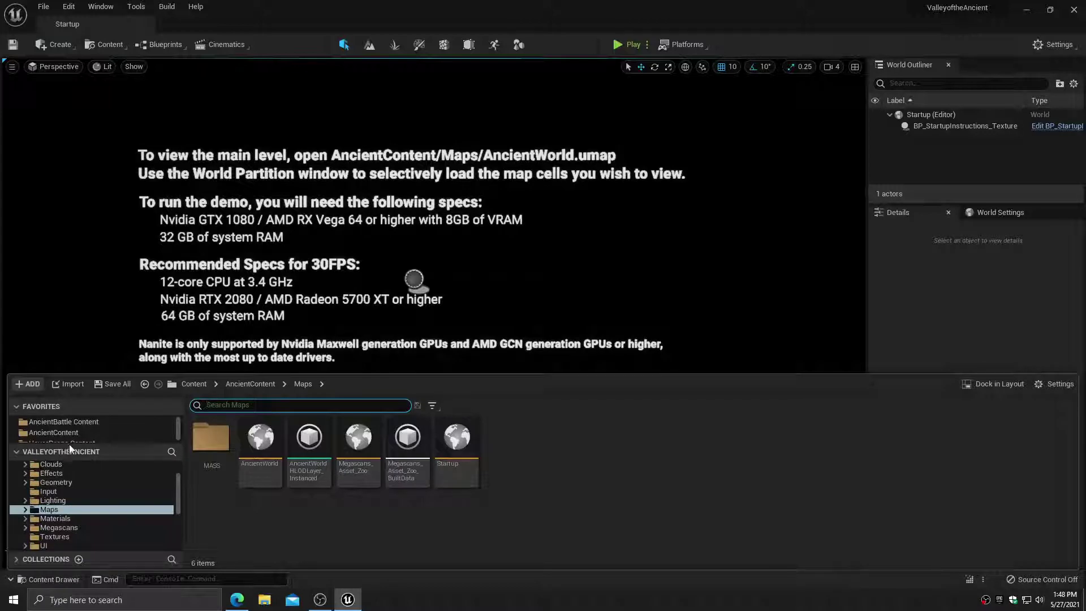
{"action": "scroll", "coordinate": [73, 439], "scroll_direction": "down", "scroll_amount": 1}
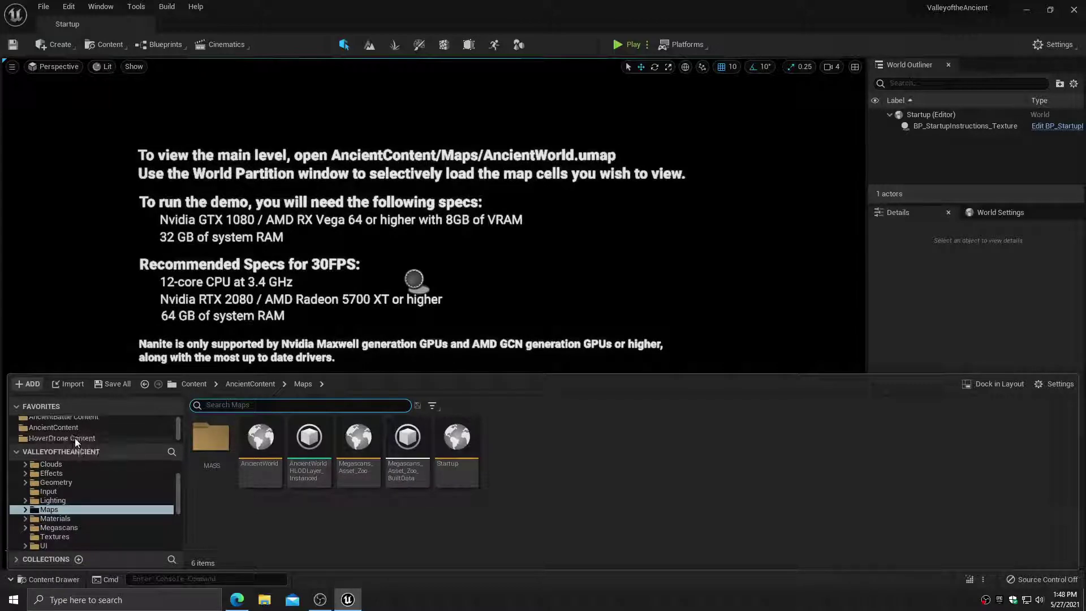
{"action": "left_click", "coordinate": [60, 428]}
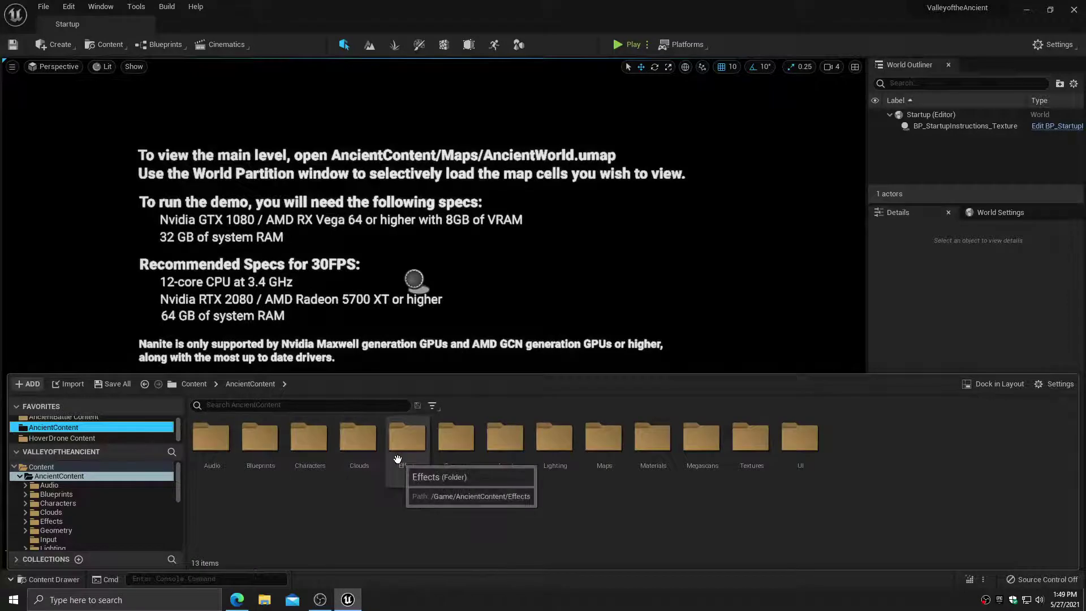
{"action": "double_click", "coordinate": [258, 440]}
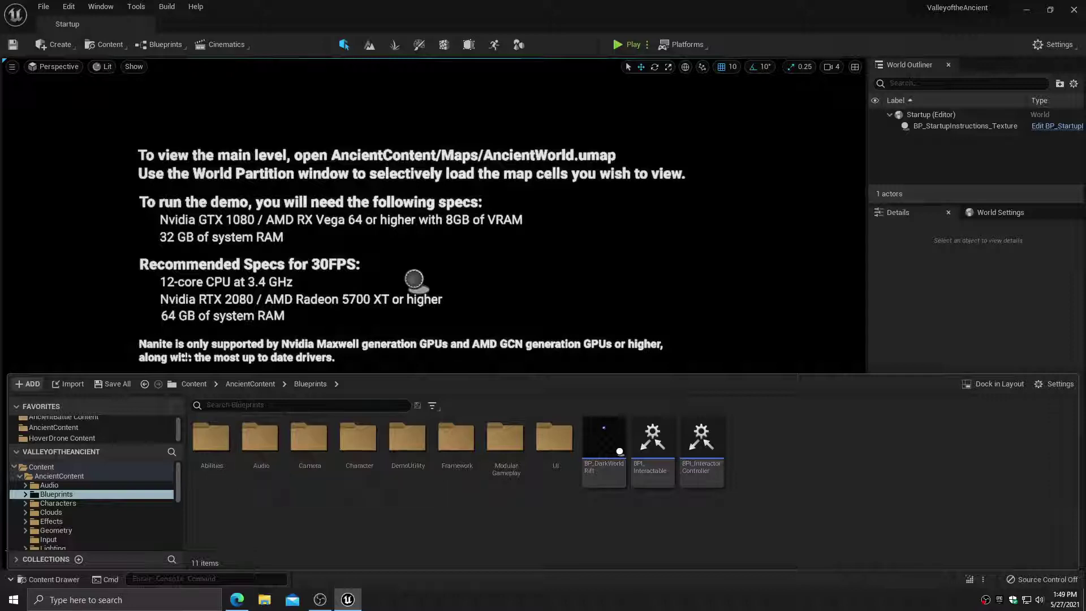
Filter the Blueprints folder to Blueprint Class assets and open the BP_EchoCharacter blueprint
{"action": "scroll", "coordinate": [91, 512], "scroll_direction": "down", "scroll_amount": 5}
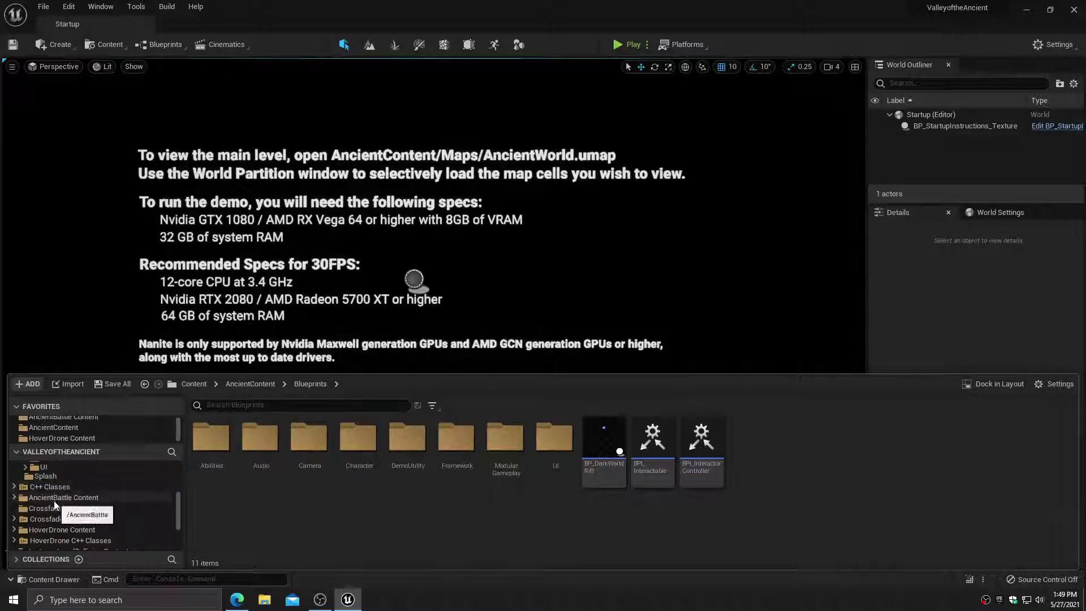
{"action": "scroll", "coordinate": [70, 523], "scroll_direction": "down", "scroll_amount": 5}
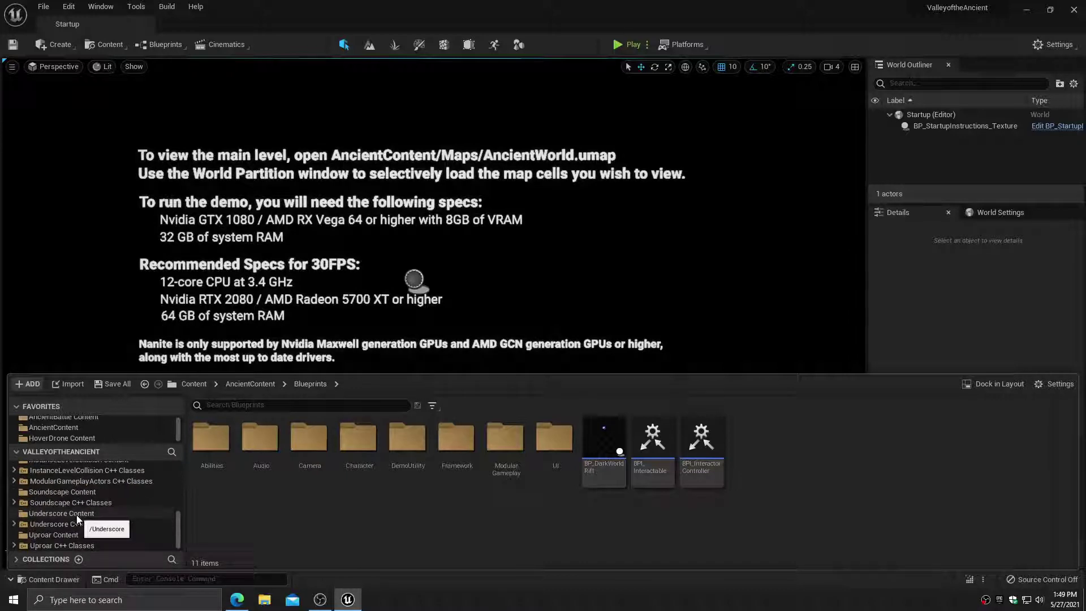
{"action": "scroll", "coordinate": [76, 514], "scroll_direction": "up", "scroll_amount": 5}
{"action": "scroll", "coordinate": [76, 515], "scroll_direction": "up", "scroll_amount": 2}
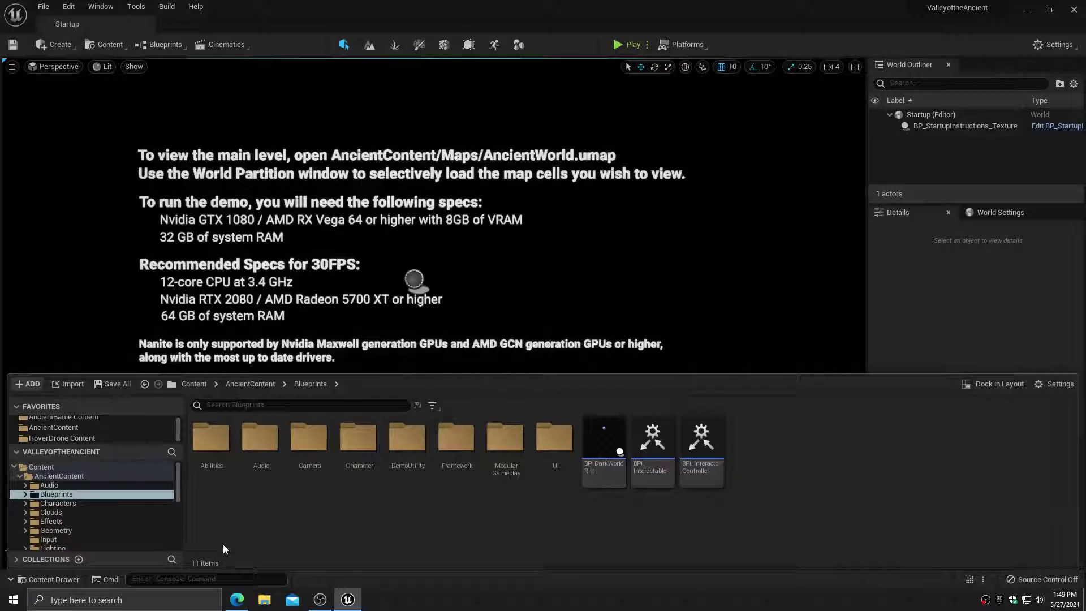
{"action": "left_click", "coordinate": [432, 406]}
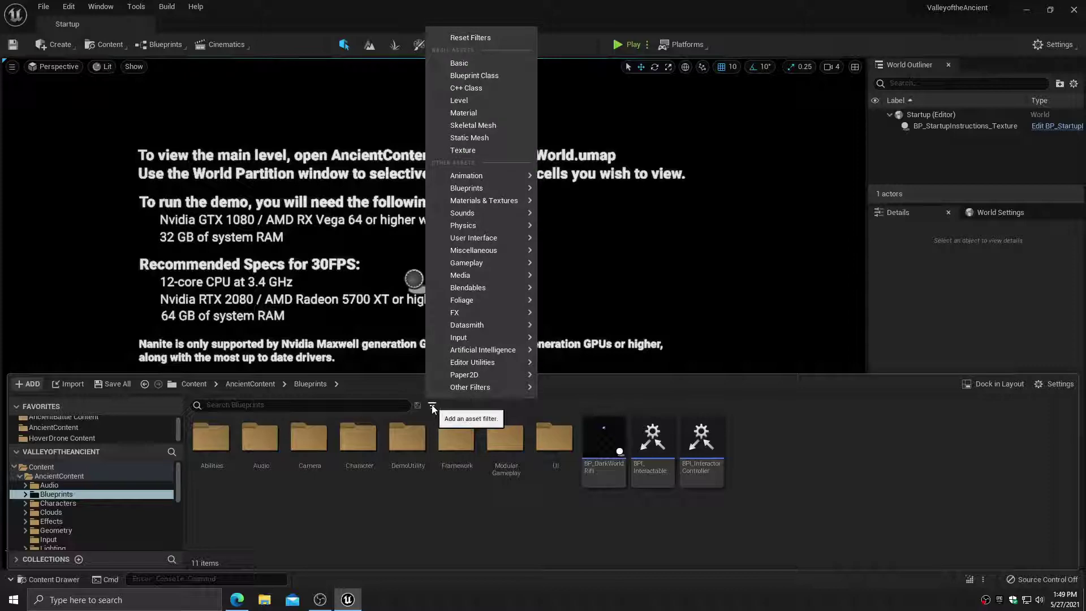
{"action": "mouse_move", "coordinate": [483, 188]}
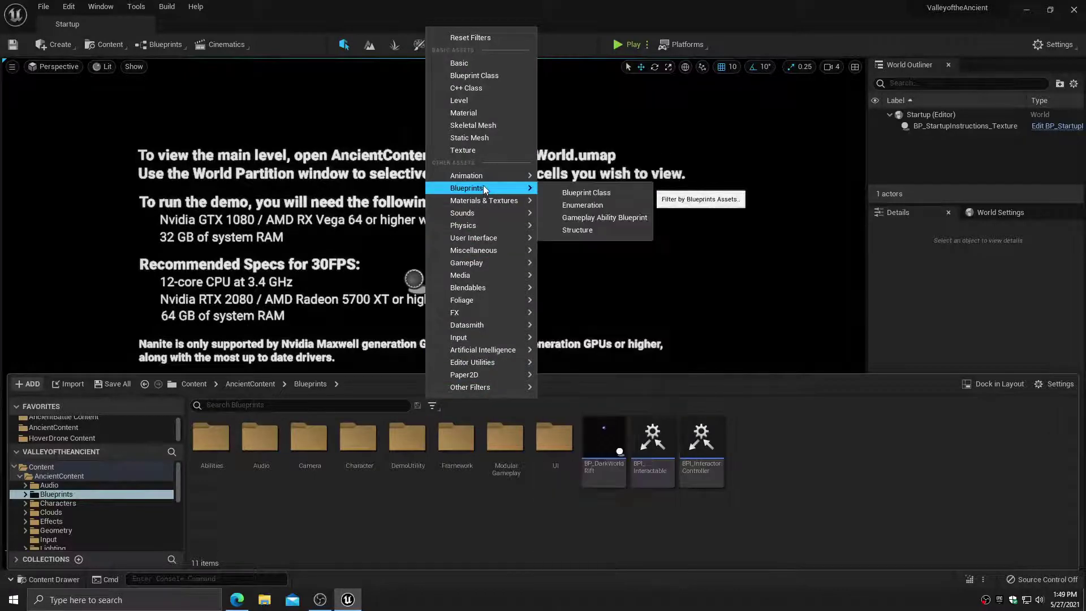
{"action": "left_click", "coordinate": [586, 193]}
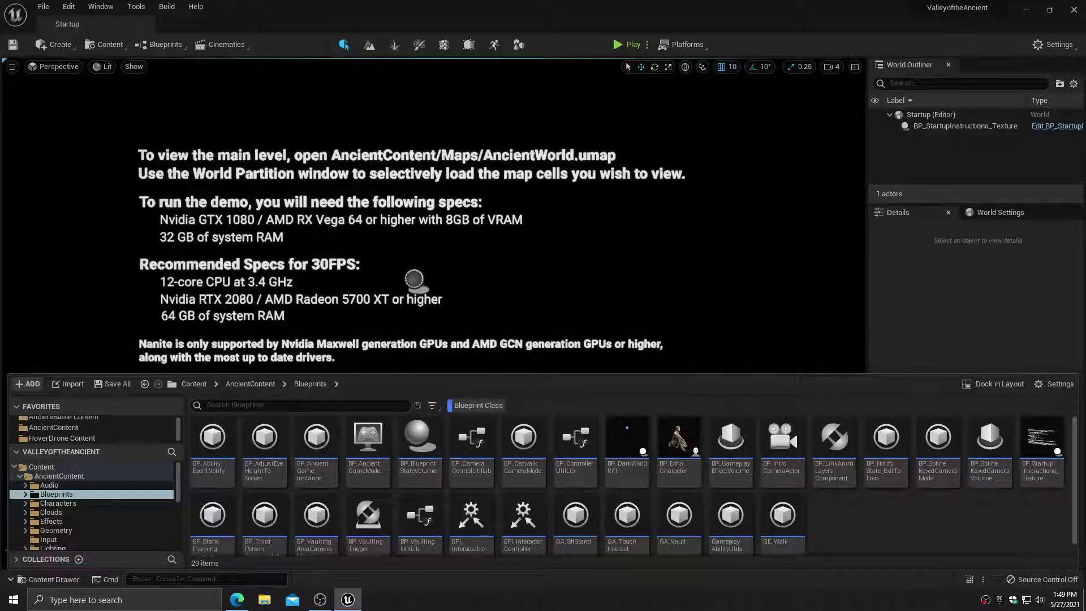
{"action": "mouse_move", "coordinate": [691, 487]}
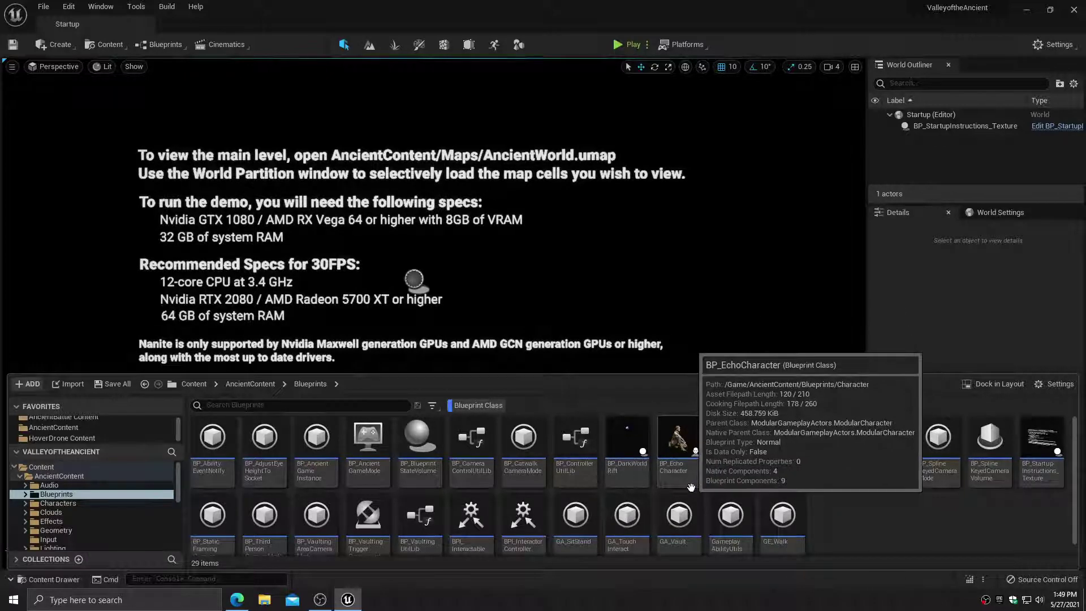
{"action": "double_click", "coordinate": [678, 438]}
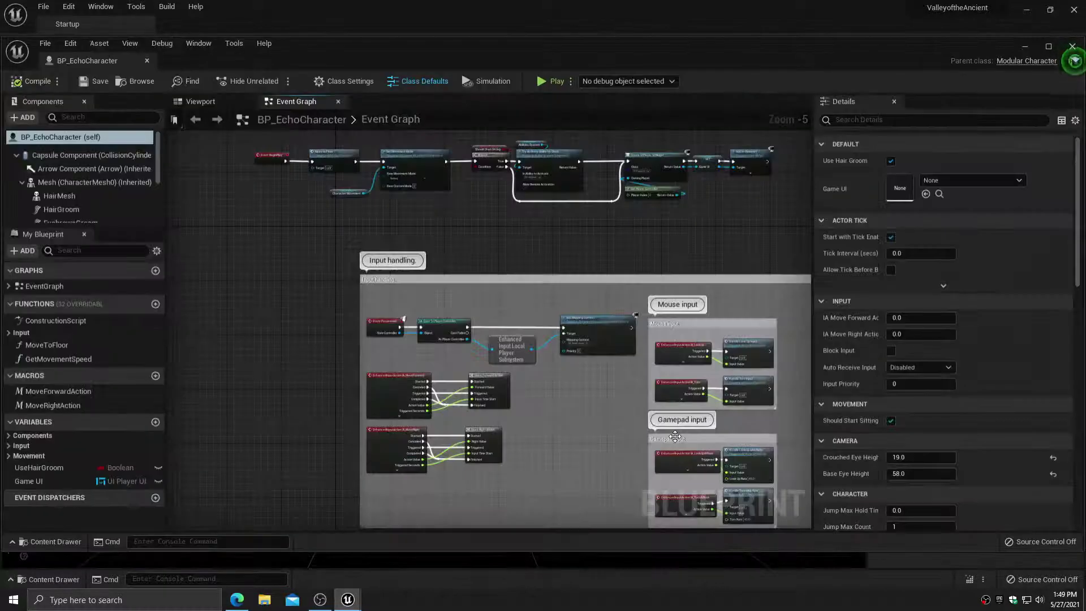
Examine the seated character model and its attached camera up close in the blueprint's 3D view
{"action": "left_click", "coordinate": [200, 101]}
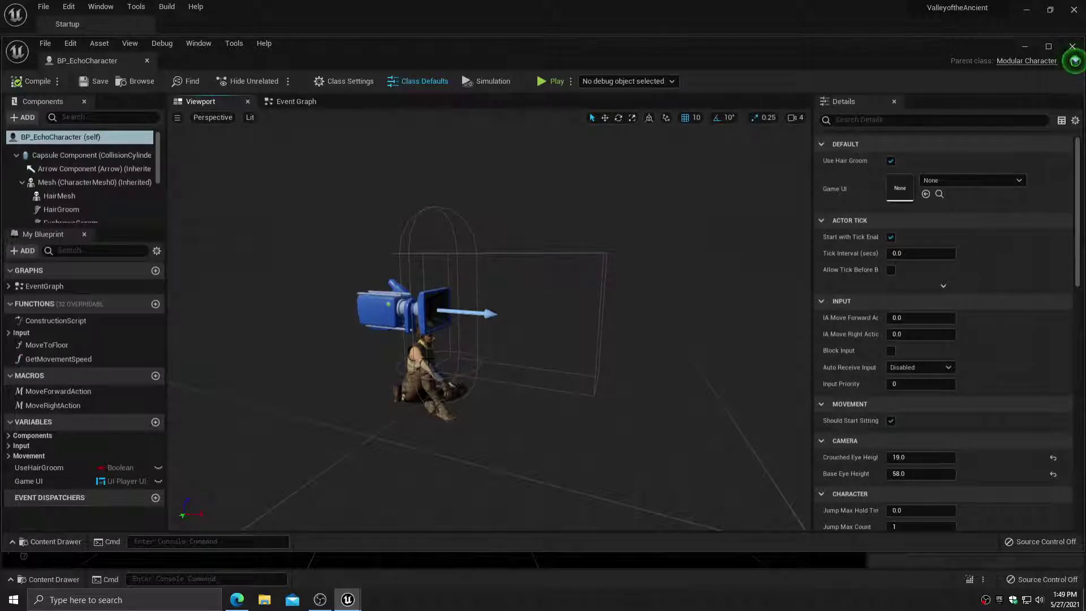
{"action": "right_click_drag", "start_coordinate": [421, 359], "coordinate": [446, 339]}
{"action": "key", "text": "w"}
{"action": "key", "text": "w"}
{"action": "key", "text": "s"}
{"action": "key", "text": "w"}
{"action": "key", "text": "s"}
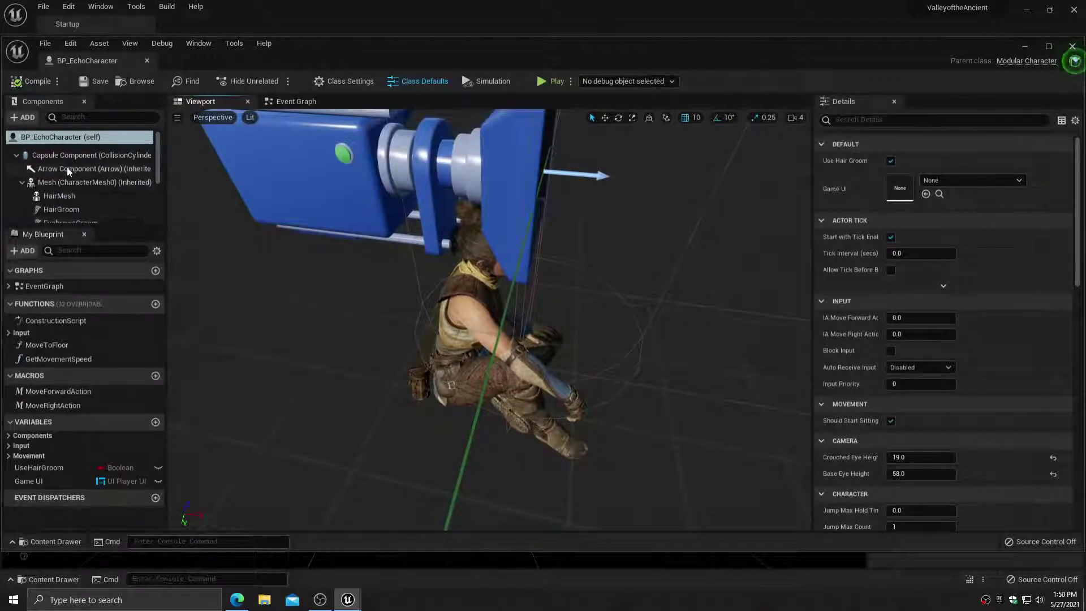
Examine the Input handling section of the character's Event Graph, including the move forward and move right actions
{"action": "left_click", "coordinate": [291, 102]}
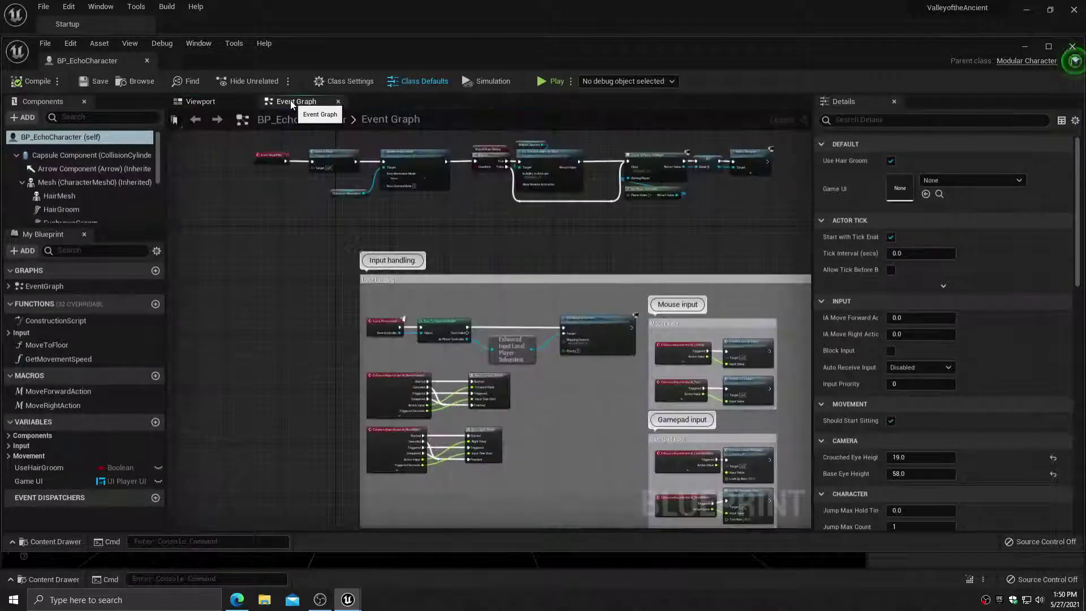
{"action": "scroll", "coordinate": [386, 350], "scroll_direction": "up", "scroll_amount": 6}
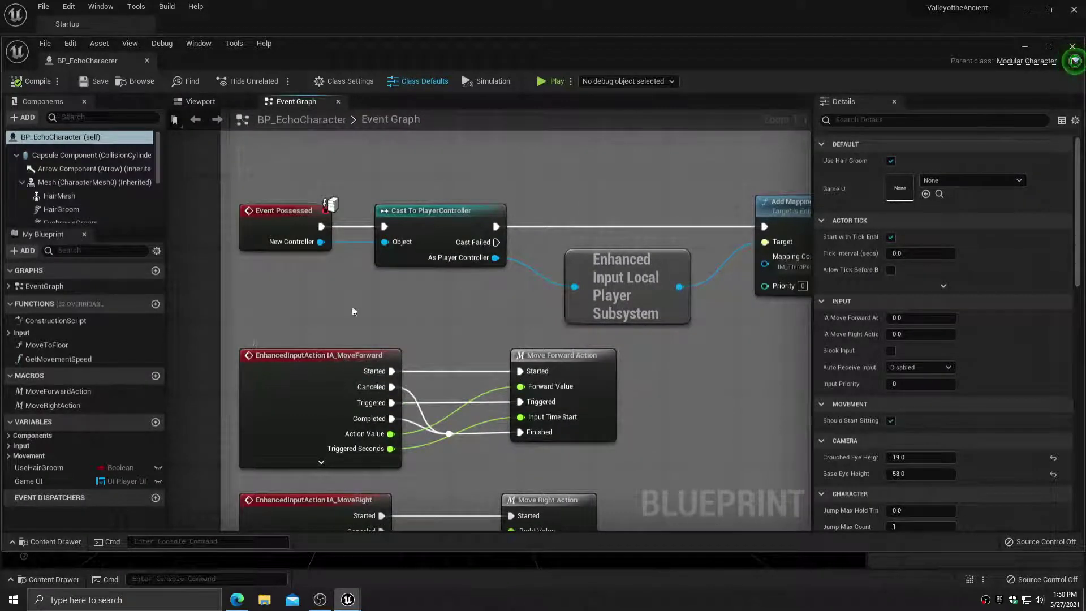
{"action": "scroll", "coordinate": [409, 285], "scroll_direction": "down", "scroll_amount": 2}
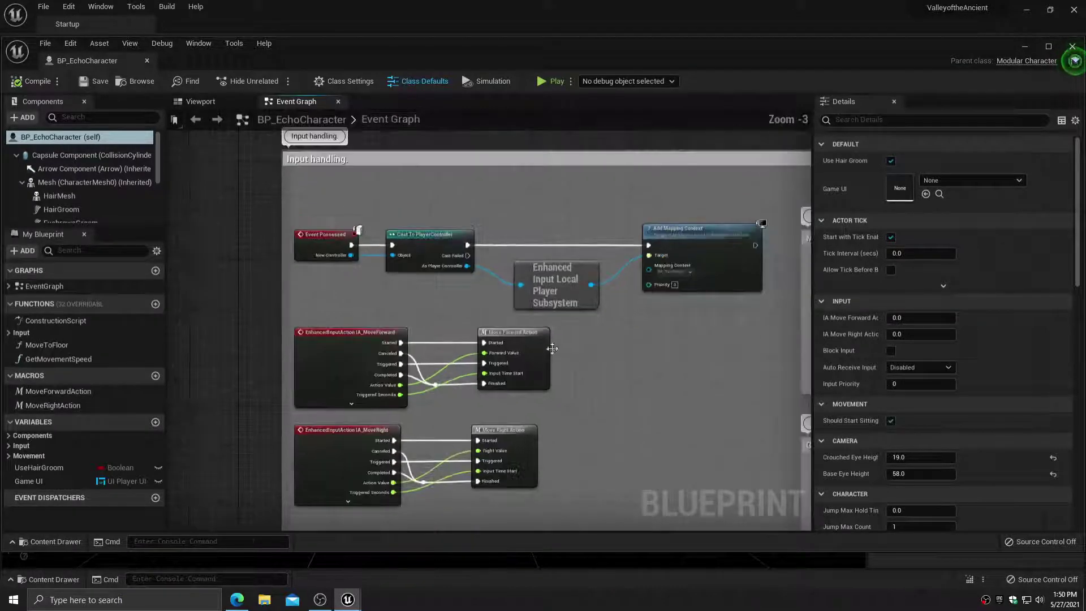
{"action": "right_click_drag", "start_coordinate": [616, 340], "coordinate": [523, 367]}
{"action": "scroll", "coordinate": [548, 250], "scroll_direction": "down", "scroll_amount": 4}
{"action": "scroll", "coordinate": [511, 286], "scroll_direction": "down", "scroll_amount": 1}
Follow the Event BeginPlay chain from Move to Floor through Set Movement Mode and the Should Start Sitting branch
{"action": "scroll", "coordinate": [389, 328], "scroll_direction": "up", "scroll_amount": 7}
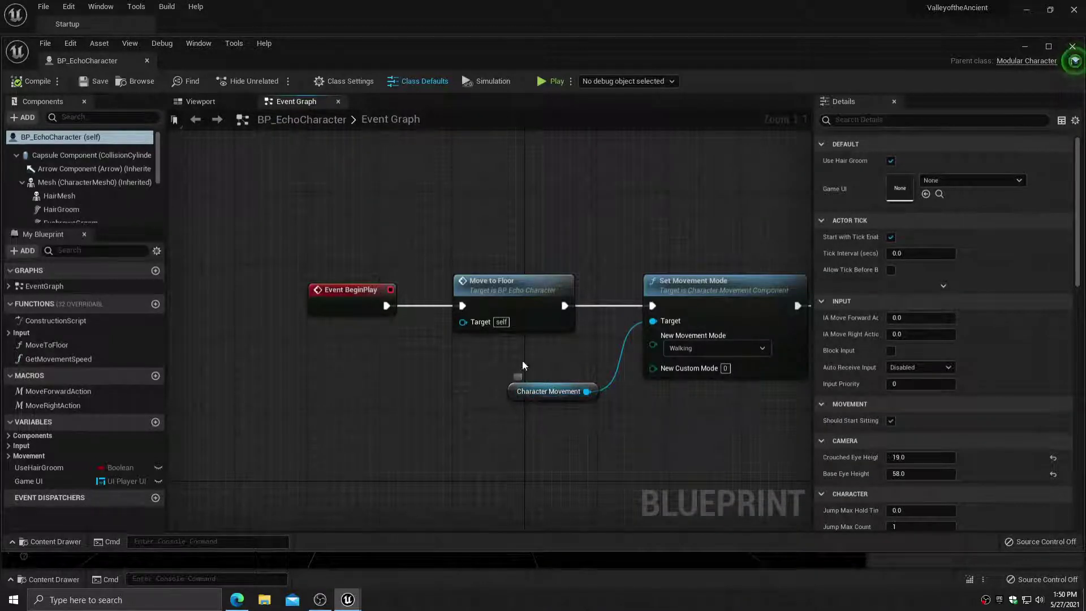
{"action": "right_click_drag", "start_coordinate": [629, 405], "coordinate": [408, 383]}
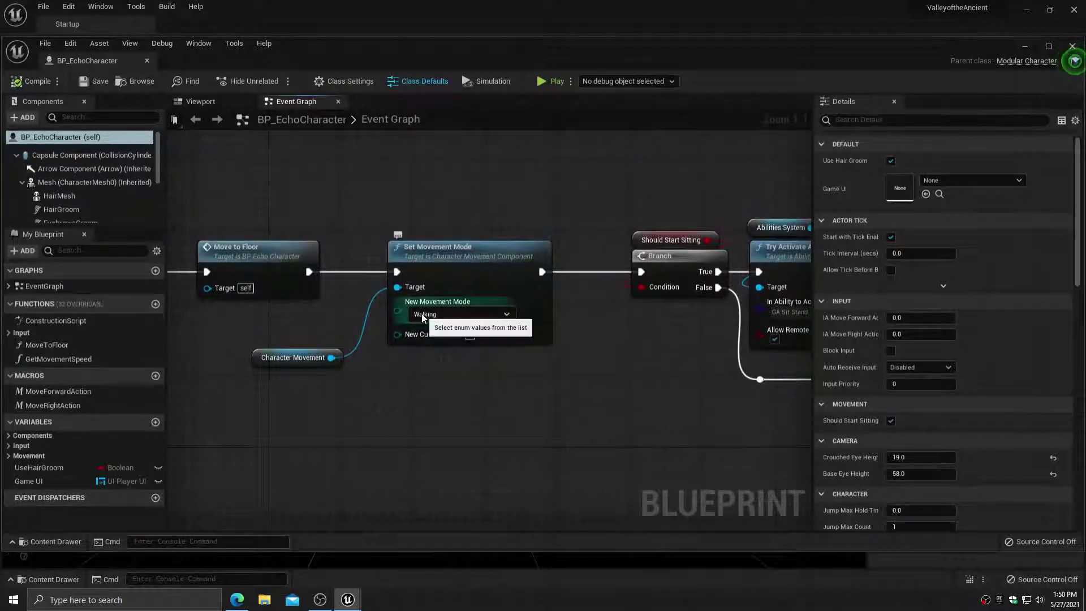
{"action": "right_click_drag", "start_coordinate": [605, 374], "coordinate": [324, 375]}
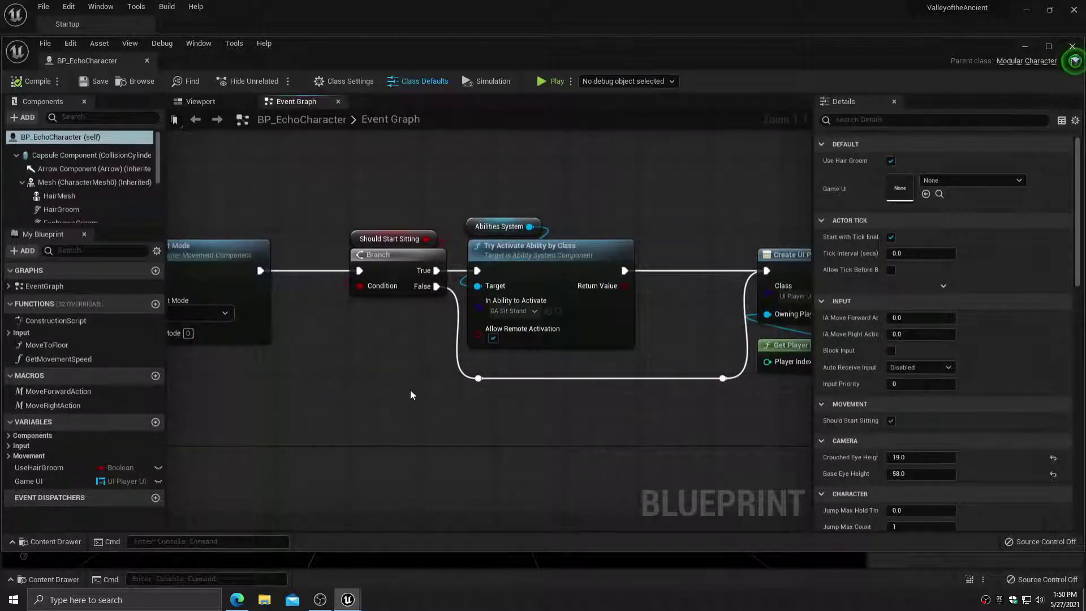
{"action": "right_click_drag", "start_coordinate": [411, 395], "coordinate": [180, 391]}
{"action": "right_click_drag", "start_coordinate": [684, 402], "coordinate": [670, 368]}
{"action": "scroll", "coordinate": [569, 376], "scroll_direction": "down", "scroll_amount": 6}
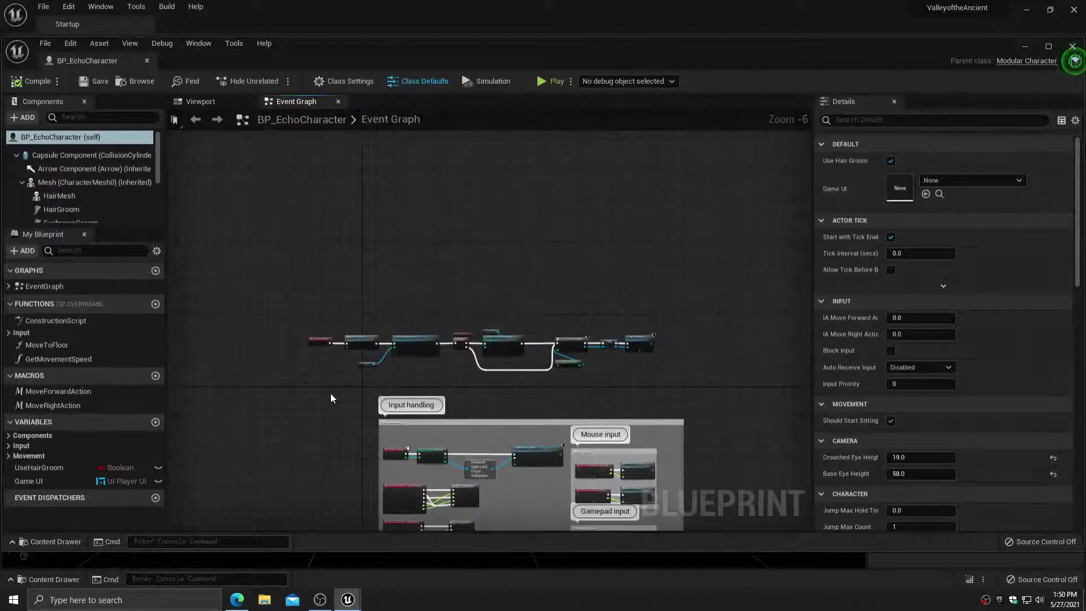
{"action": "right_click_drag", "start_coordinate": [299, 419], "coordinate": [362, 219]}
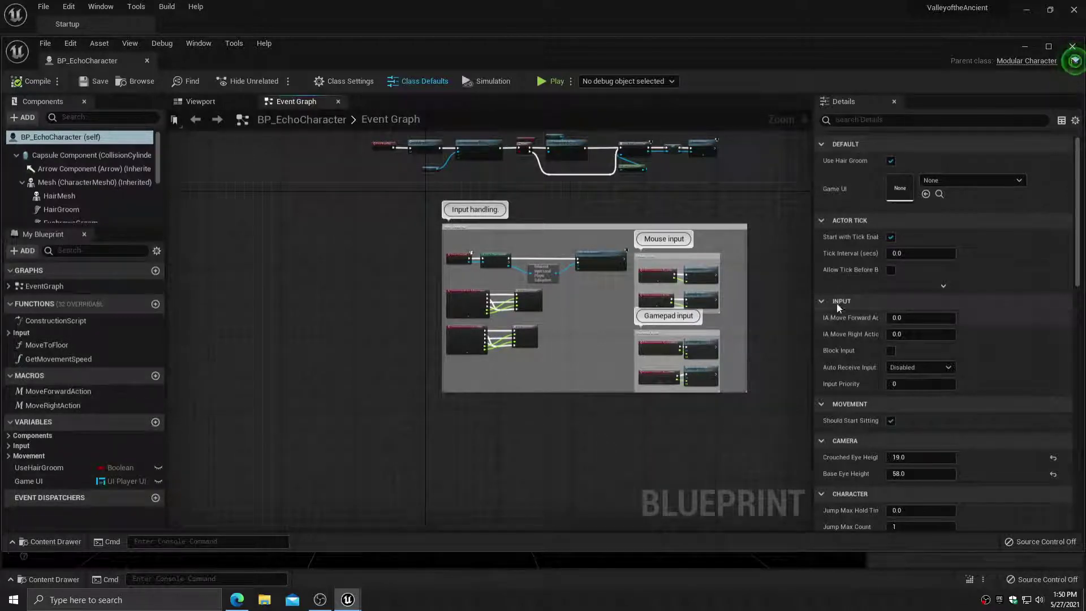
Inspect the properties of the Capsule Component, HairMesh and HairGroom, viewing the hair on the character model
{"action": "mouse_move", "coordinate": [865, 274]}
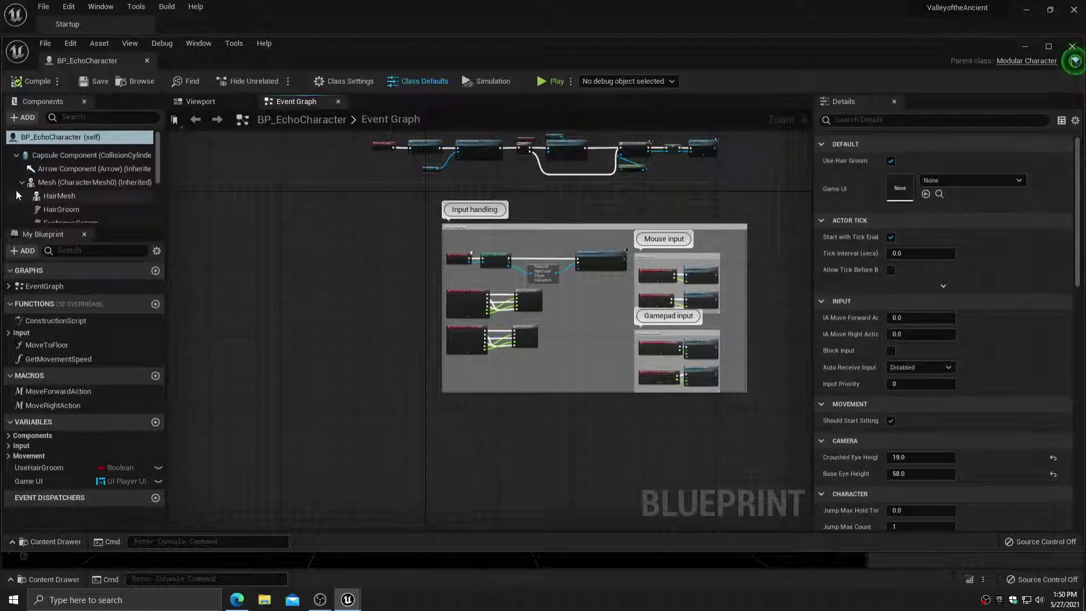
{"action": "left_click", "coordinate": [50, 156]}
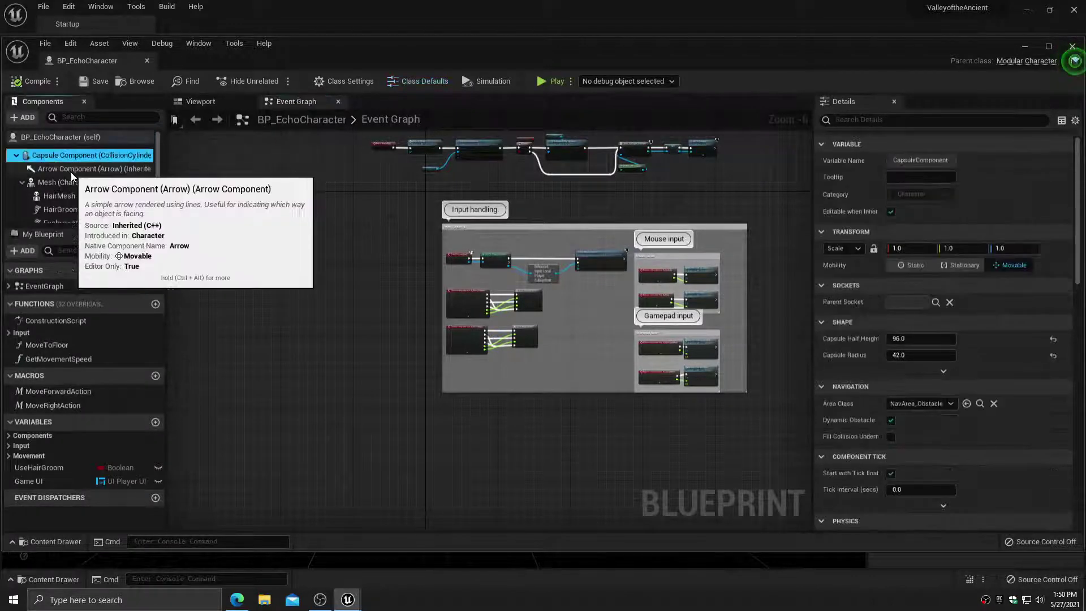
{"action": "left_click", "coordinate": [86, 200]}
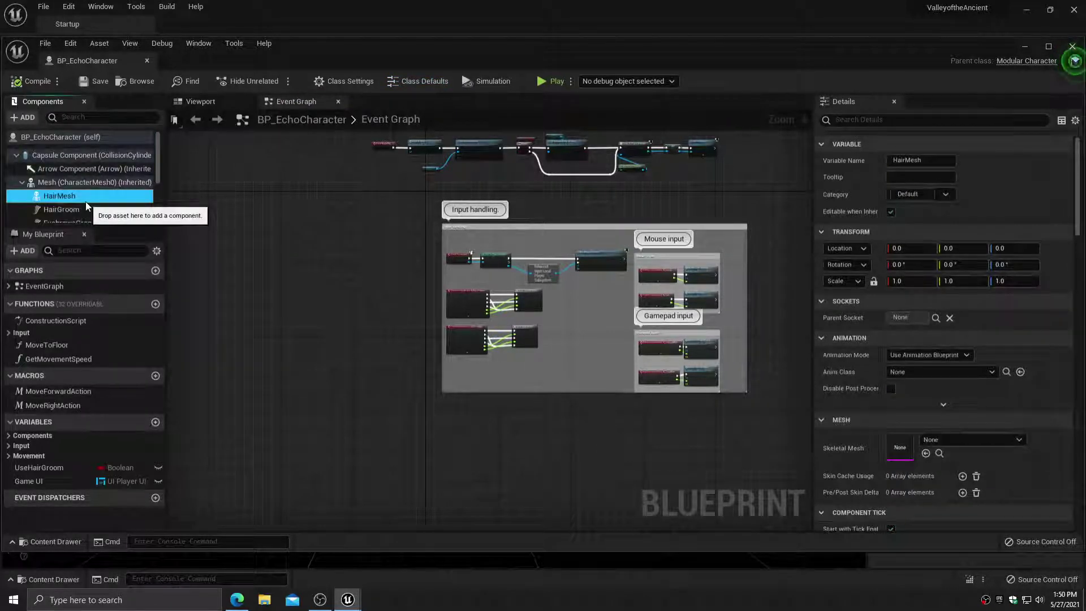
{"action": "left_click", "coordinate": [191, 104]}
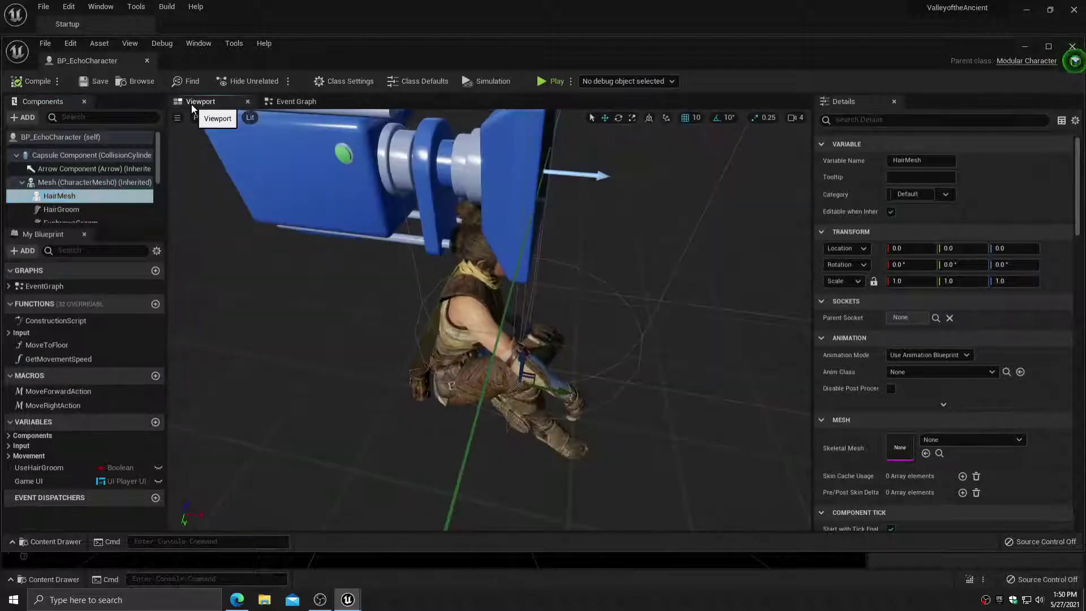
{"action": "left_click", "coordinate": [62, 210]}
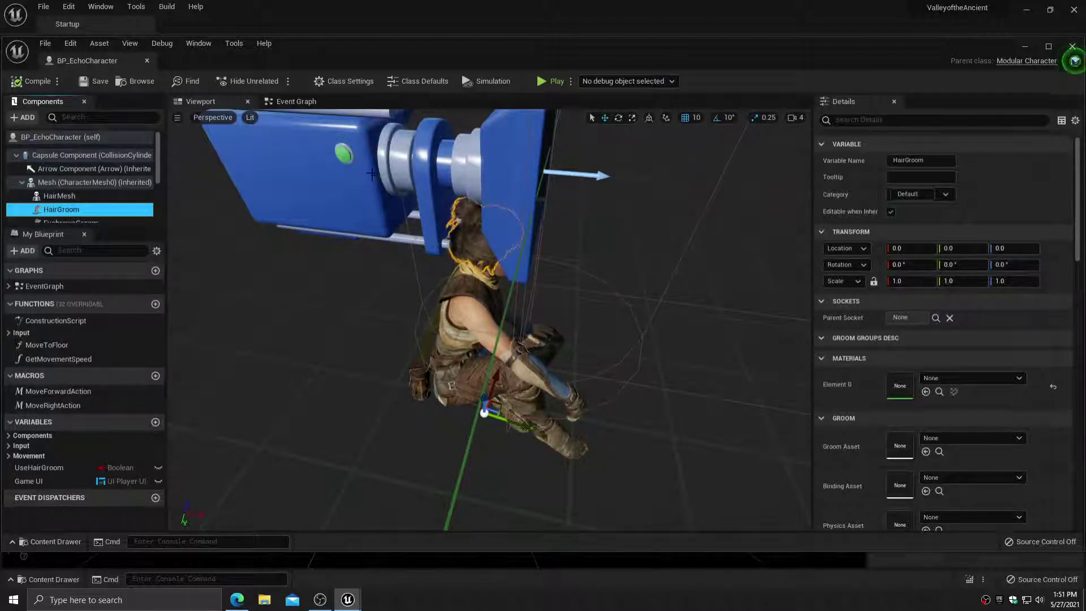
Bring up the Welcome to Blueprints tutorial and dismiss it
{"action": "left_click", "coordinate": [1075, 60]}
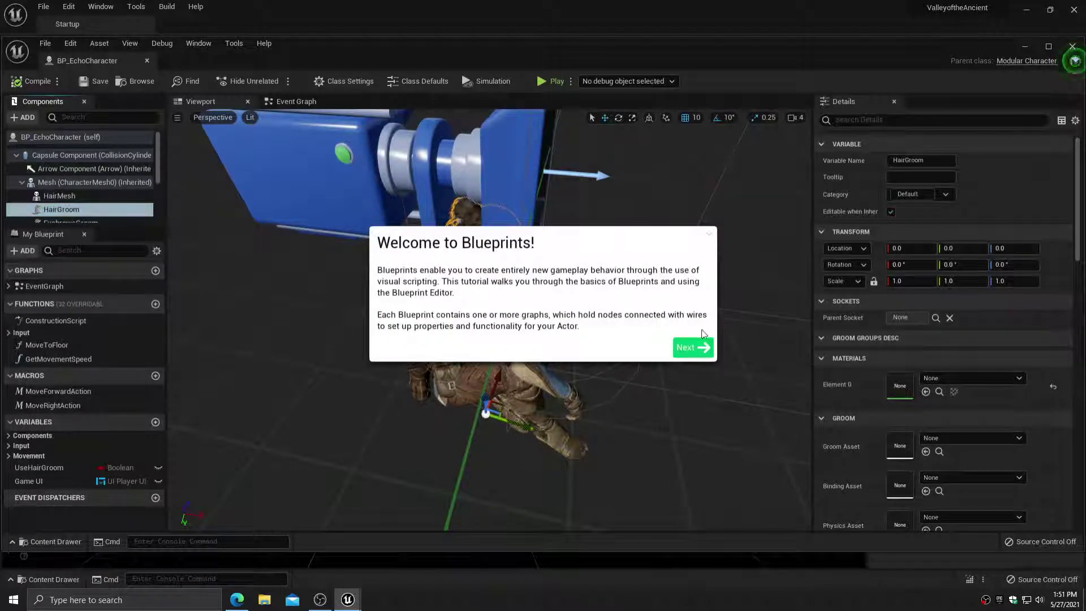
{"action": "left_click", "coordinate": [711, 237]}
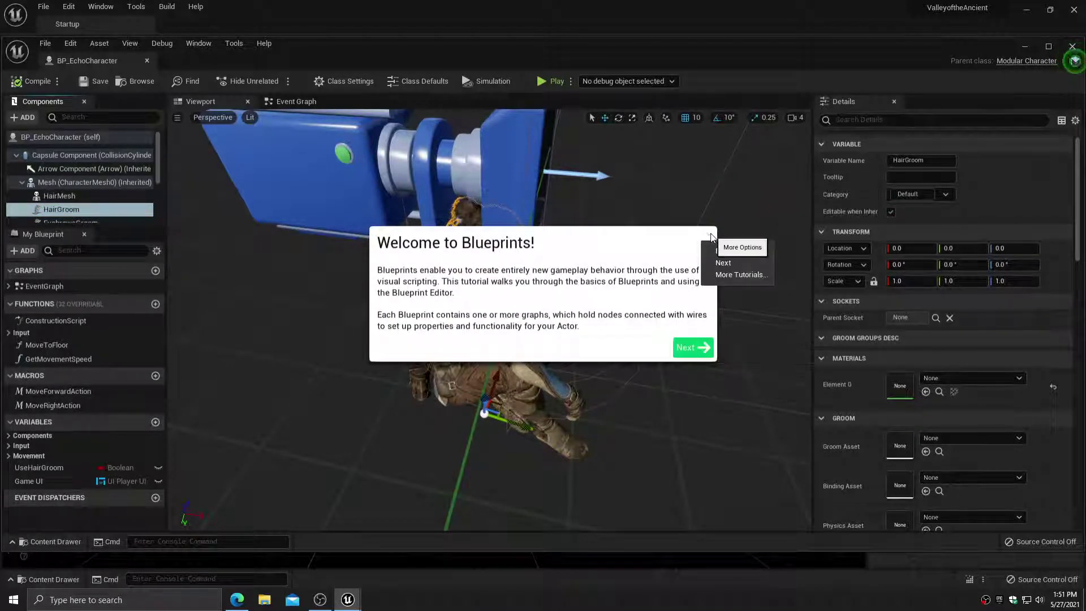
{"action": "left_click", "coordinate": [726, 251]}
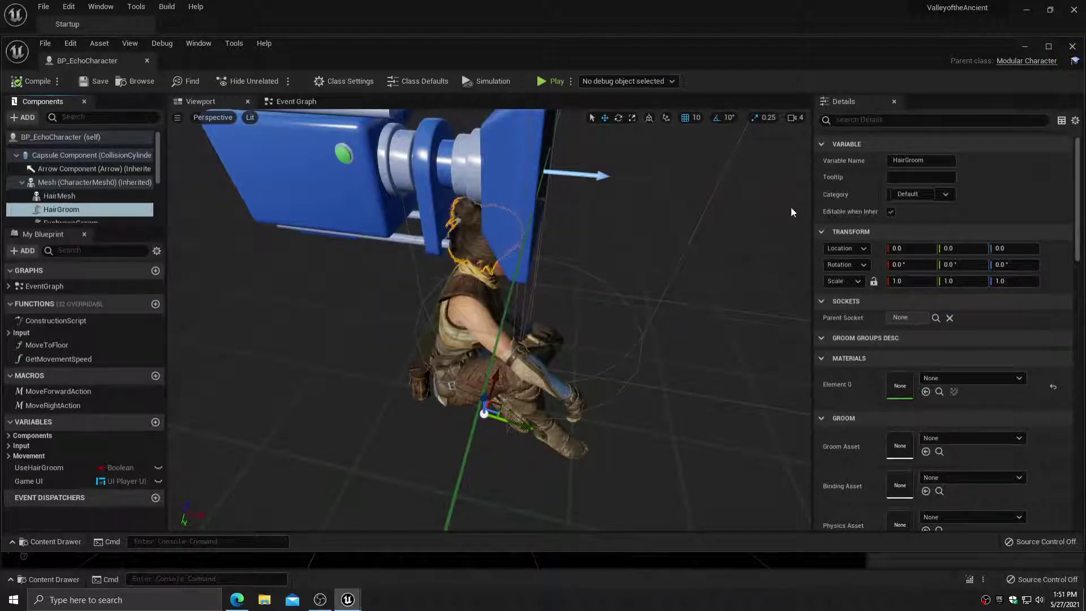
Select the VaultingTriggerVolume component and examine its box in front of the character from several distances
{"action": "scroll", "coordinate": [103, 176], "scroll_direction": "down", "scroll_amount": 2}
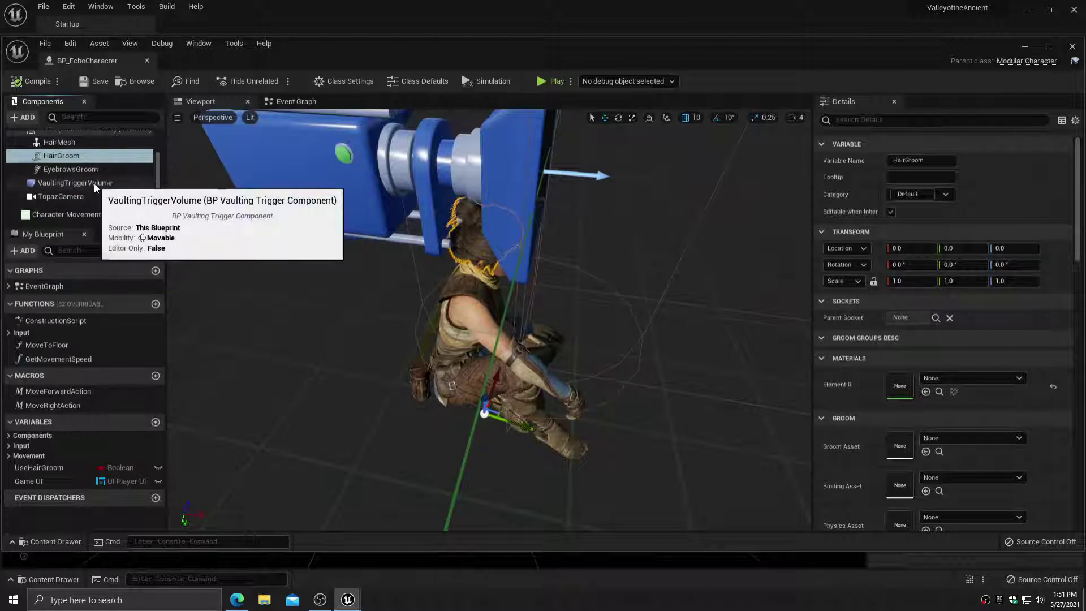
{"action": "left_click", "coordinate": [94, 183]}
{"action": "right_click_drag", "start_coordinate": [441, 337], "coordinate": [436, 311]}
{"action": "key", "text": "s"}
{"action": "key", "text": "d"}
{"action": "key", "text": "w"}
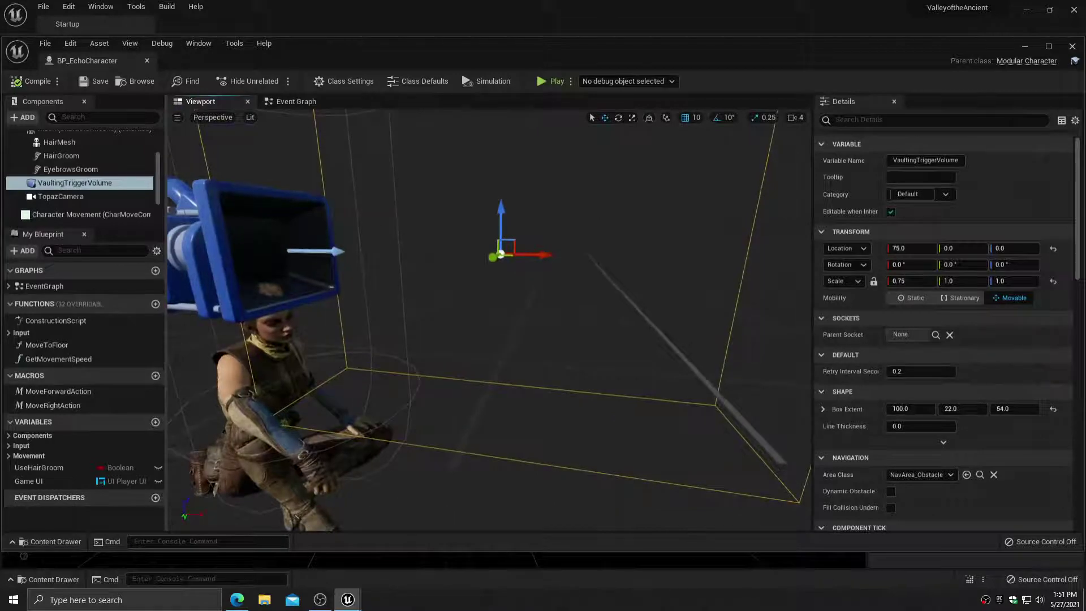
{"action": "key", "text": "s"}
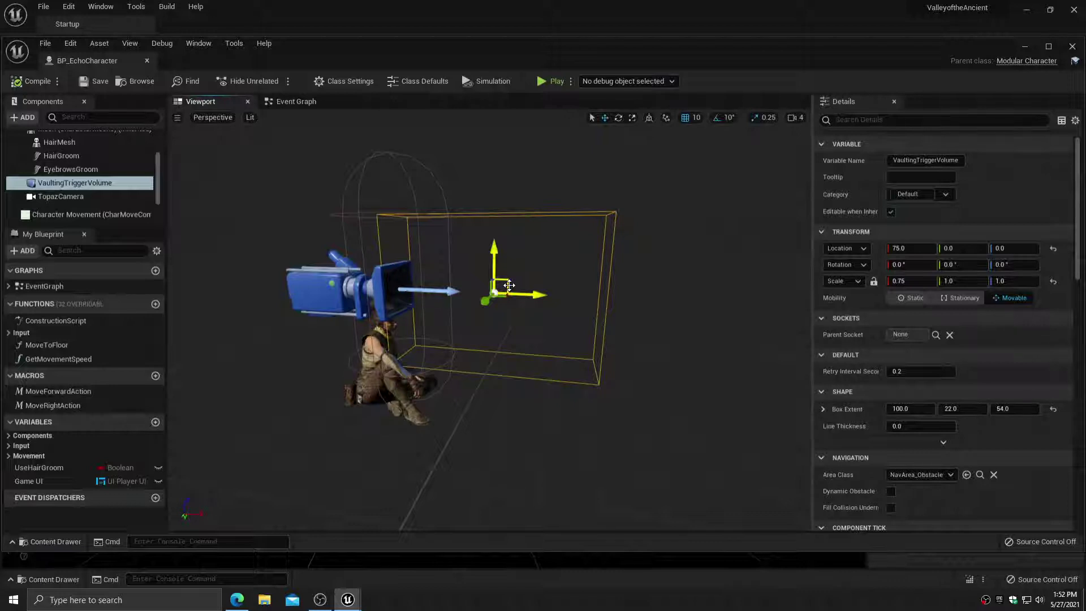
{"action": "scroll", "coordinate": [59, 213], "scroll_direction": "up", "scroll_amount": 2}
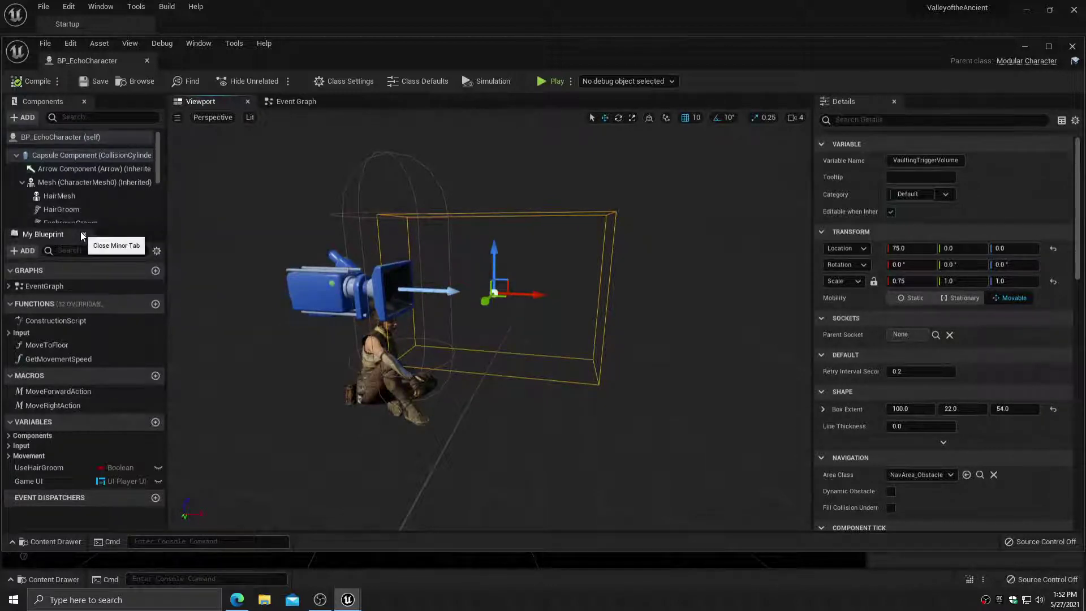
Inspect the properties of the Mesh and Arrow Component of BP_EchoCharacter, and close the blueprint editor
{"action": "left_click", "coordinate": [76, 182]}
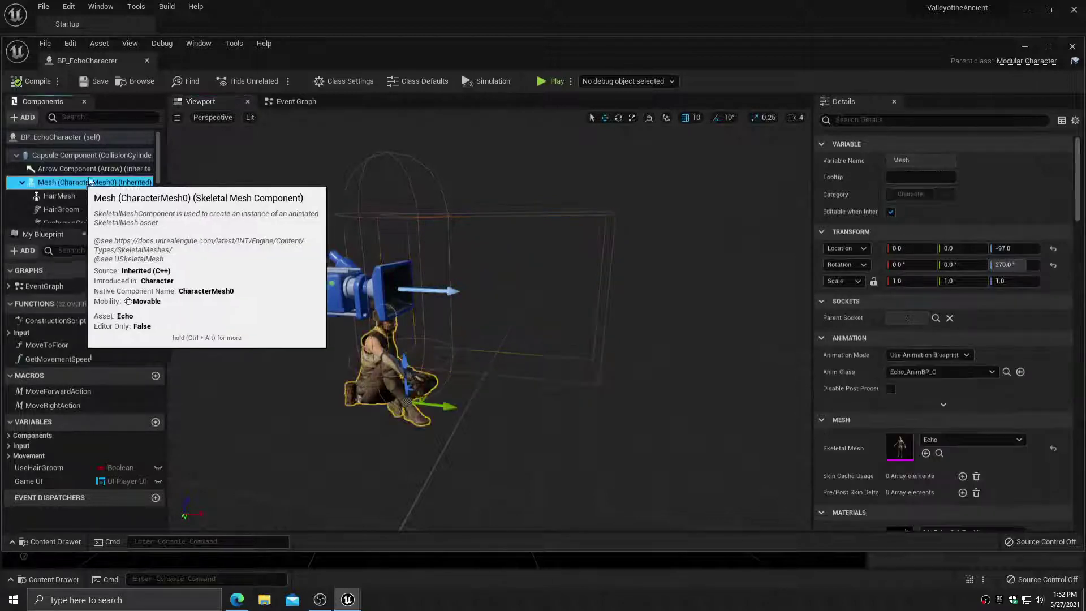
{"action": "left_click", "coordinate": [97, 169]}
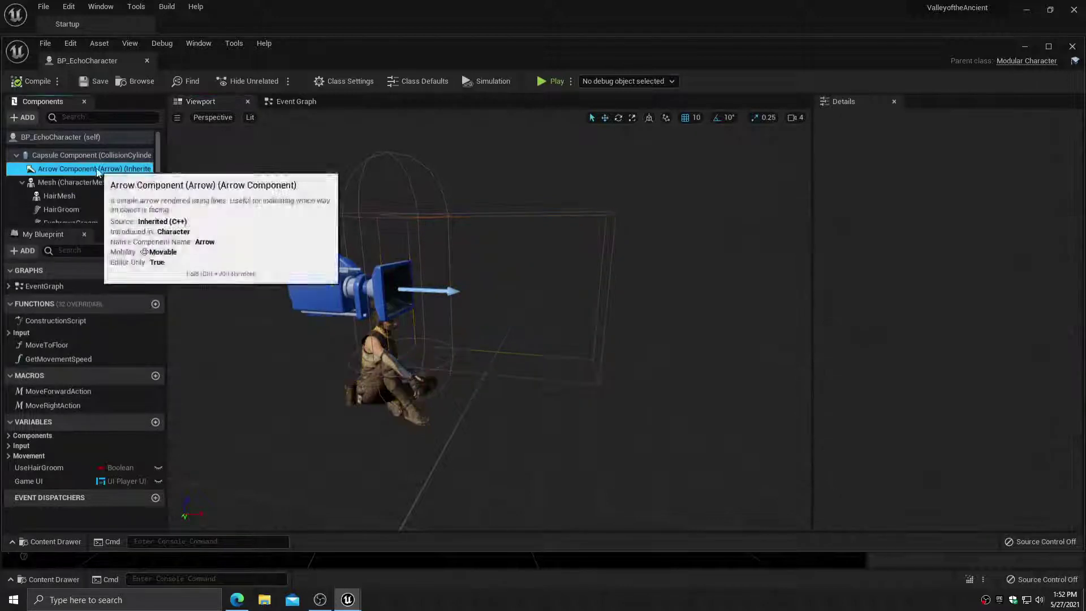
{"action": "left_click", "coordinate": [1077, 45]}
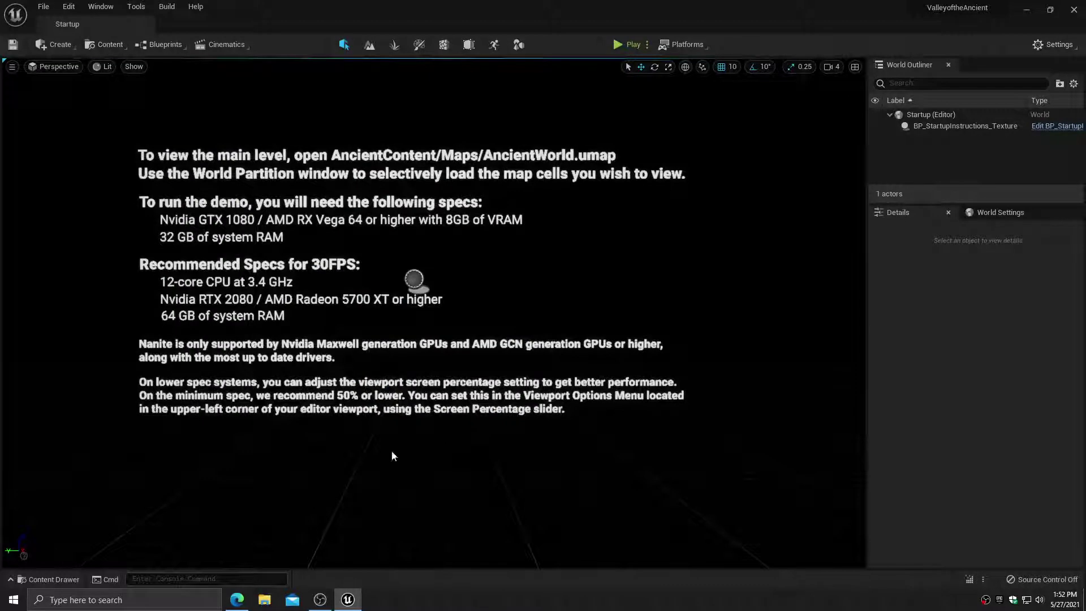
Bring up the Blueprints folder's assets and view the asset information of BP_EchoCharacter
{"action": "left_click", "coordinate": [18, 580]}
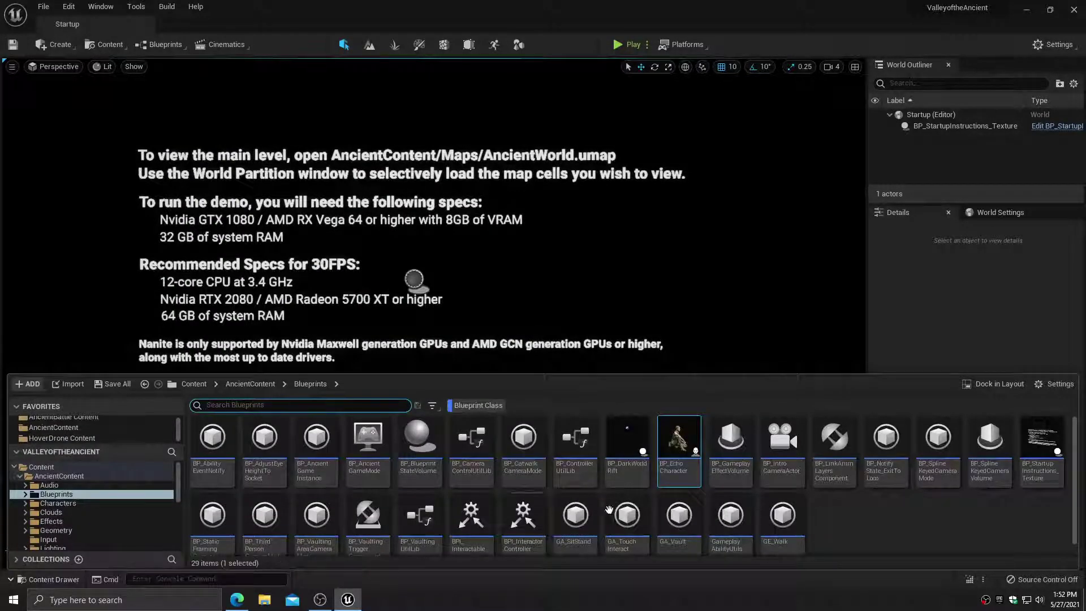
{"action": "mouse_move", "coordinate": [685, 437]}
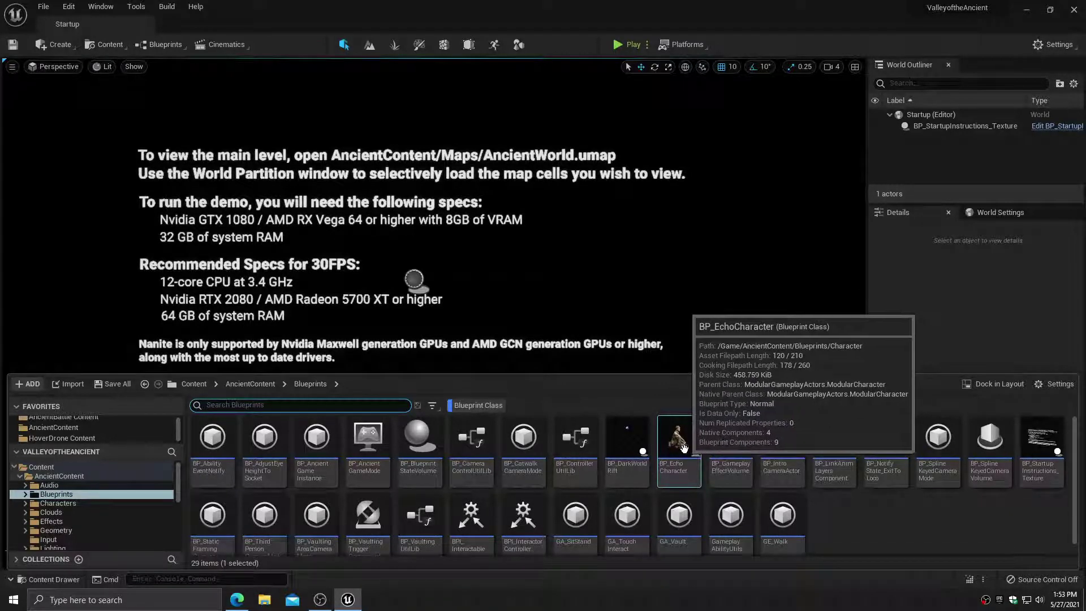
{"action": "left_click", "coordinate": [847, 525]}
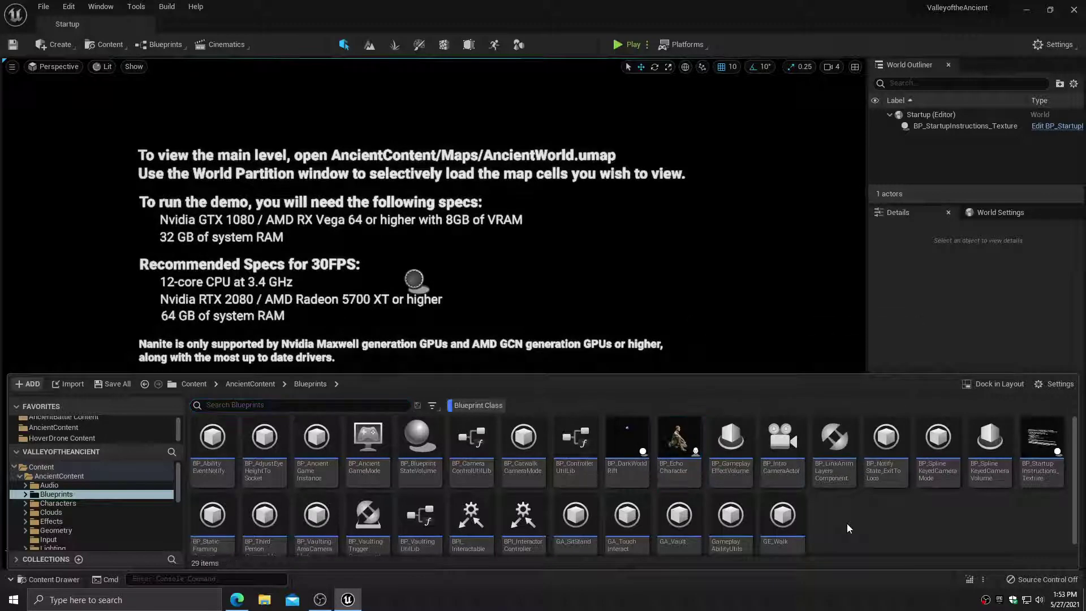
Show the contents of the favourite AncientContent folder and remove the Blueprint Class filter
{"action": "left_click", "coordinate": [20, 477]}
{"action": "left_click", "coordinate": [15, 467]}
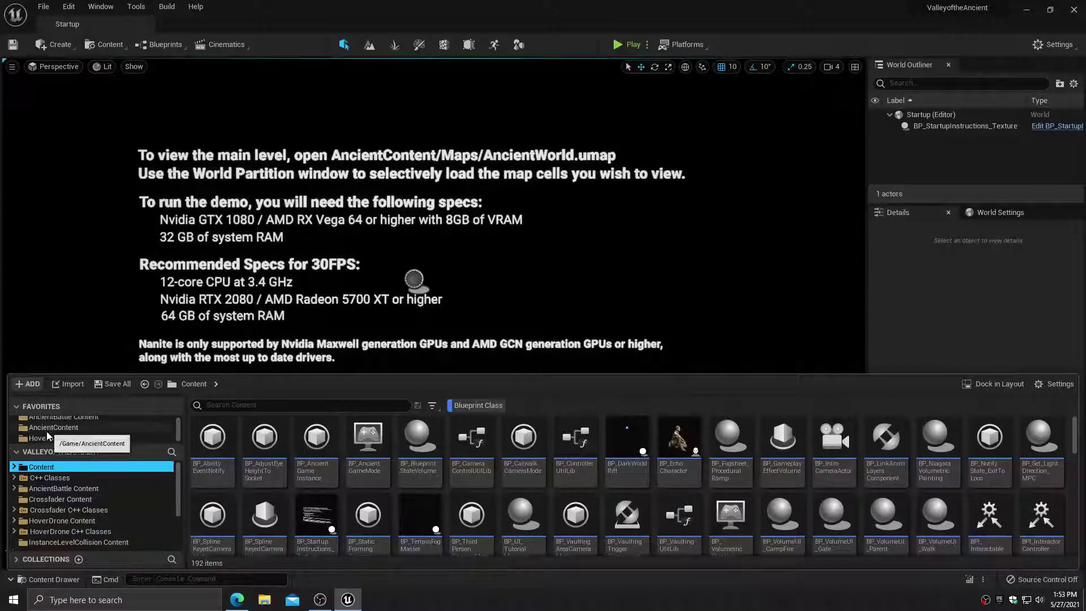
{"action": "scroll", "coordinate": [49, 439], "scroll_direction": "up", "scroll_amount": 1}
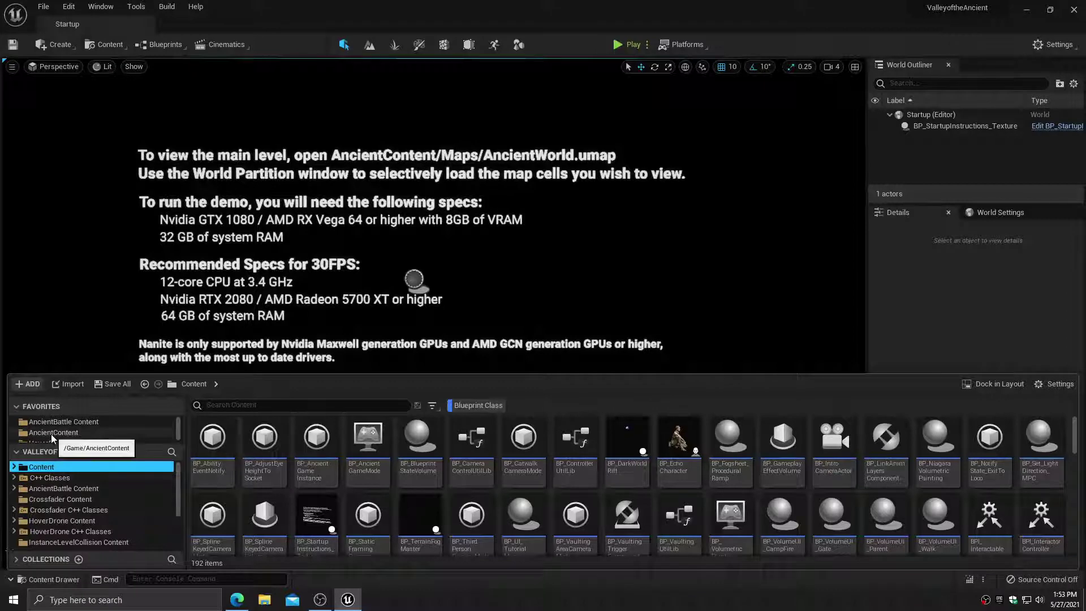
{"action": "left_click", "coordinate": [52, 434]}
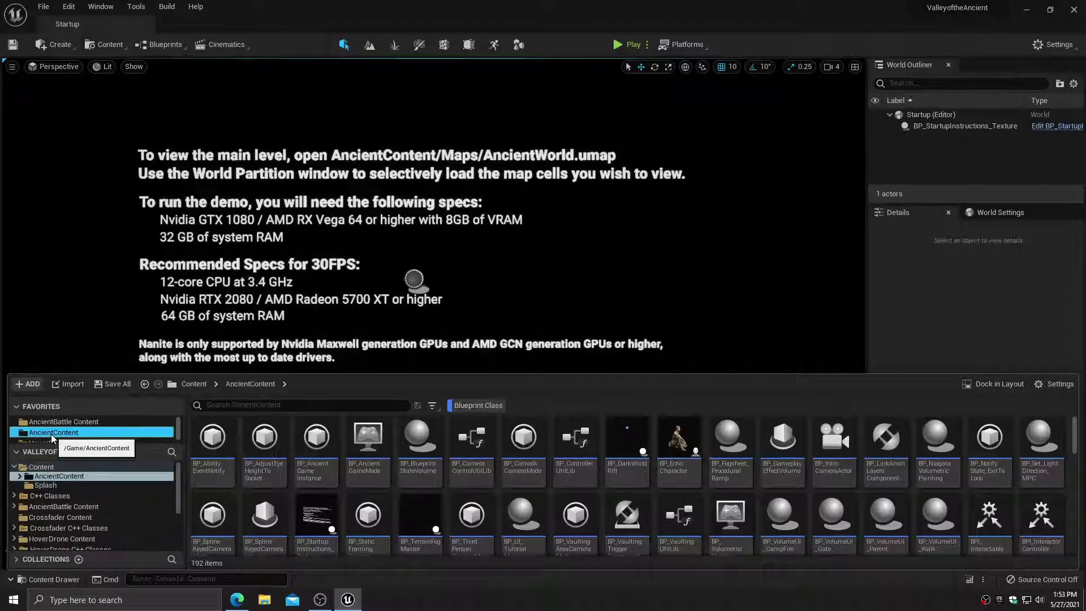
{"action": "left_click", "coordinate": [491, 406]}
{"action": "right_click", "coordinate": [491, 405]}
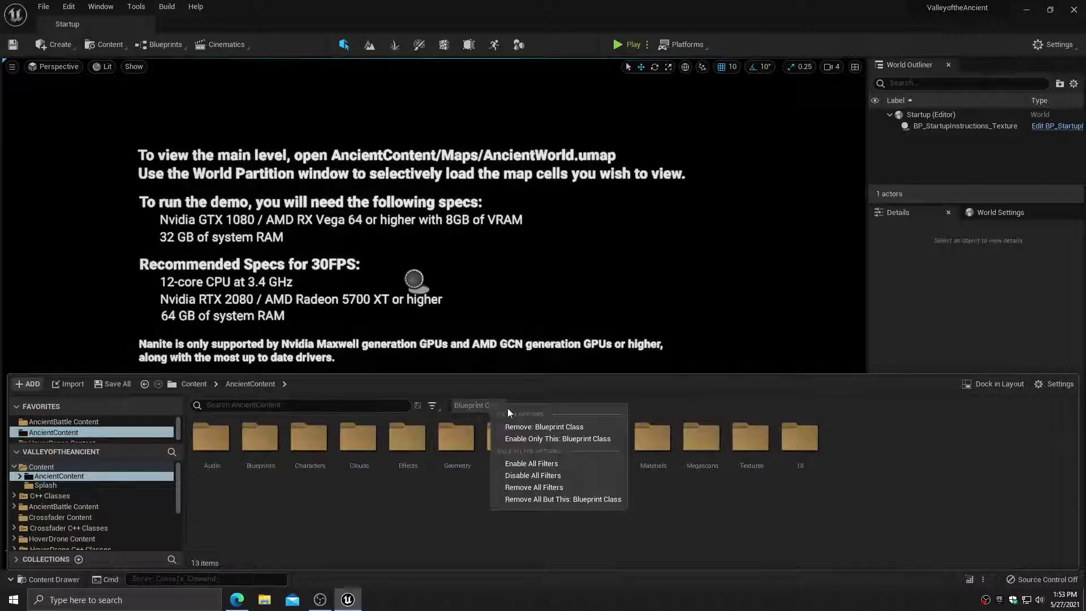
{"action": "left_click", "coordinate": [512, 428]}
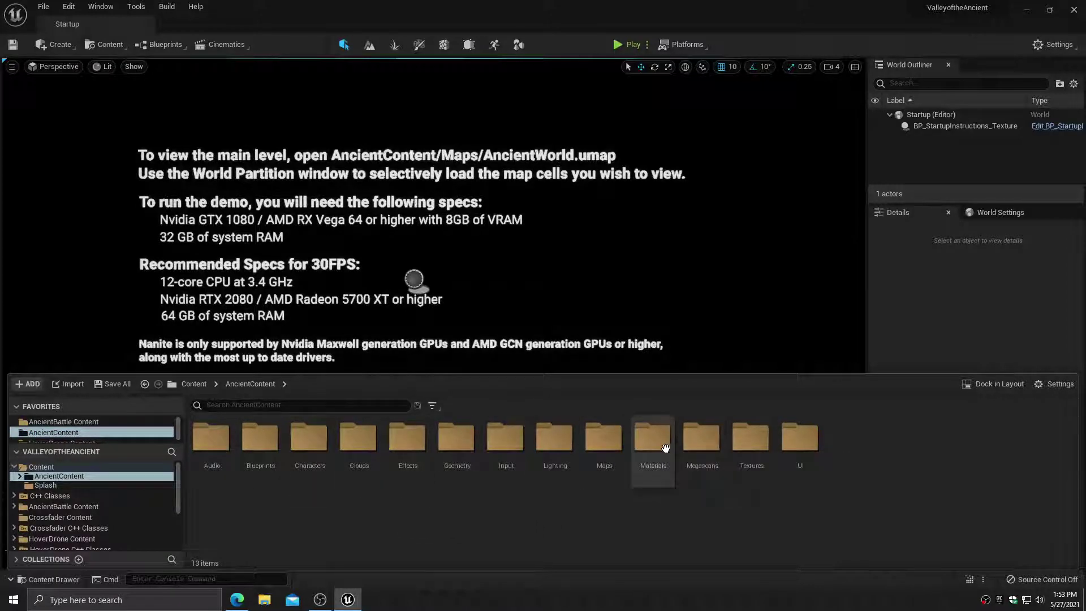
Load the AncientWorld level from the Maps folder and put the content browser away
{"action": "double_click", "coordinate": [610, 440]}
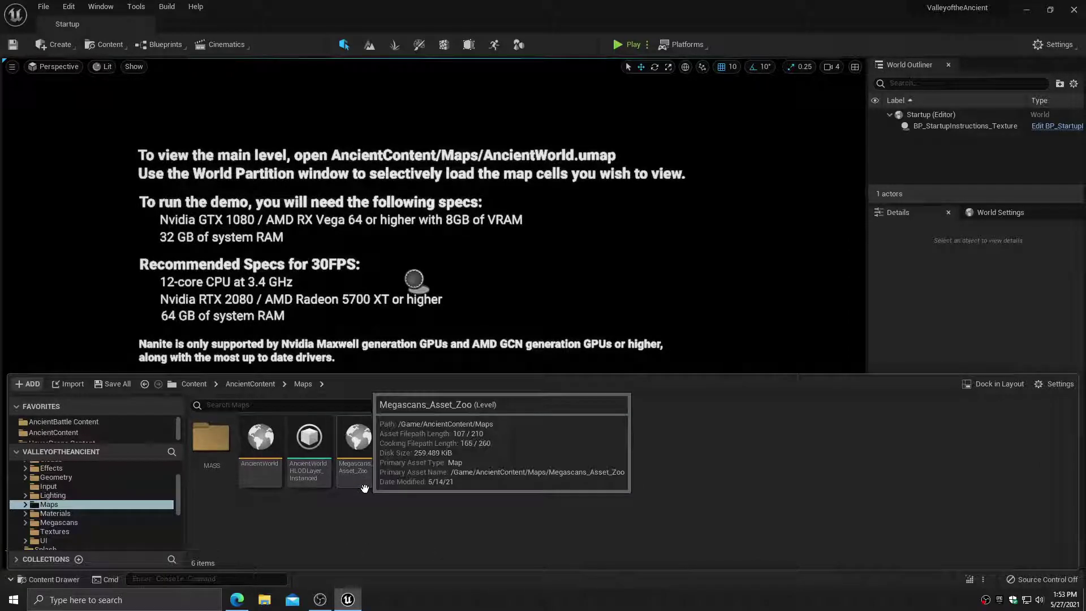
{"action": "double_click", "coordinate": [263, 441]}
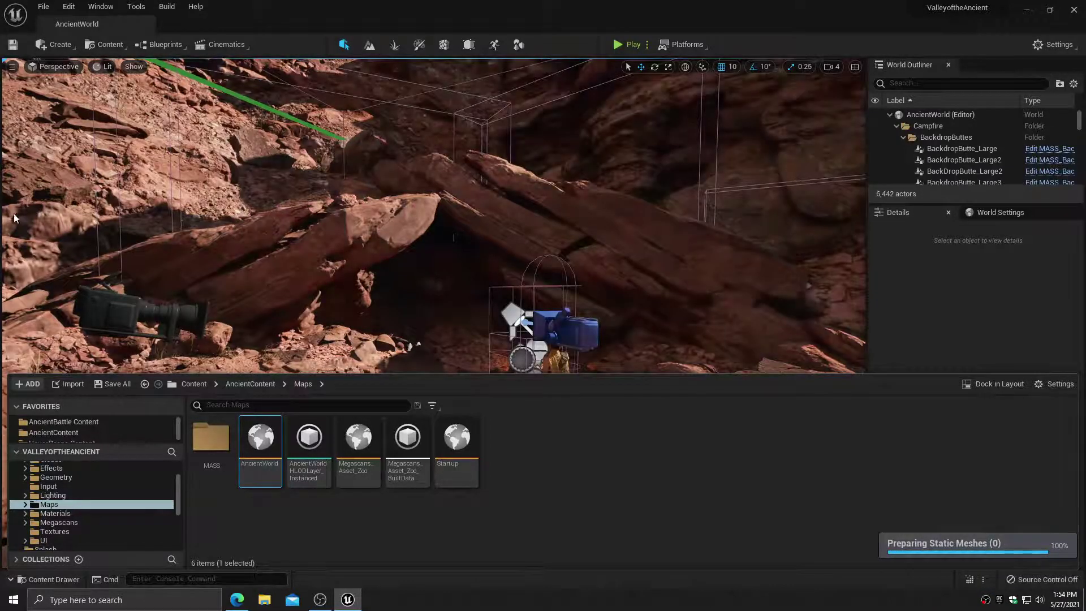
{"action": "left_click", "coordinate": [15, 452]}
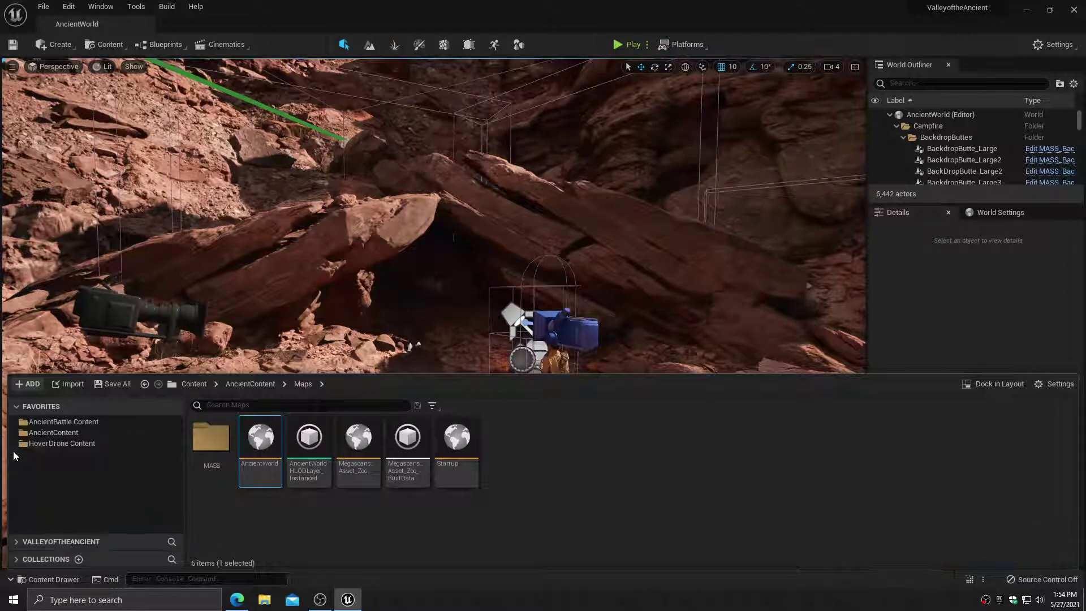
{"action": "left_click", "coordinate": [32, 580]}
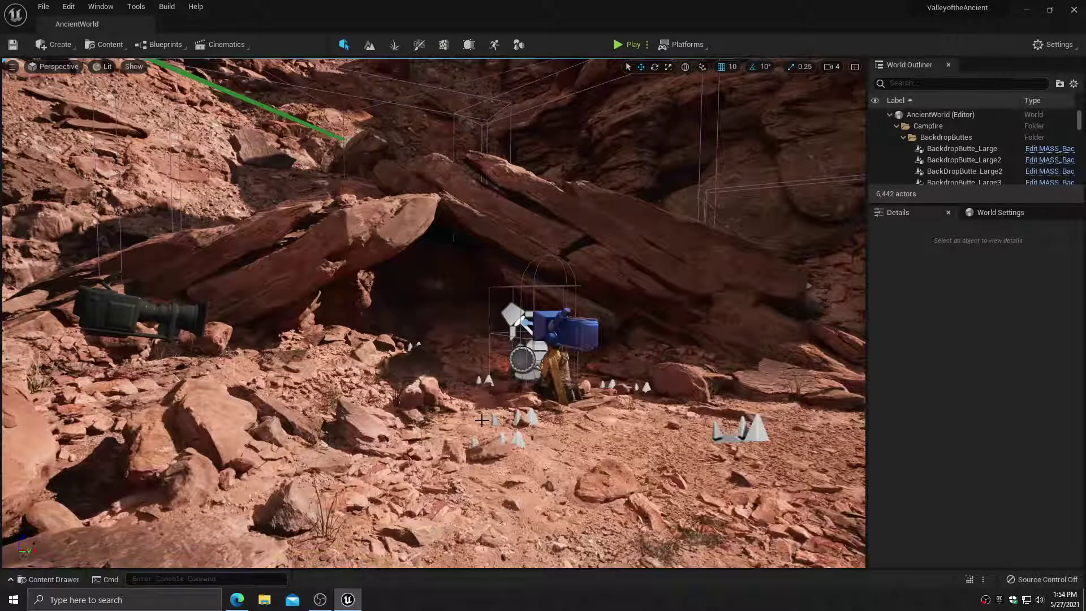
Fly the view from the campfire cave out over the open desert valley of the AncientWorld level
{"action": "right_click_drag", "start_coordinate": [477, 415], "coordinate": [735, 339]}
{"action": "key", "text": "w"}
{"action": "key", "text": "s"}
{"action": "key", "text": "w"}
{"action": "key", "text": "a"}
{"action": "key", "text": "a"}
{"action": "key", "text": "w"}
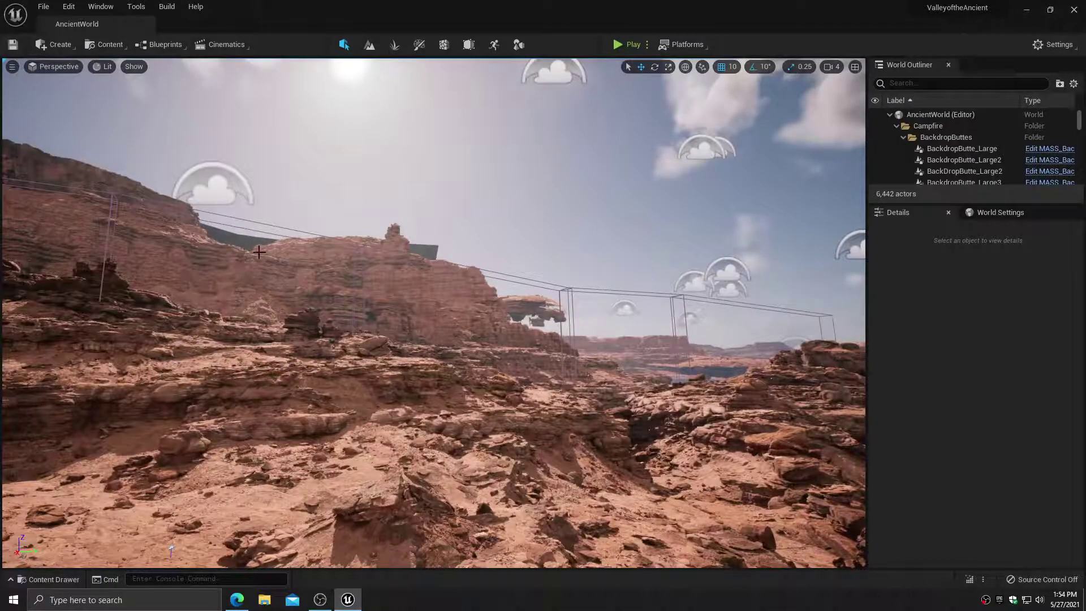
Fly across the valley towards the distant floating rock formations and examine the partially loaded terrain
{"action": "right_click_drag", "start_coordinate": [735, 339], "coordinate": [614, 343]}
{"action": "key", "text": "w"}
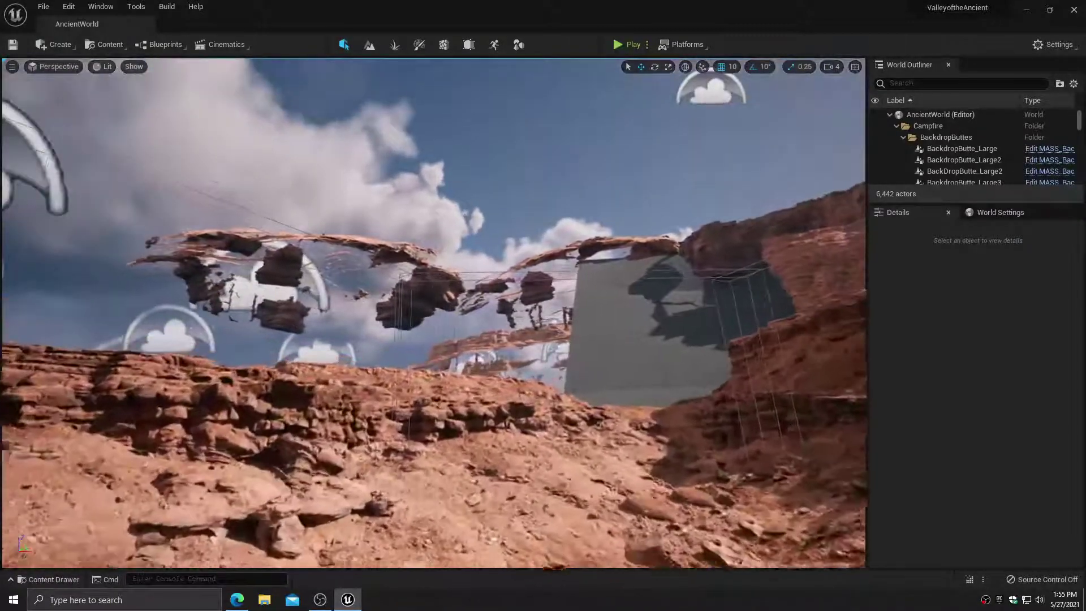
{"action": "key", "text": "w"}
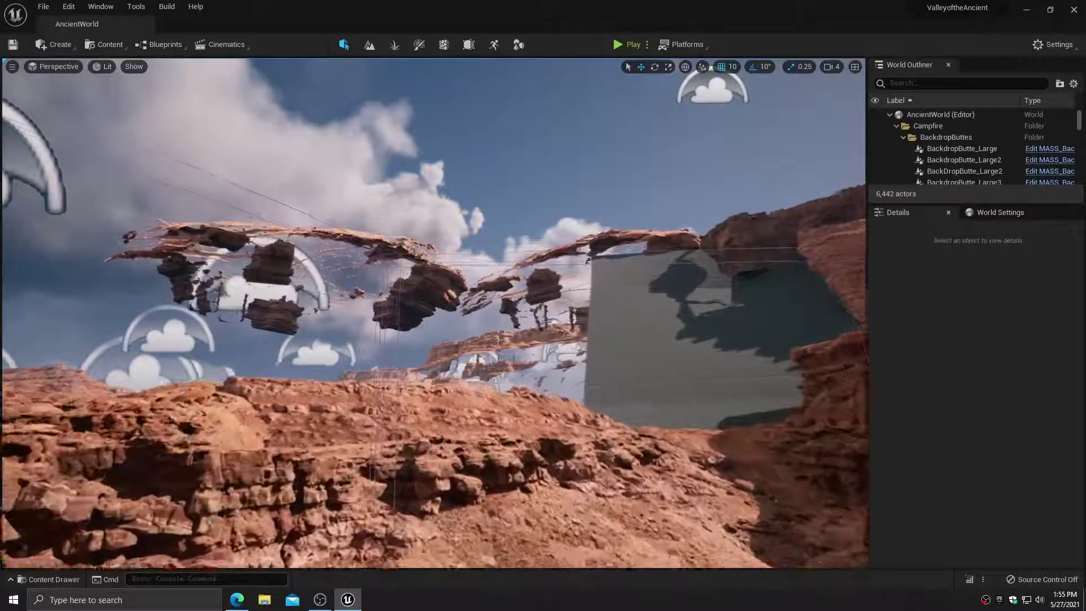
{"action": "key", "text": "w"}
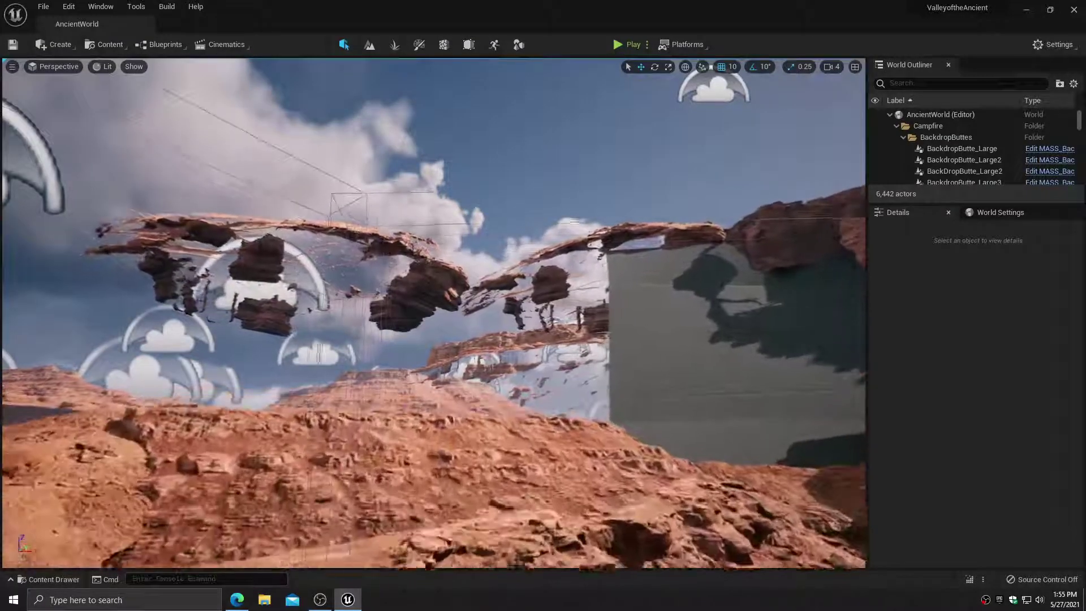
{"action": "key", "text": "w"}
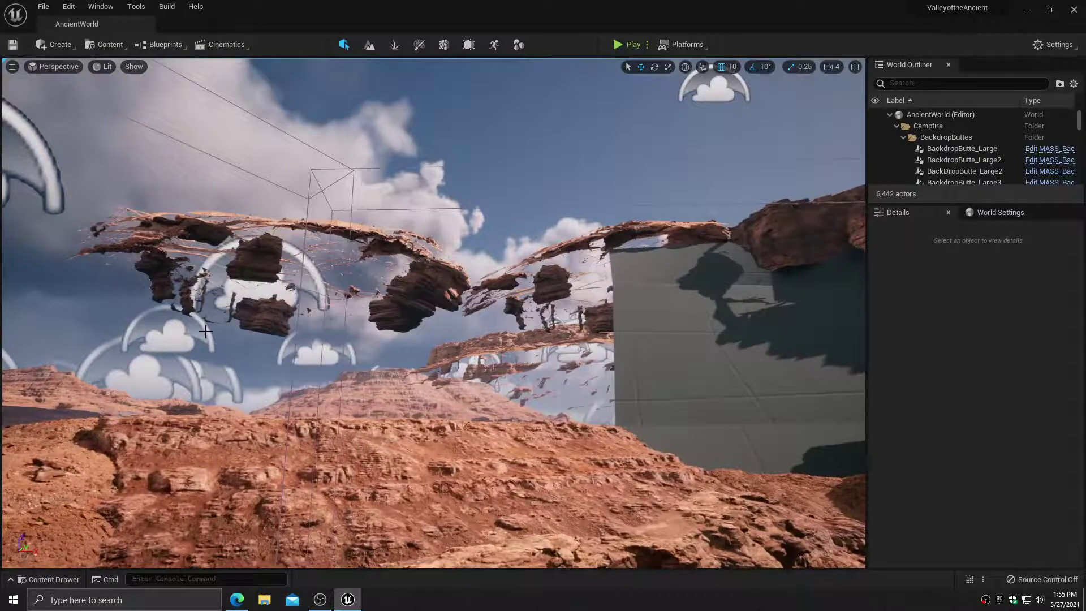
{"action": "right_click_drag", "start_coordinate": [206, 334], "coordinate": [93, 396]}
{"action": "key", "text": "w"}
{"action": "key", "text": "w"}
{"action": "key", "text": "w"}
{"action": "key", "text": "w"}
{"action": "key", "text": "w"}
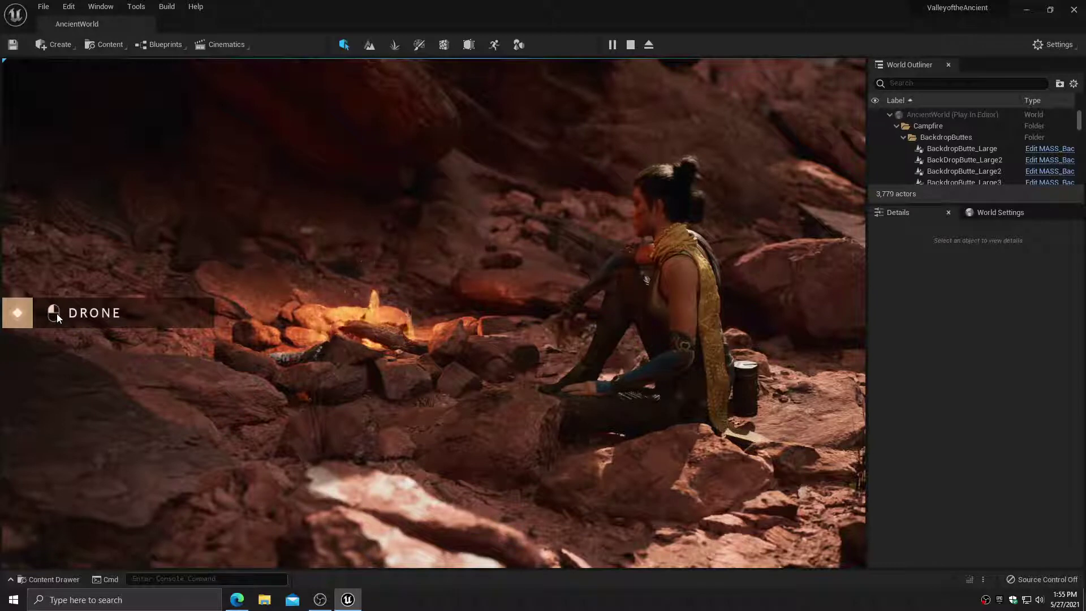
In the running play session, take control at the campfire, guide the character through the valley to the purple rift and interact with it
{"action": "left_click", "coordinate": [516, 354]}
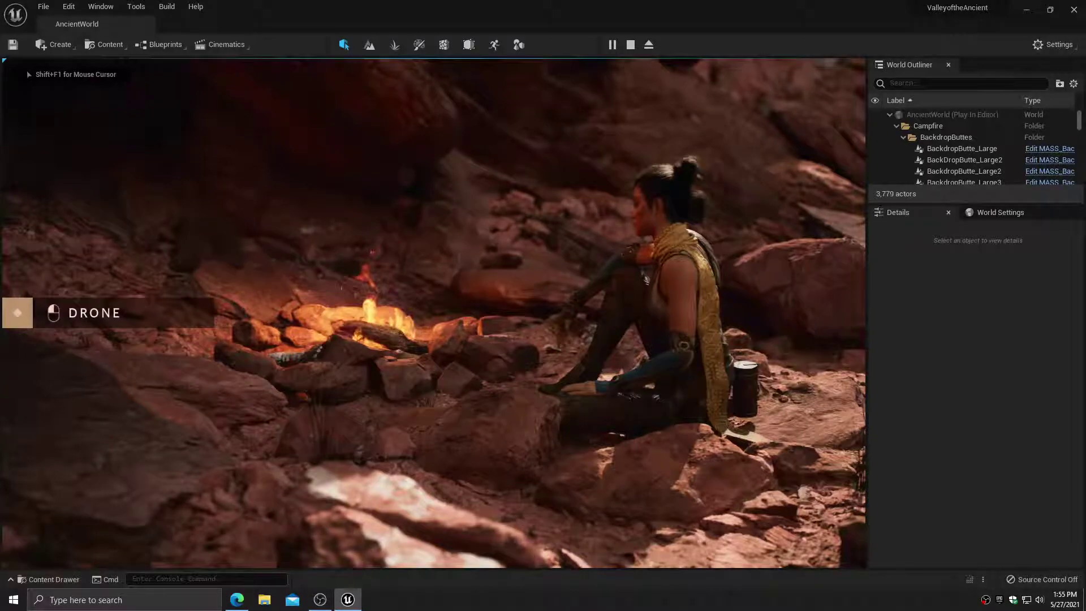
{"action": "left_click", "coordinate": [516, 354]}
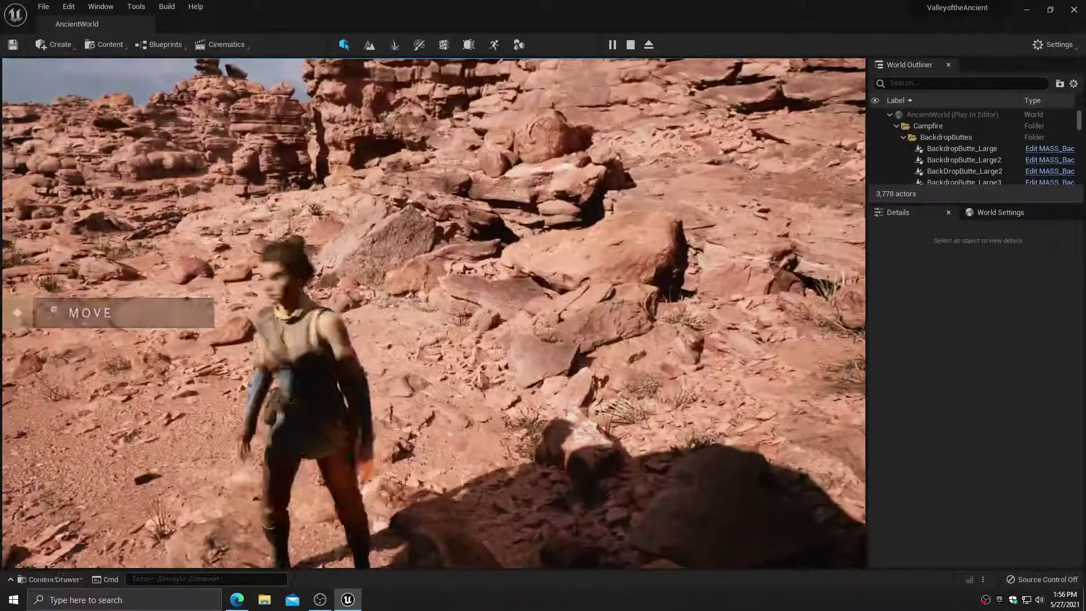
{"action": "key", "text": "w"}
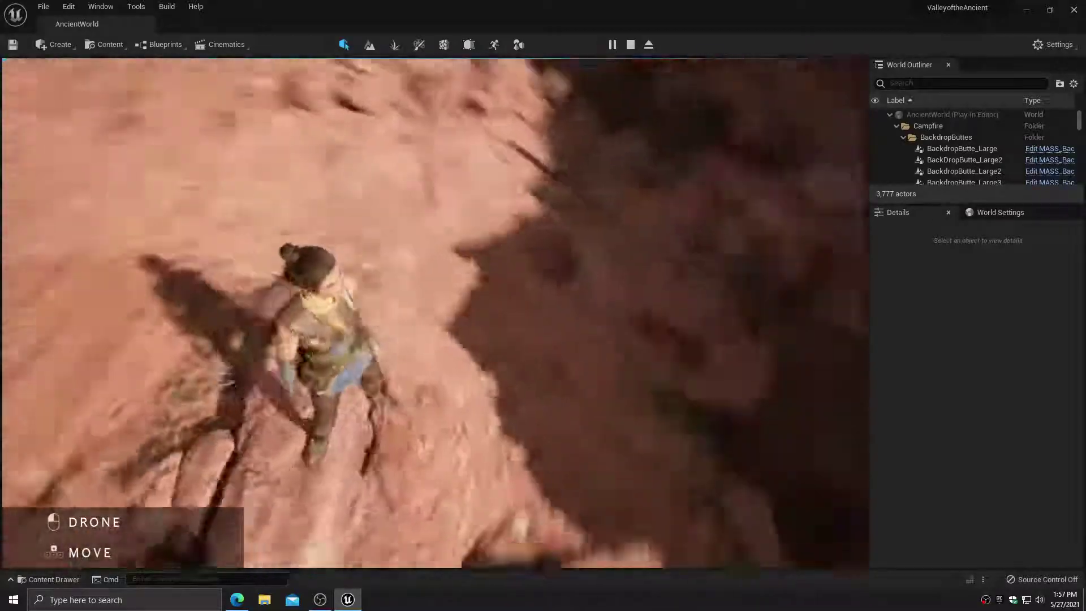
{"action": "key", "text": "w"}
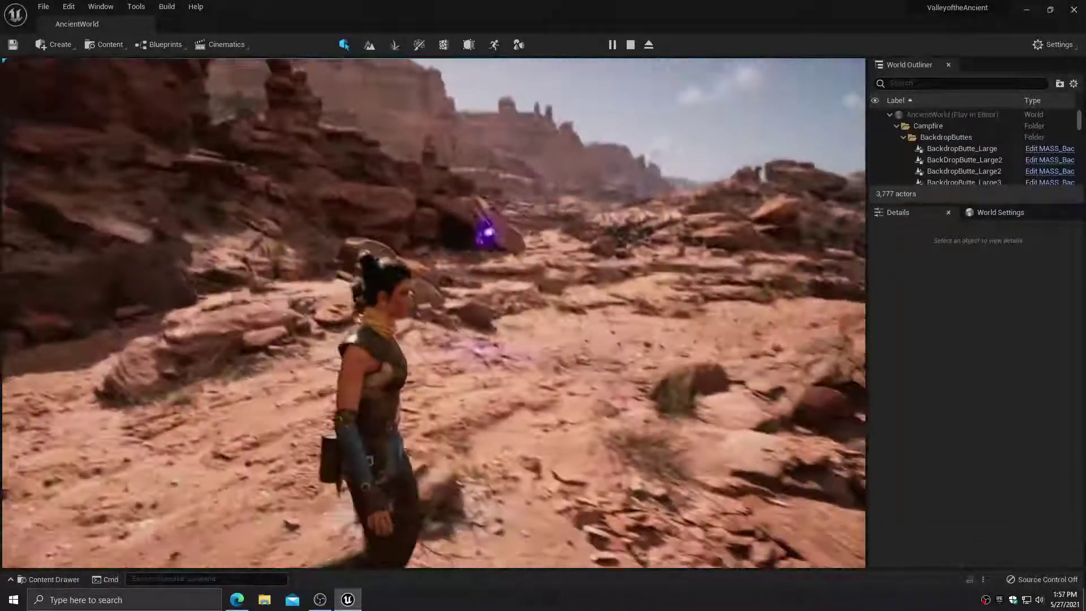
{"action": "key", "text": "w"}
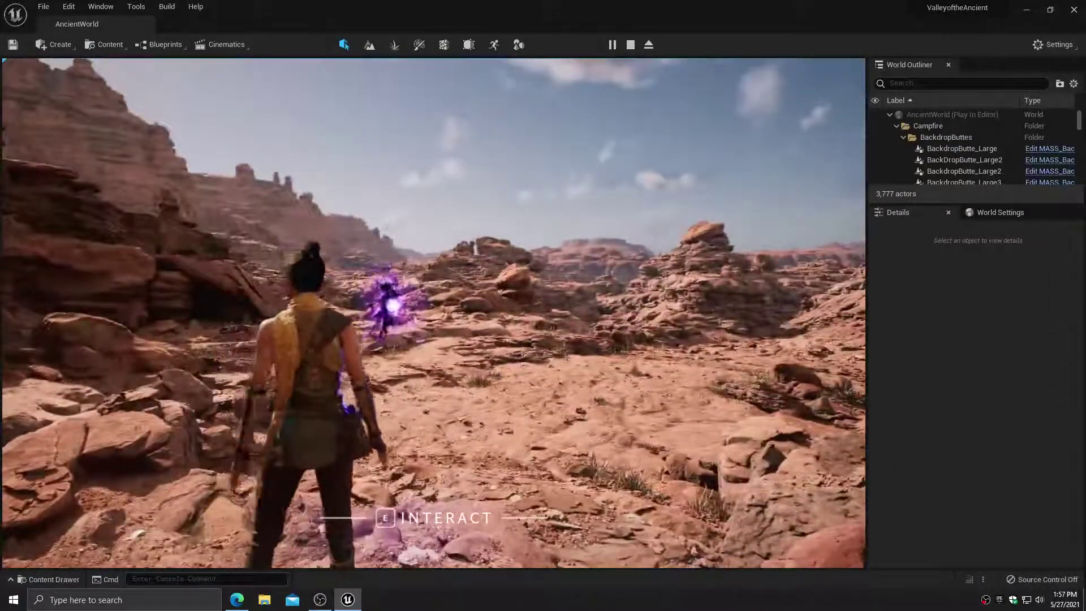
{"action": "key", "text": "e"}
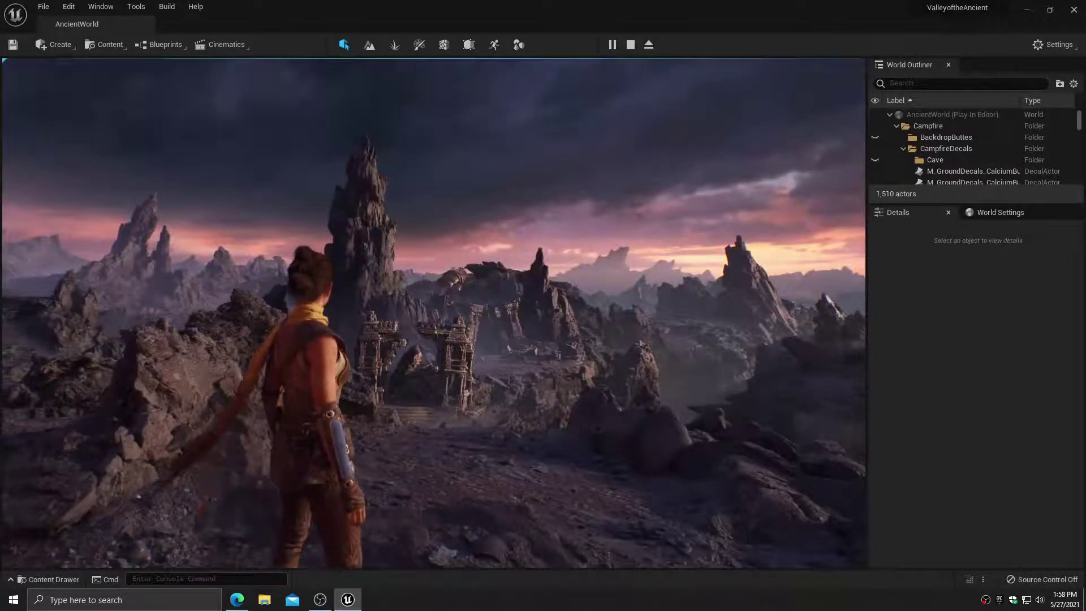
{"action": "right_click", "coordinate": [220, 607]}
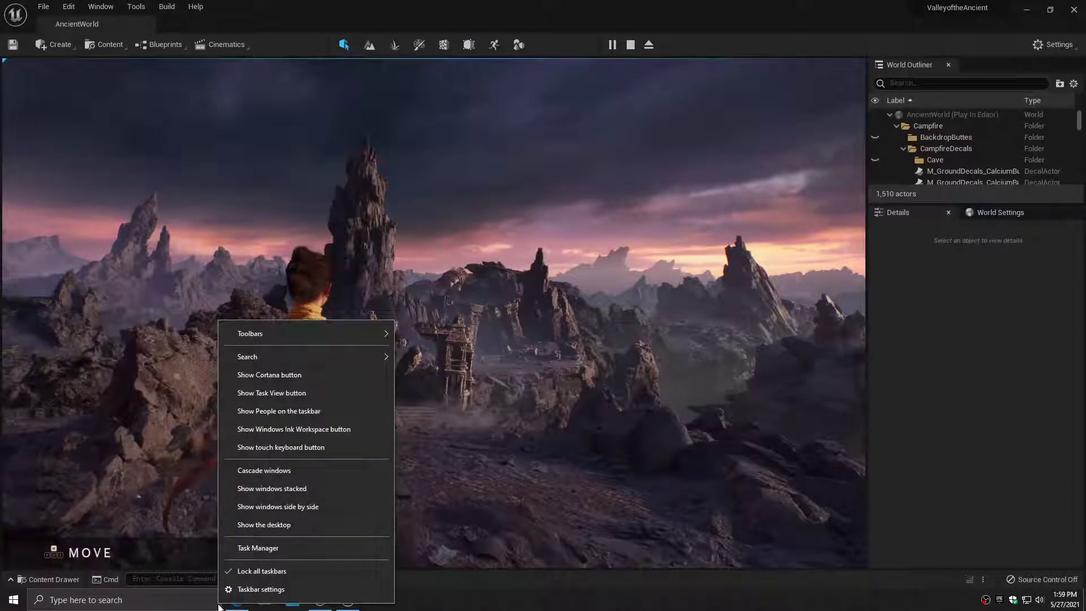
{"action": "left_click", "coordinate": [151, 422]}
{"action": "left_click", "coordinate": [151, 422]}
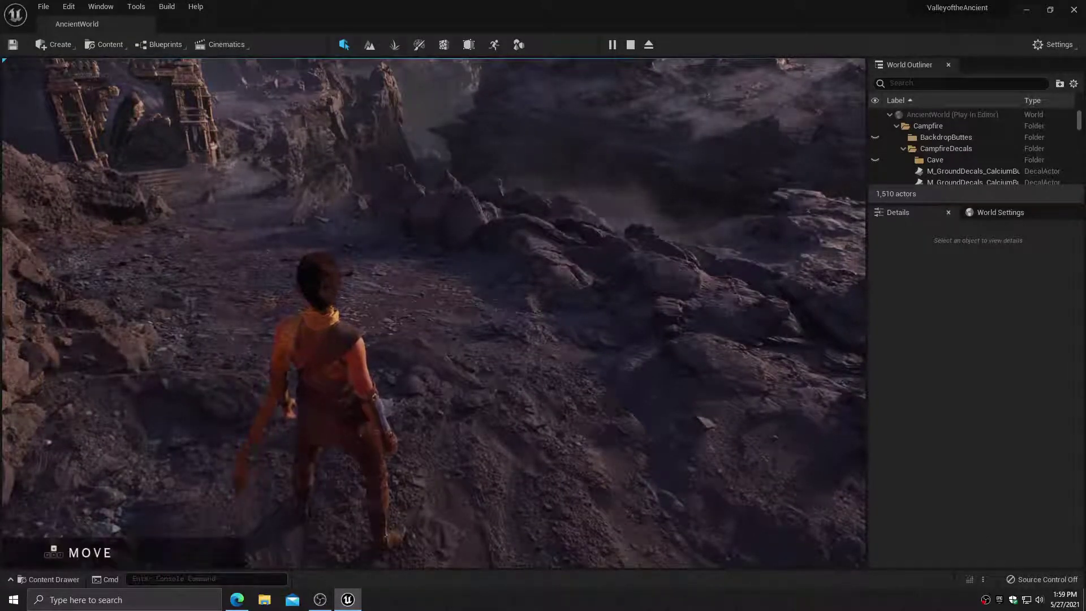
Display the frame rate counter in the running game with the console command stat fps
{"action": "key", "text": "grave"}
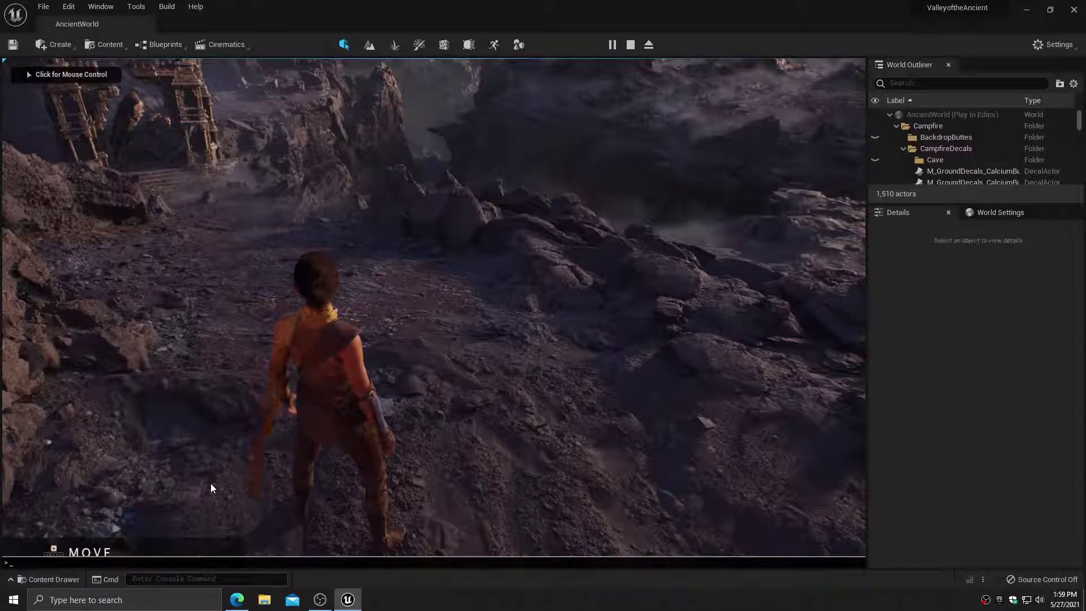
{"action": "type", "text": "stat"}
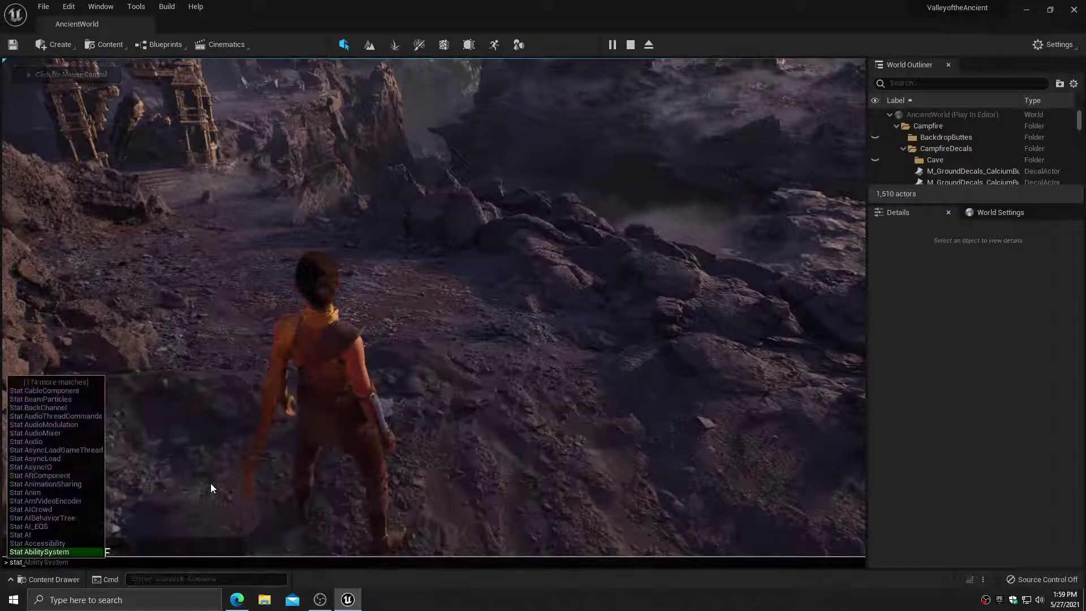
{"action": "type", "text": " fps"}
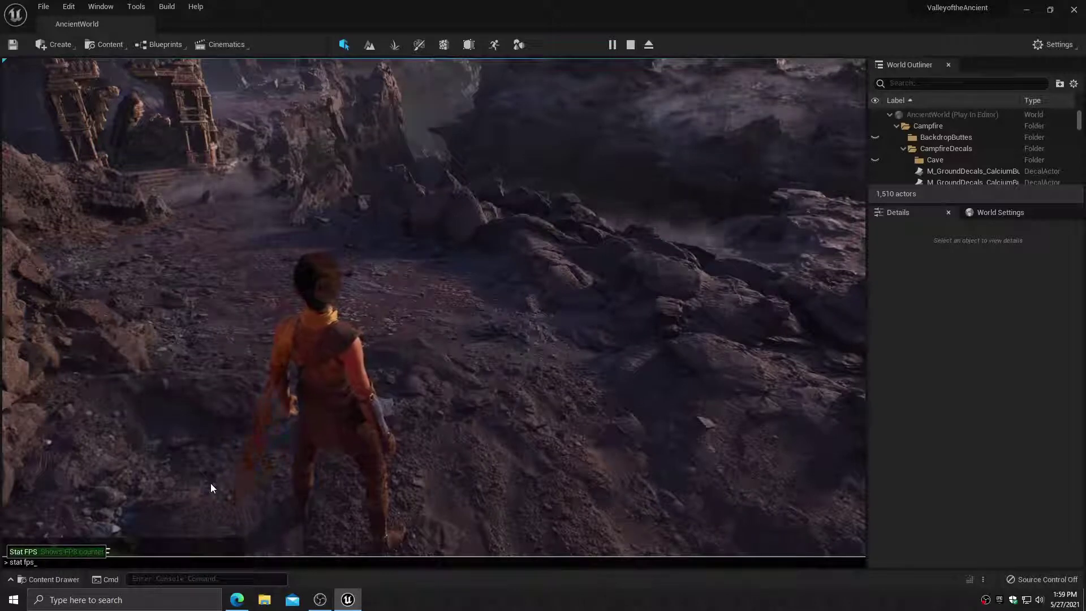
{"action": "key", "text": "Tab"}
{"action": "key", "text": "Return"}
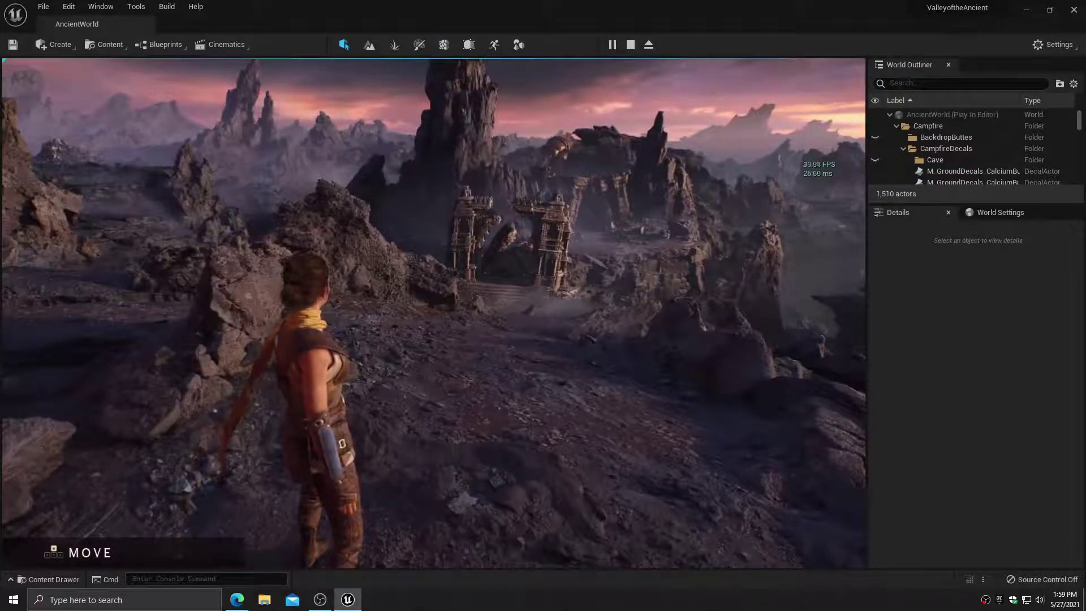
Run the character along the rocky path, through the ruined stone gateway and into the pillared ruins
{"action": "key", "text": "w"}
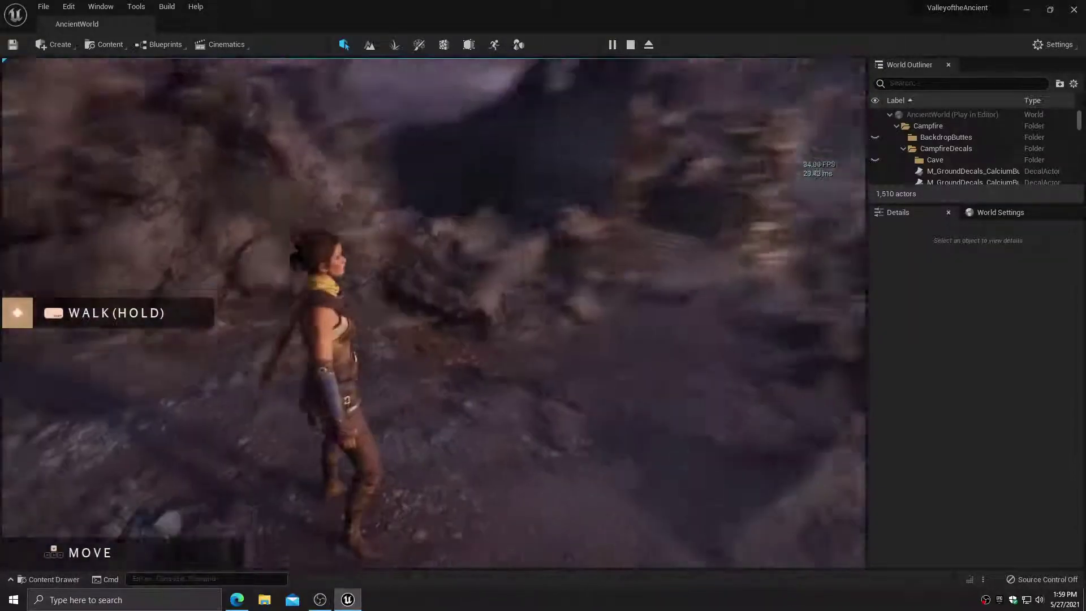
{"action": "key", "text": "w"}
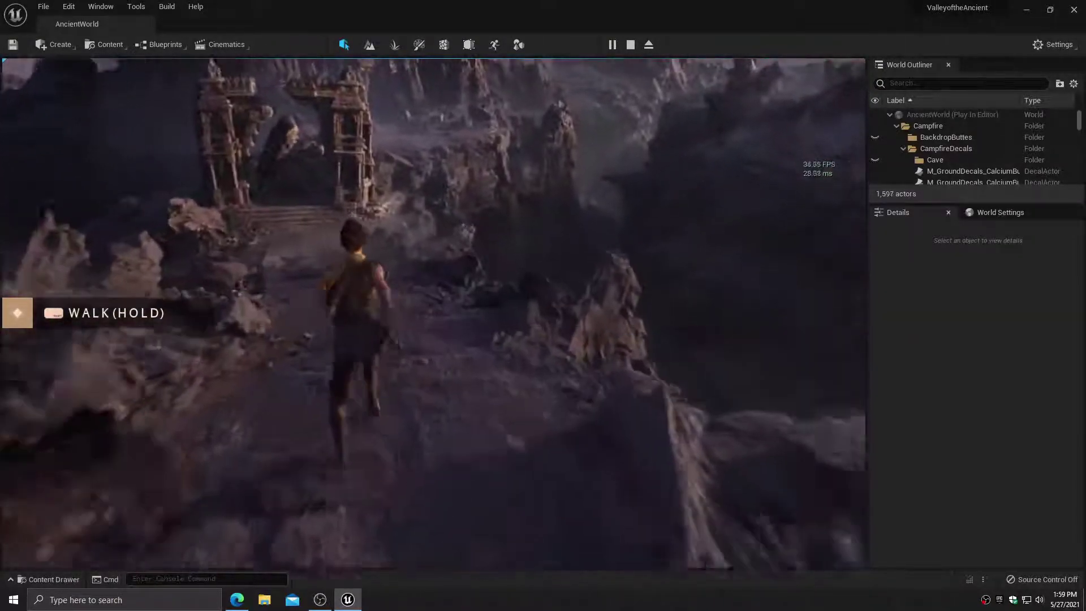
{"action": "key", "text": "w"}
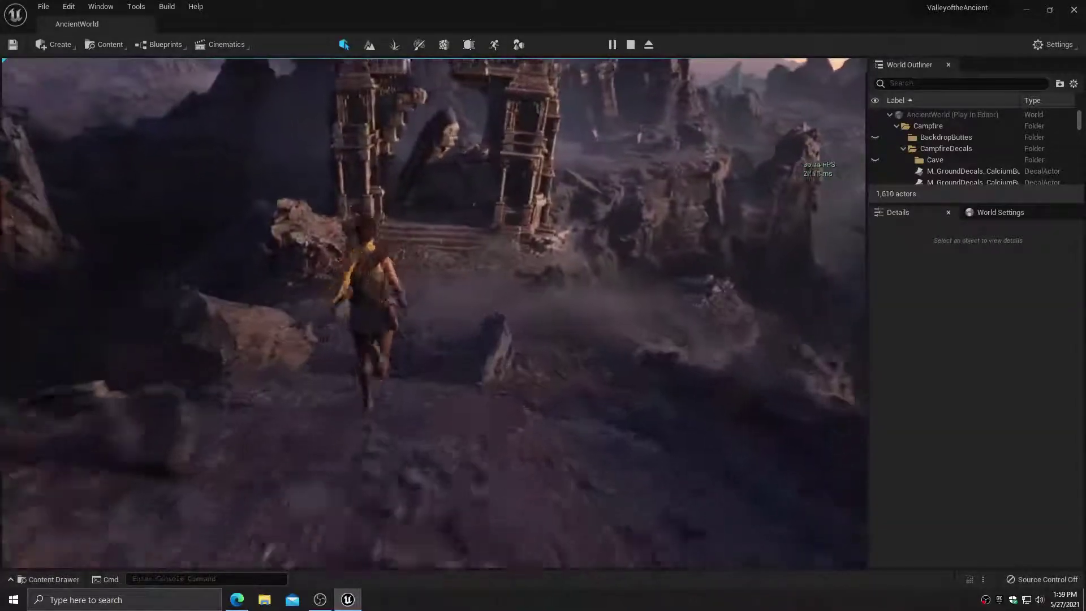
{"action": "key", "text": "w"}
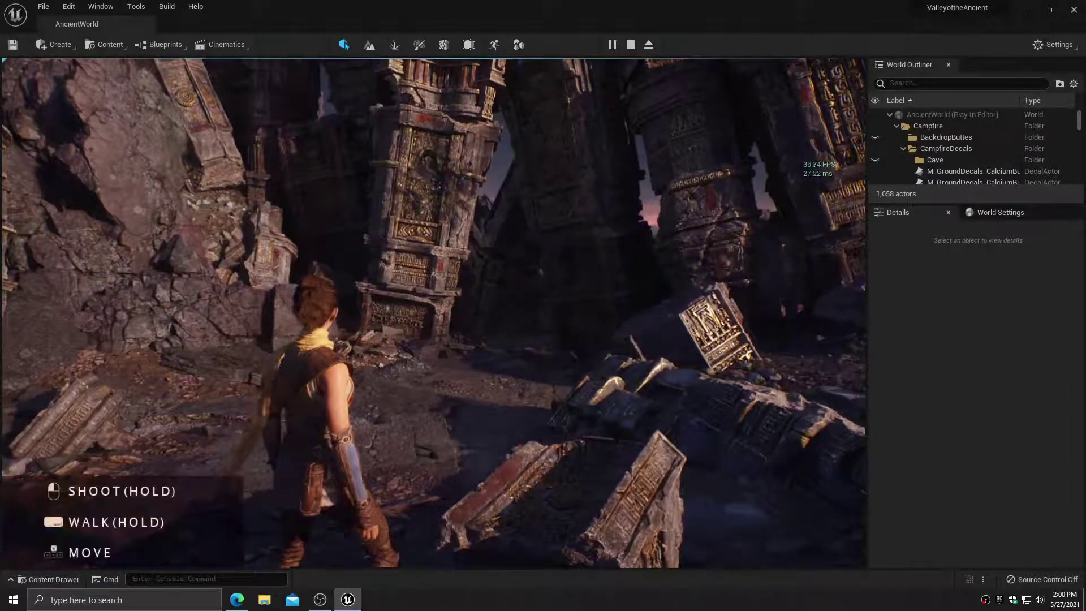
Fire the character's energy blast in the ruins and run onward past the carved pillars
{"action": "key", "text": "w"}
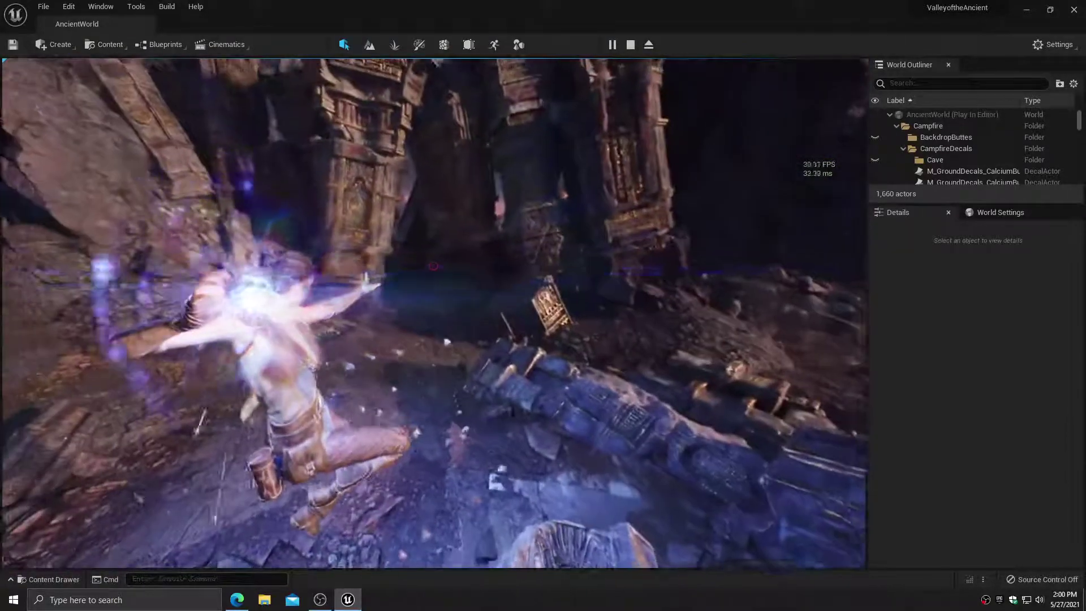
{"action": "left_click", "coordinate": [433, 266]}
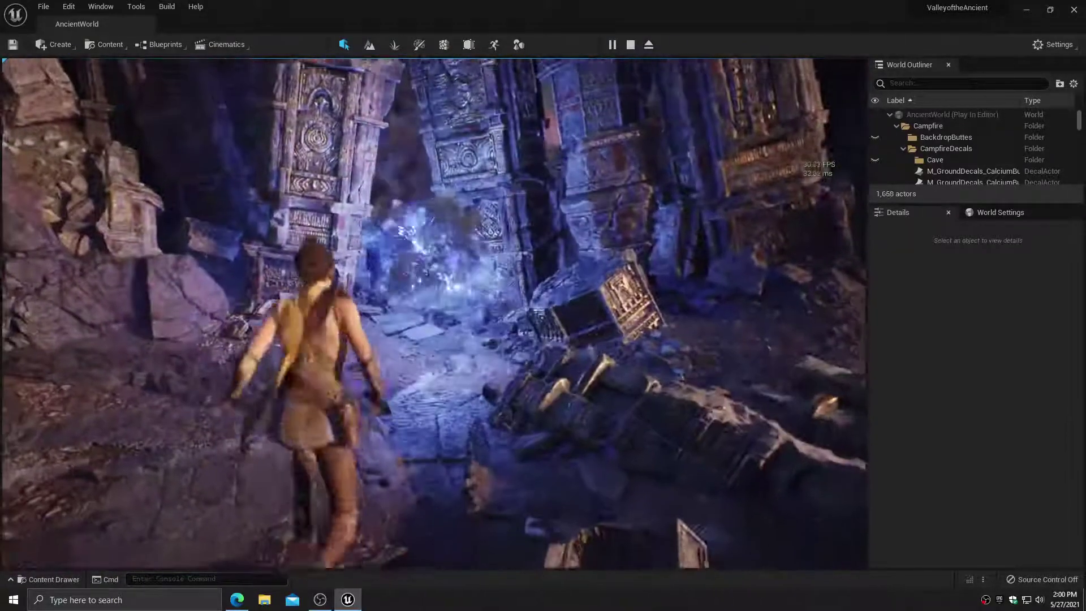
{"action": "key", "text": "w"}
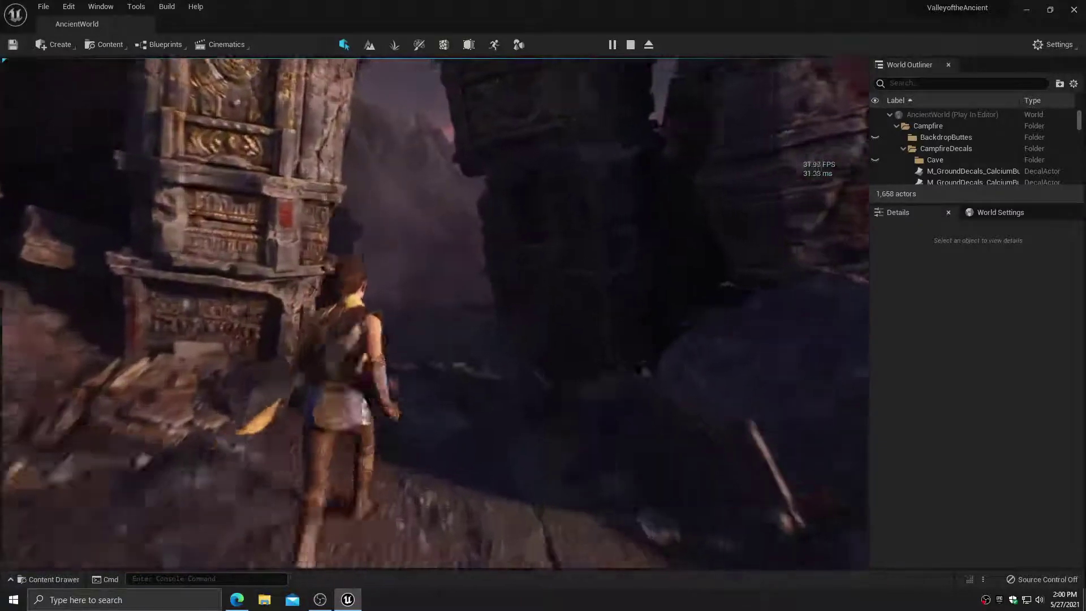
{"action": "key", "text": "w"}
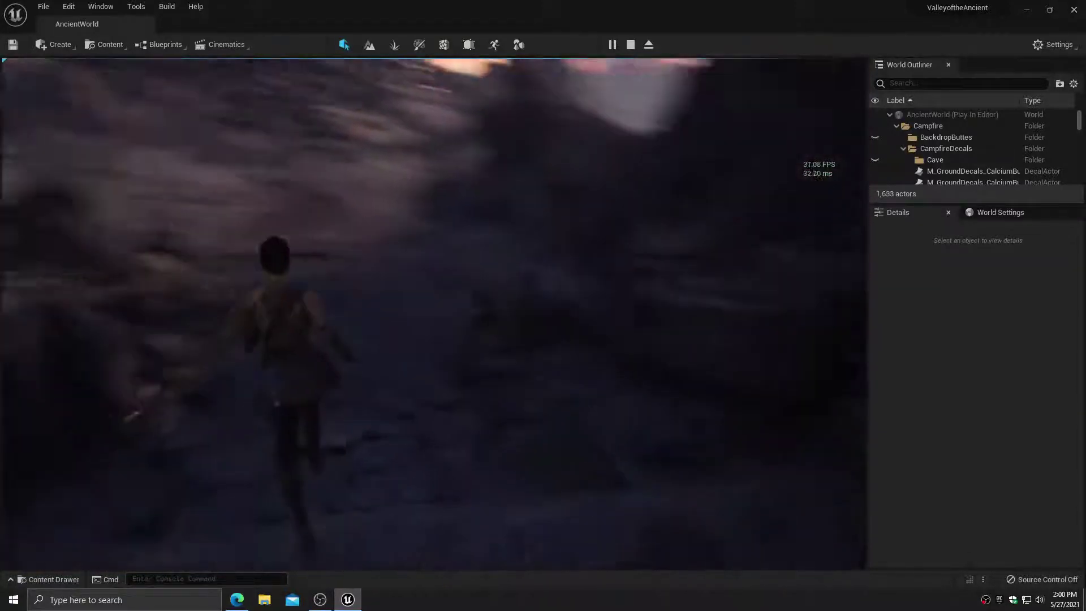
Run the character around the dark valley to examine the rock formations and frame rate, and end the play session
{"action": "key", "text": "w"}
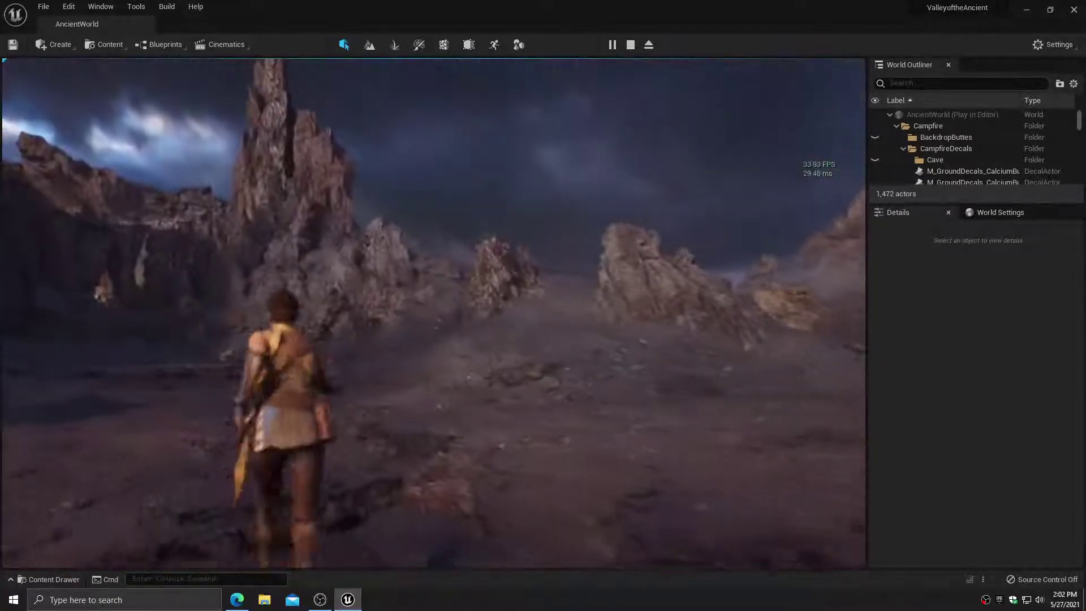
{"action": "key", "text": "w"}
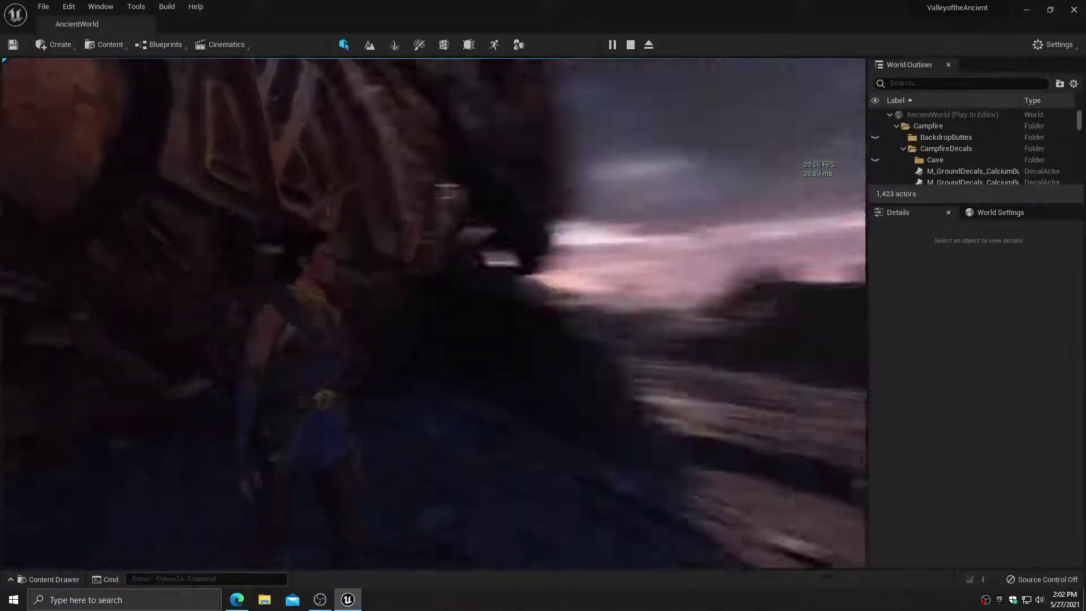
{"action": "key", "text": "w"}
{"action": "key", "text": "w"}
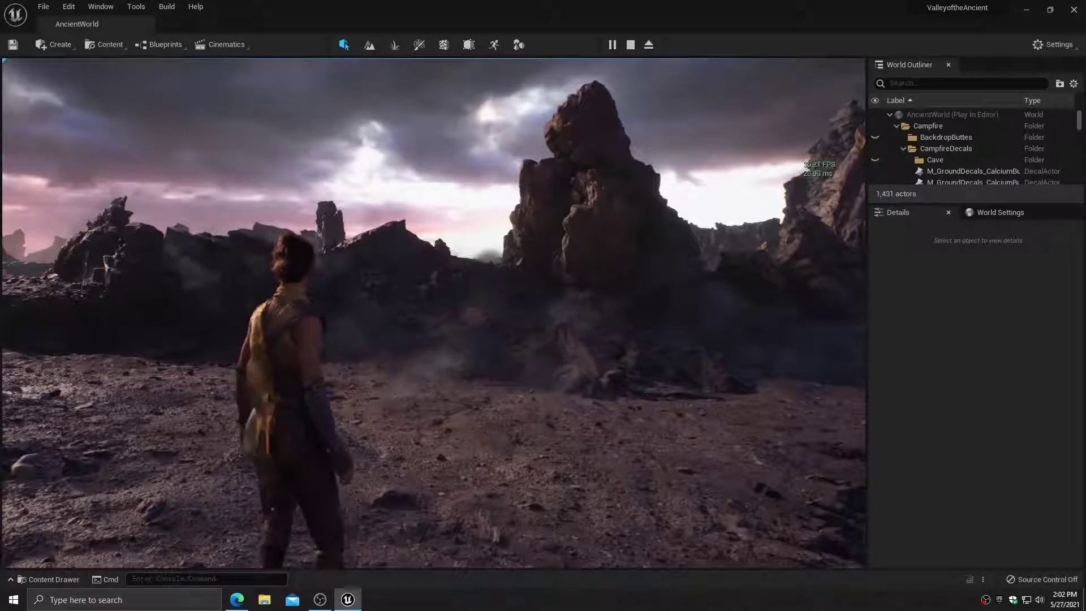
{"action": "key", "text": "w"}
{"action": "key", "text": "w"}
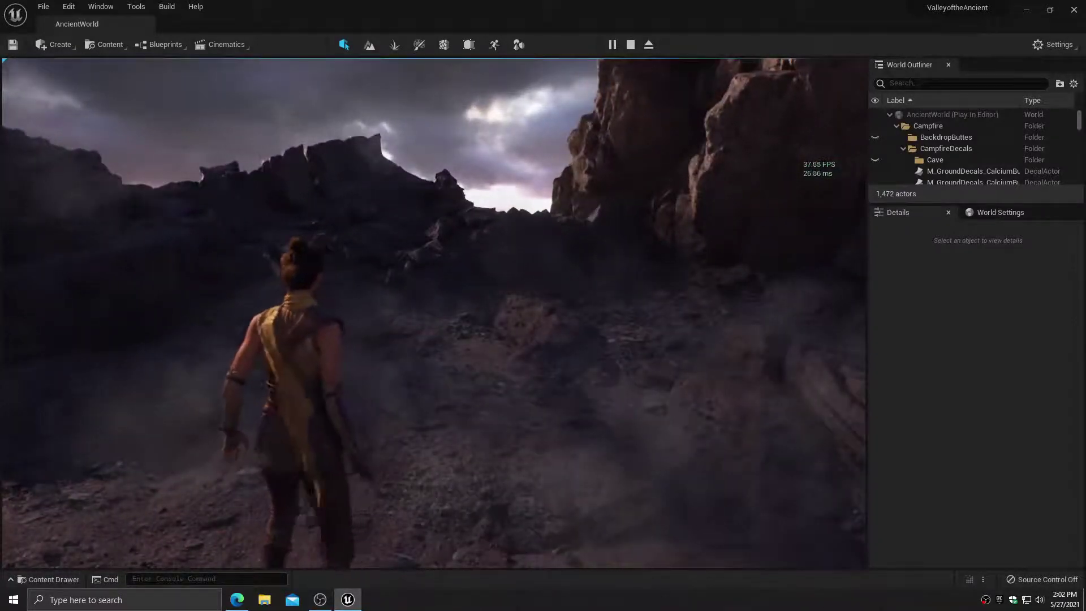
{"action": "key", "text": "w"}
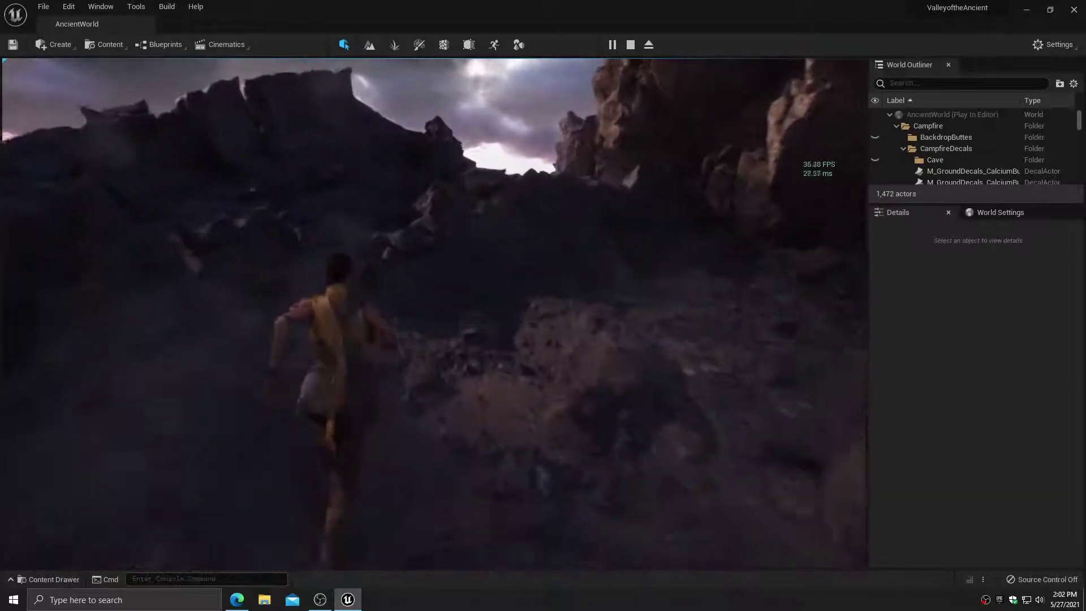
{"action": "key", "text": "w"}
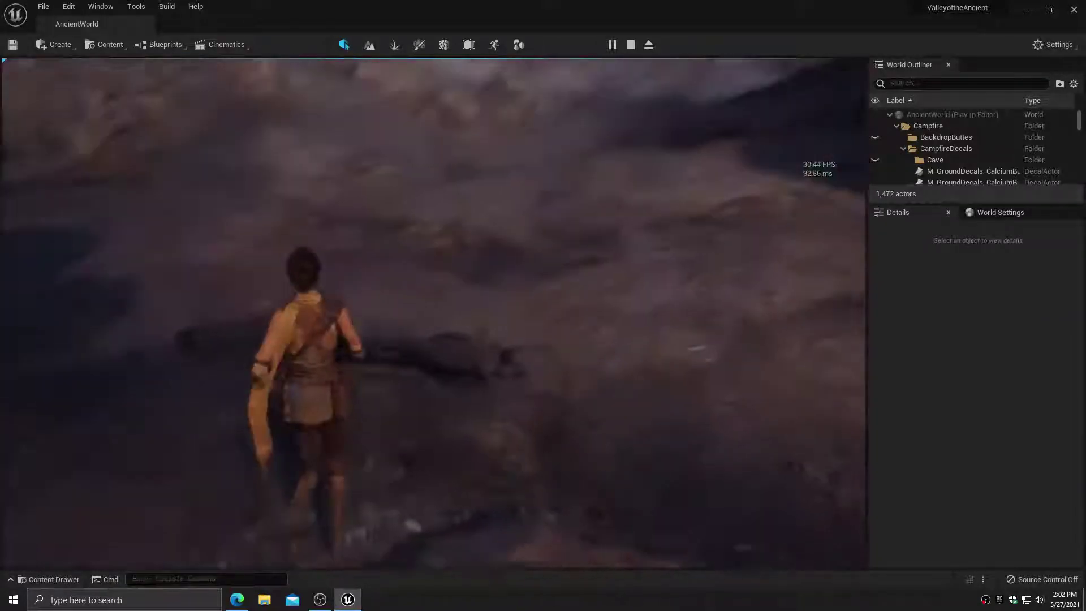
{"action": "key", "text": "w"}
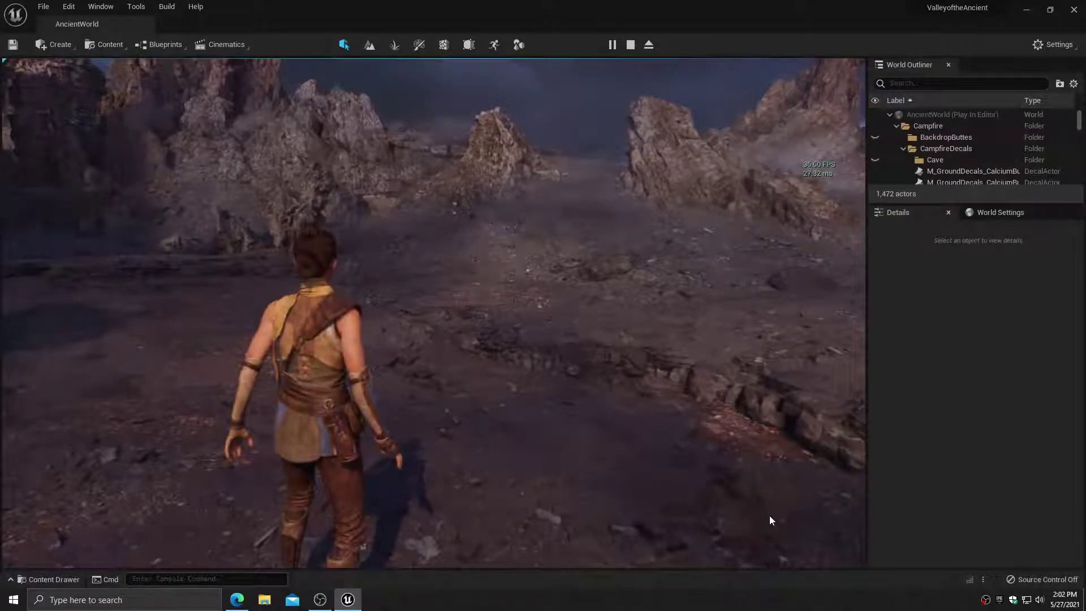
{"action": "key", "text": "Escape"}
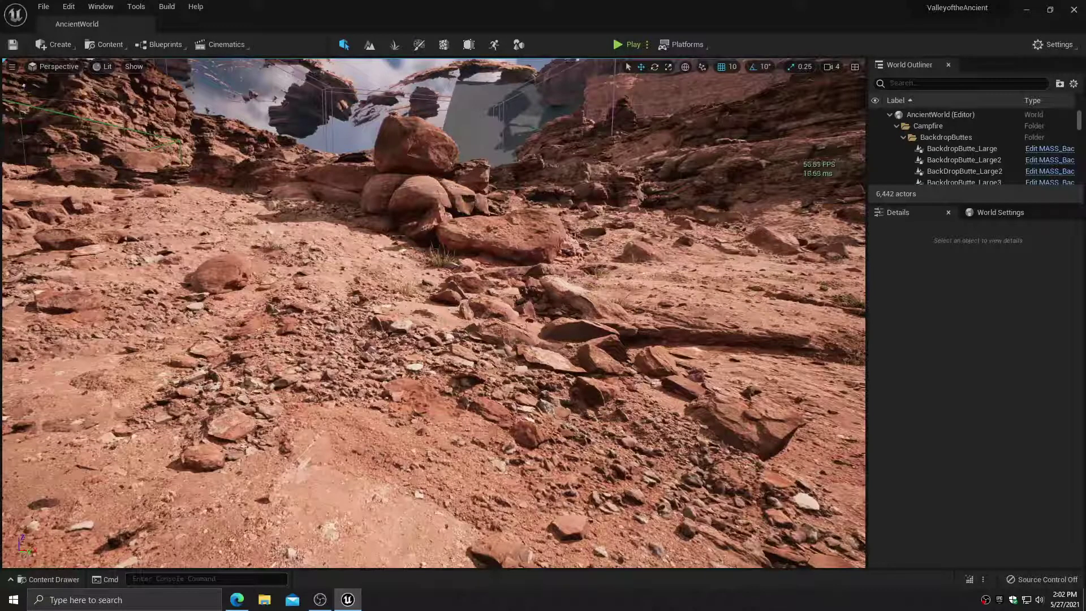
Open the Megascans_Asset_Zoo level from the AncientContent Maps folder
{"action": "right_click_drag", "start_coordinate": [434, 313], "coordinate": [227, 226]}
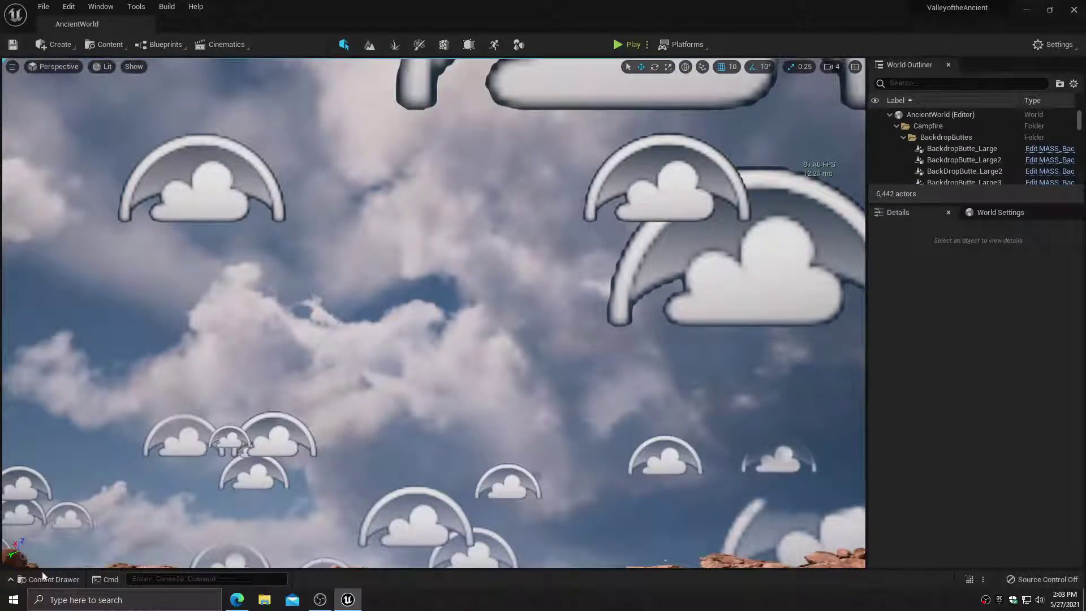
{"action": "left_click", "coordinate": [15, 580]}
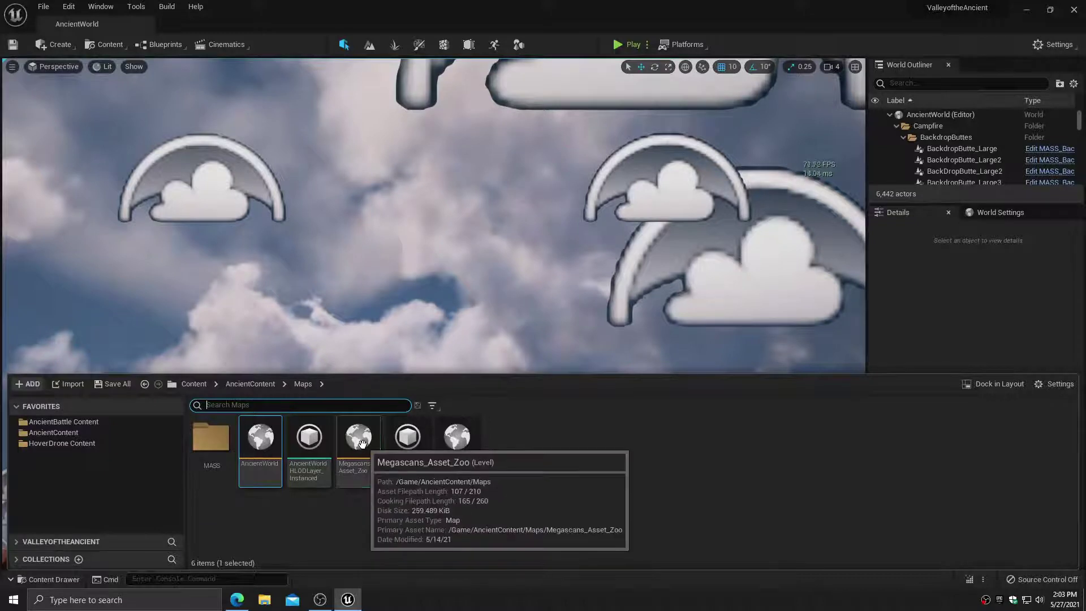
{"action": "double_click", "coordinate": [363, 449]}
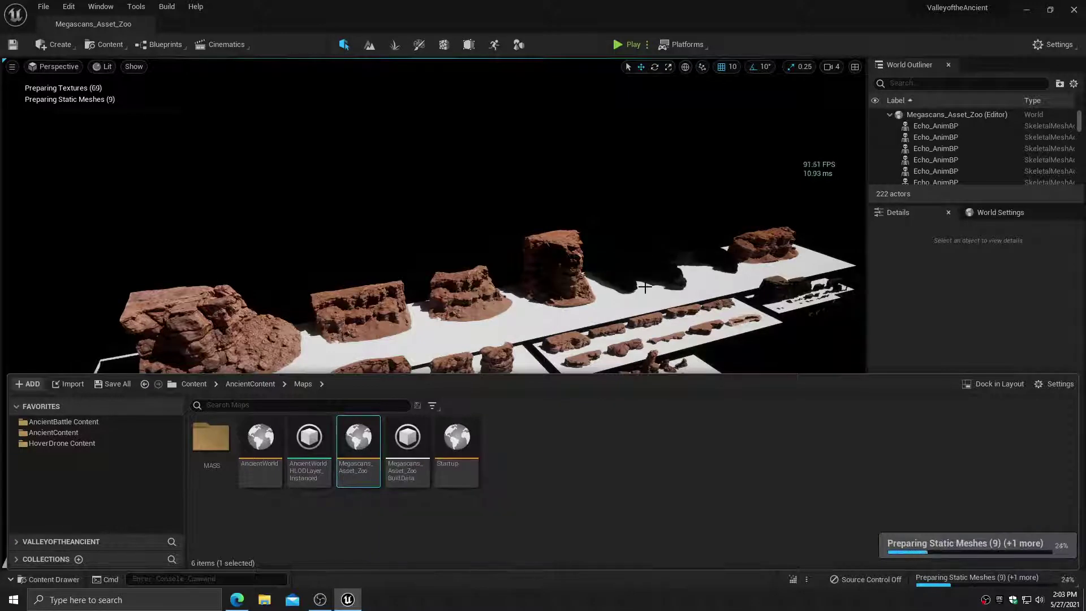
Fly over the Megascans asset displays and examine the rock meshes up close and from a distance
{"action": "right_click_drag", "start_coordinate": [645, 287], "coordinate": [635, 344]}
{"action": "key", "text": "w"}
{"action": "key", "text": "d"}
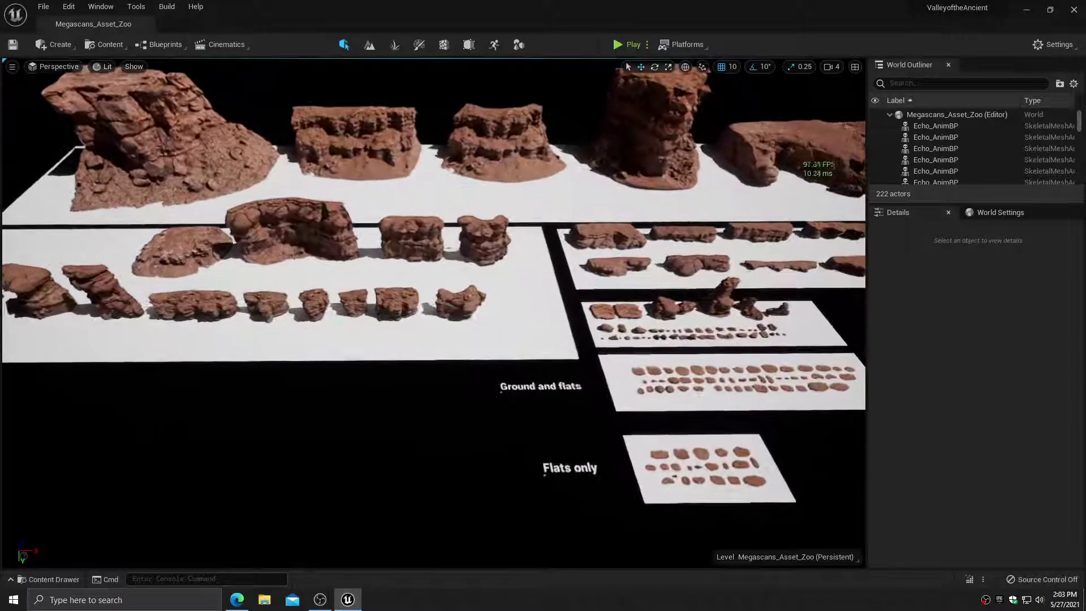
{"action": "key", "text": "w"}
{"action": "key", "text": "d"}
{"action": "right_click_drag", "start_coordinate": [634, 344], "coordinate": [578, 344]}
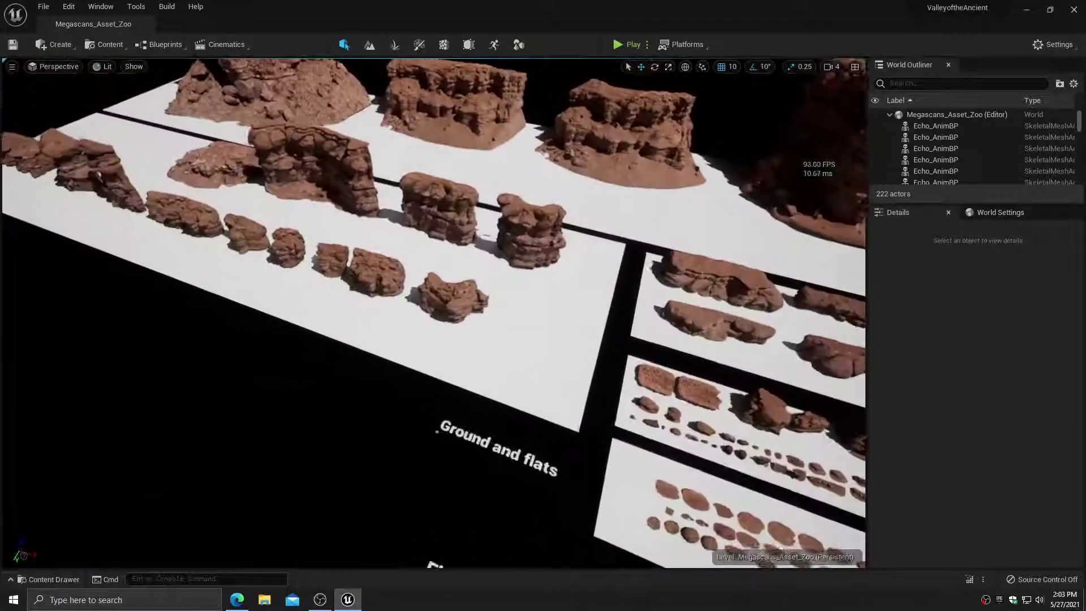
{"action": "key", "text": "w"}
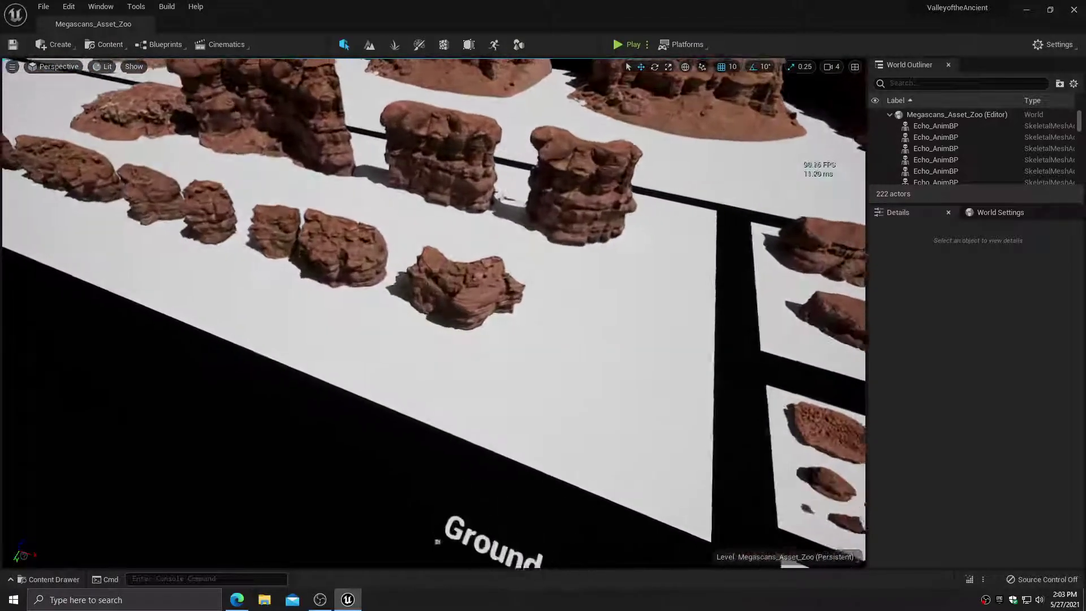
{"action": "key", "text": "w"}
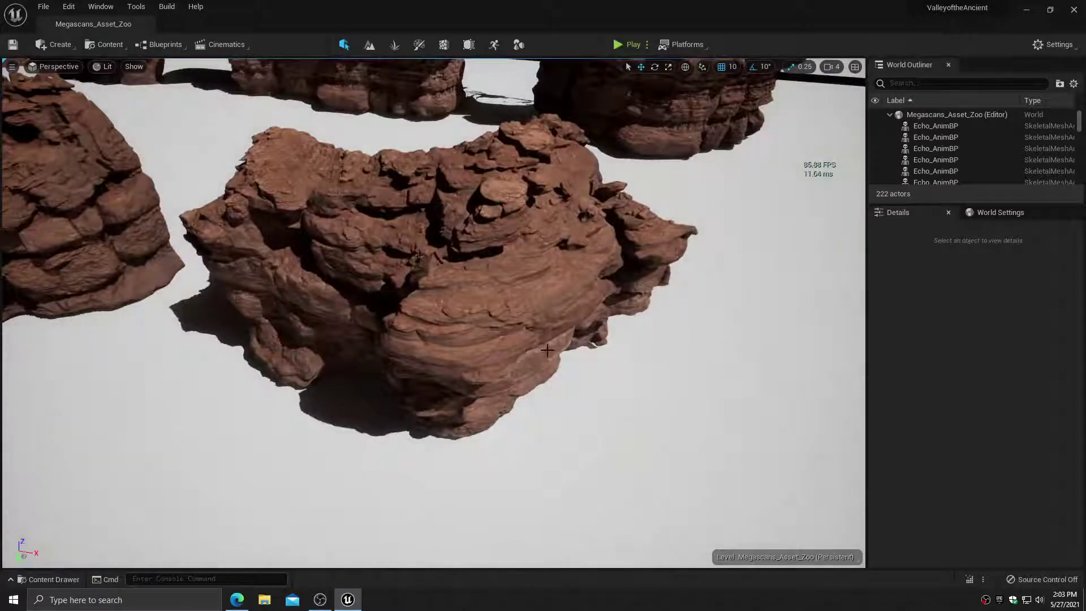
{"action": "right_click_drag", "start_coordinate": [547, 351], "coordinate": [94, 559]}
{"action": "key", "text": "s"}
{"action": "key", "text": "s"}
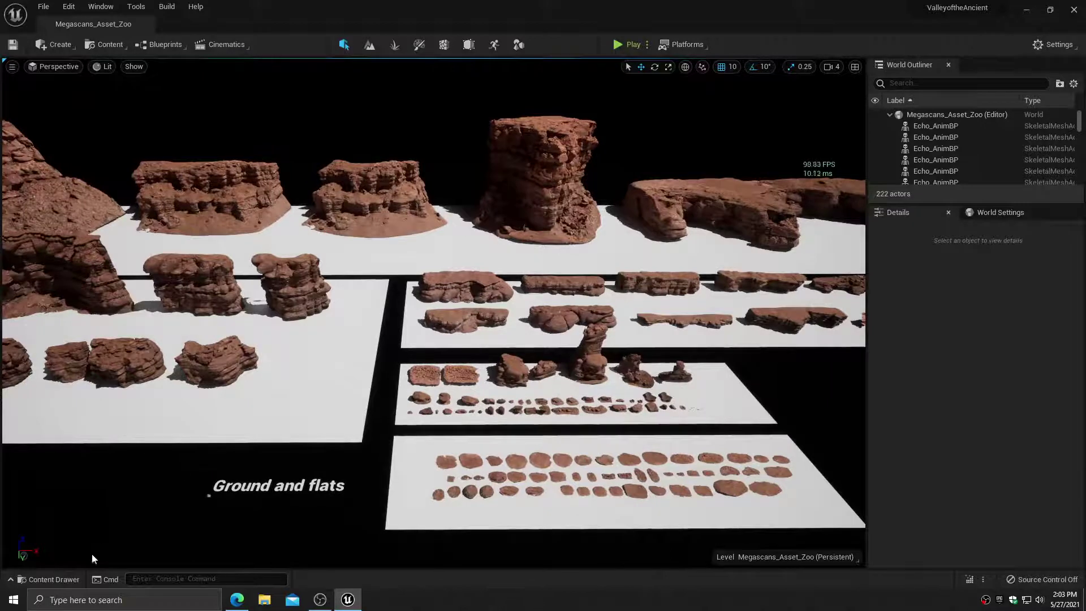
Open the Startup level from the AncientContent Maps folder
{"action": "left_click", "coordinate": [50, 579]}
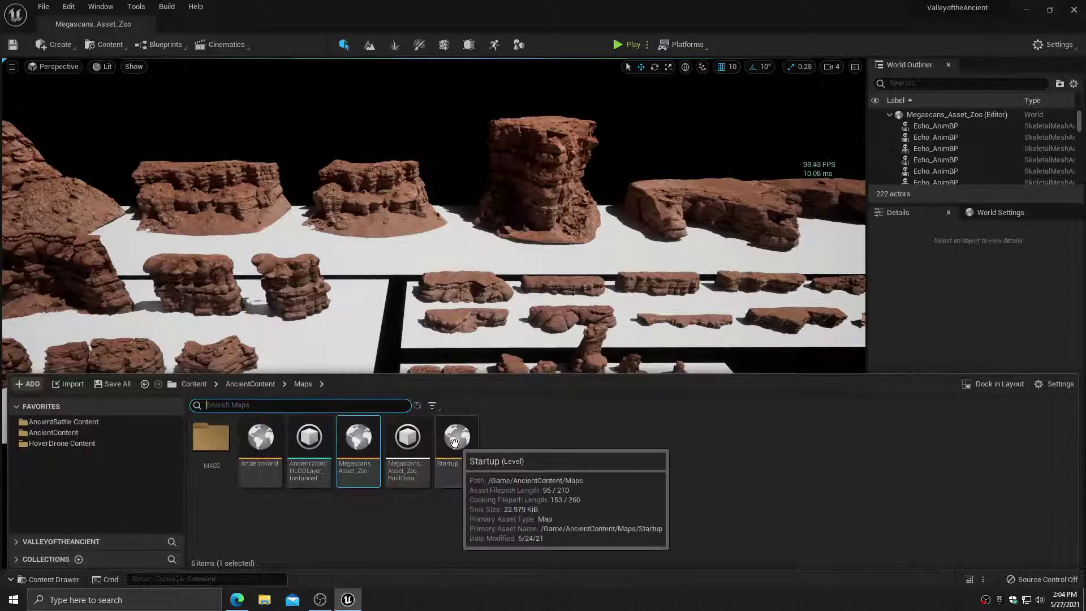
{"action": "double_click", "coordinate": [445, 464]}
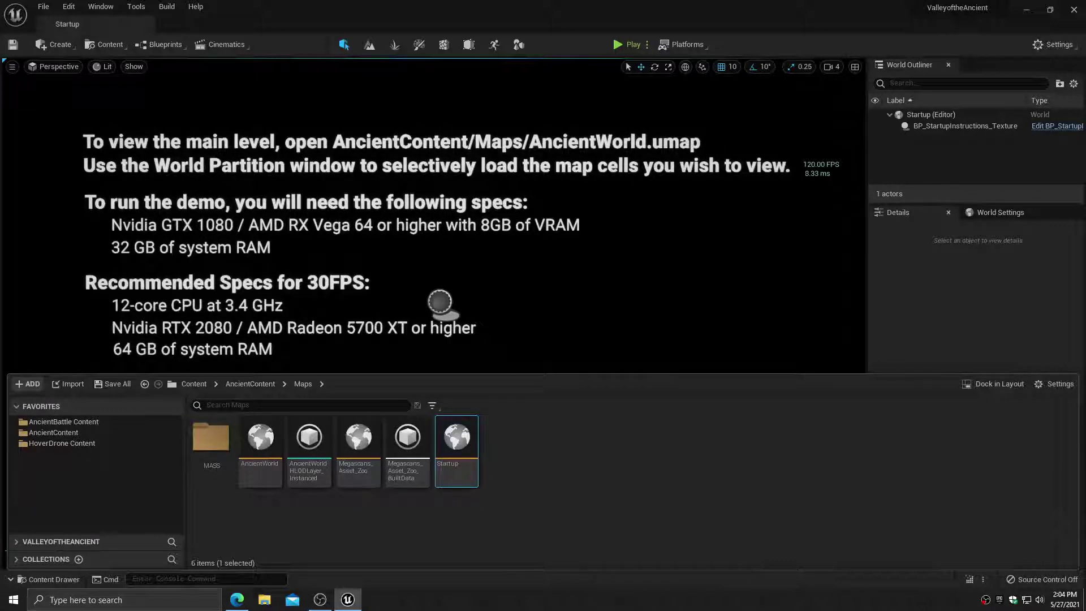
Bring the stream's live chat window into view to read the messages and move it back off screen
{"action": "left_click_drag", "start_coordinate": [1085, 184], "coordinate": [746, 131]}
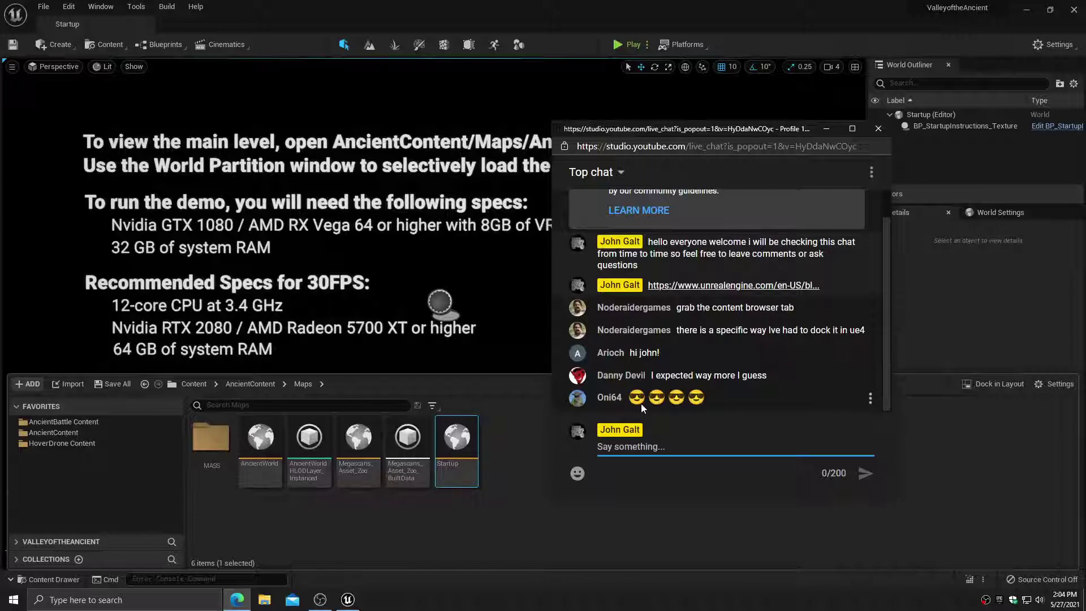
{"action": "left_click_drag", "start_coordinate": [690, 129], "coordinate": [1085, 148]}
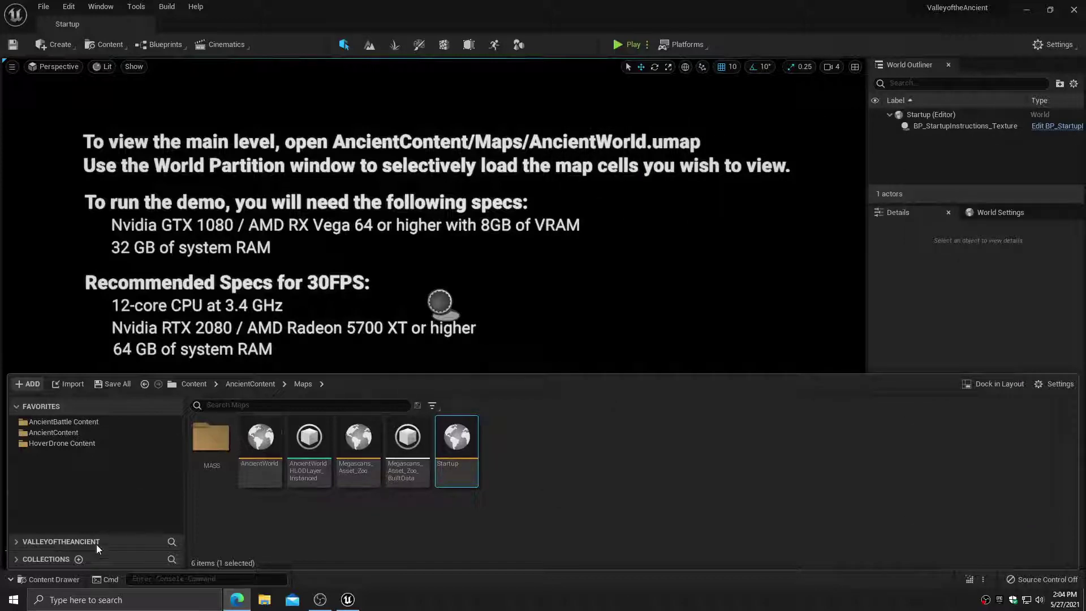
Expand the ValleyoftheAncient folder tree and browse the contents of the Textures and Splash folders
{"action": "left_click", "coordinate": [40, 581]}
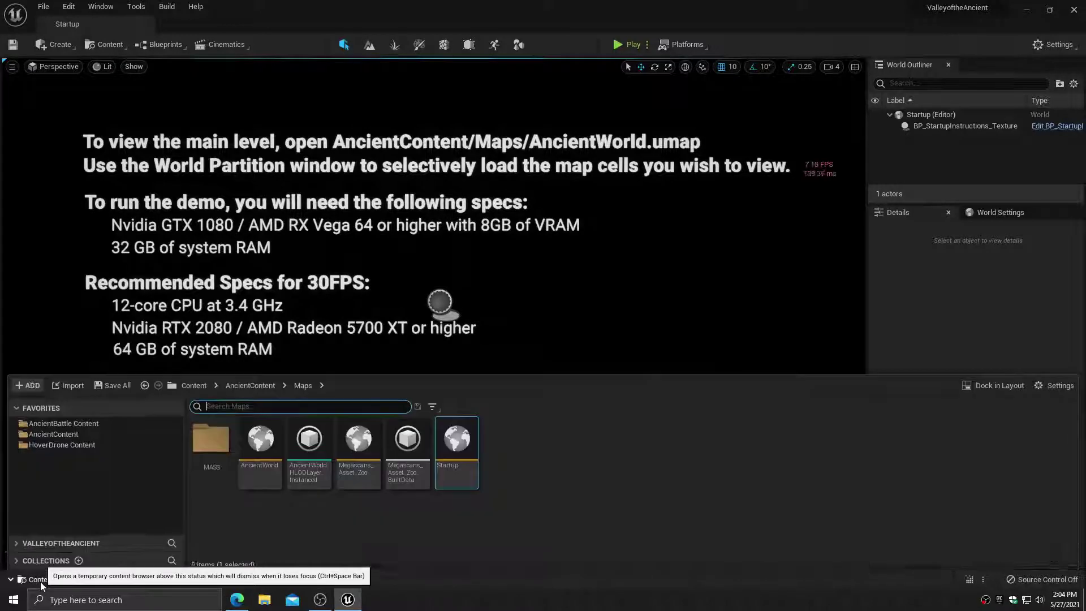
{"action": "left_click", "coordinate": [25, 541]}
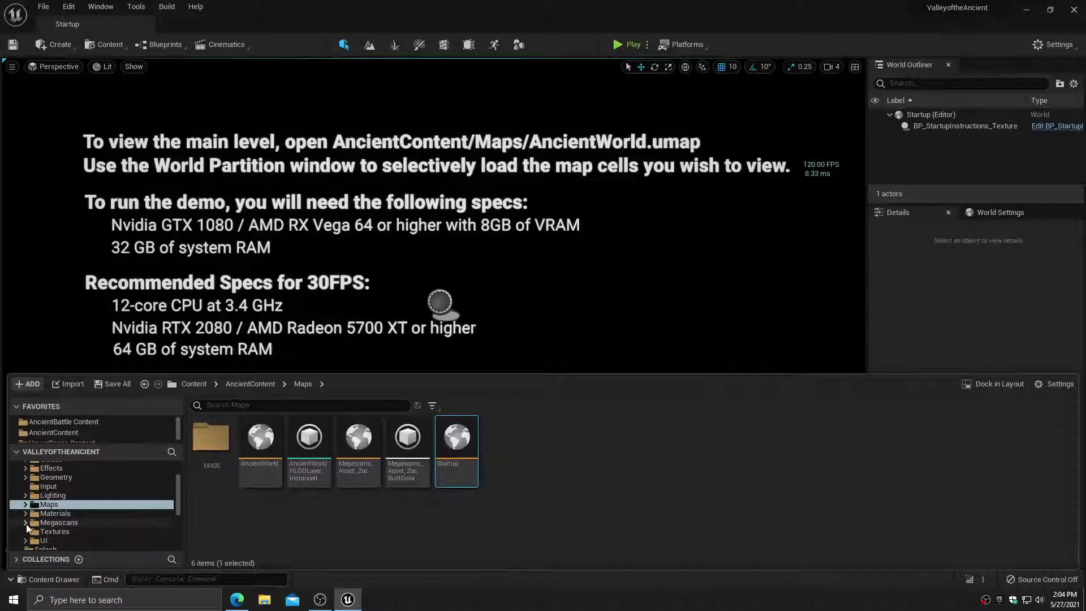
{"action": "left_click", "coordinate": [44, 532]}
{"action": "scroll", "coordinate": [59, 535], "scroll_direction": "down", "scroll_amount": 3}
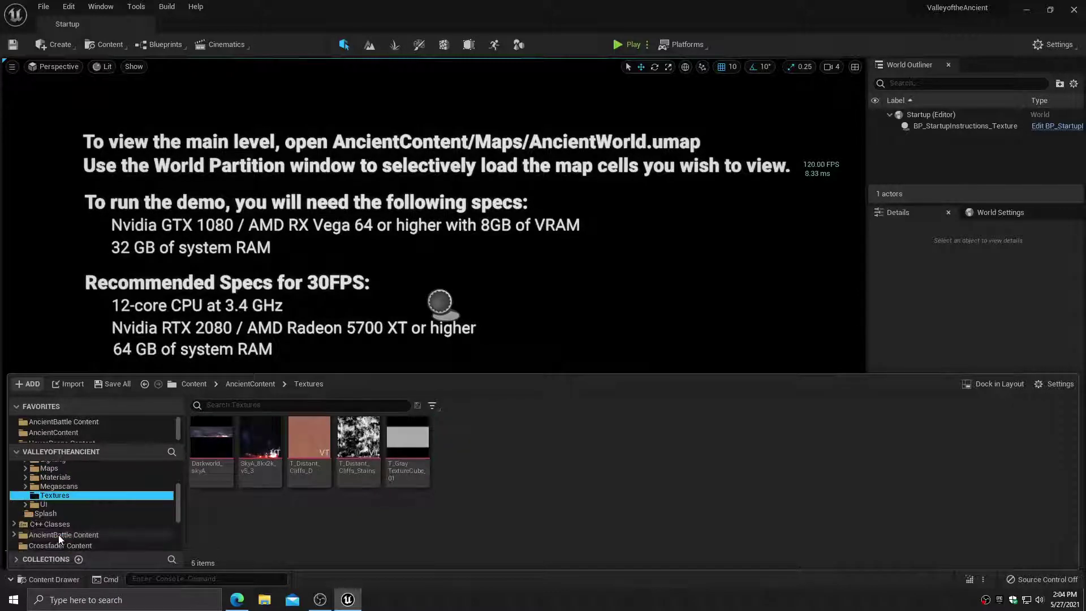
{"action": "left_click", "coordinate": [45, 495]}
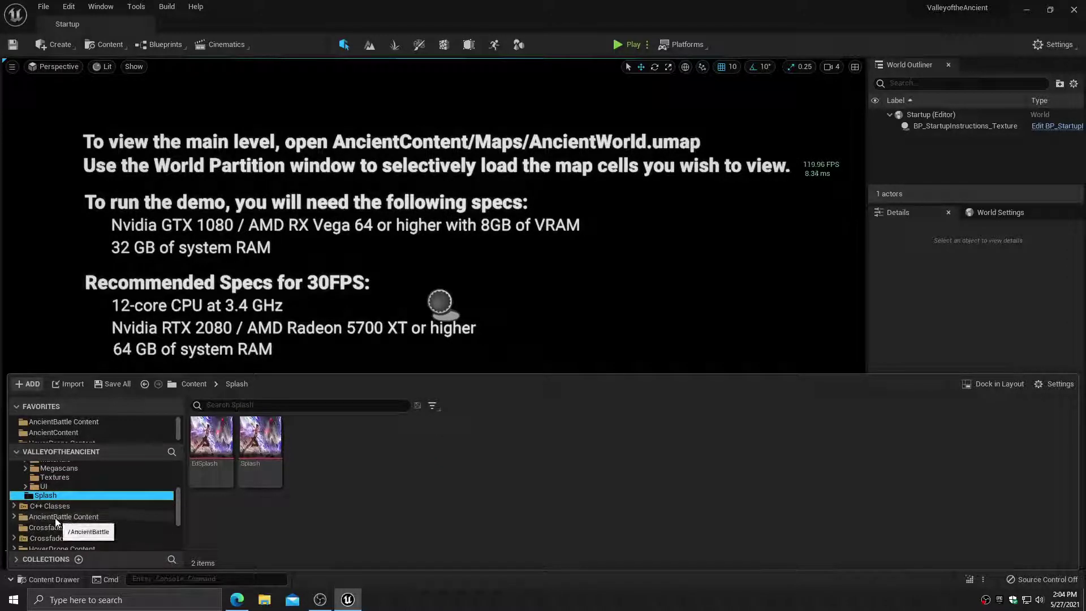
Browse the AncientBattle Content folder and open its Meshes folder
{"action": "left_click", "coordinate": [56, 517]}
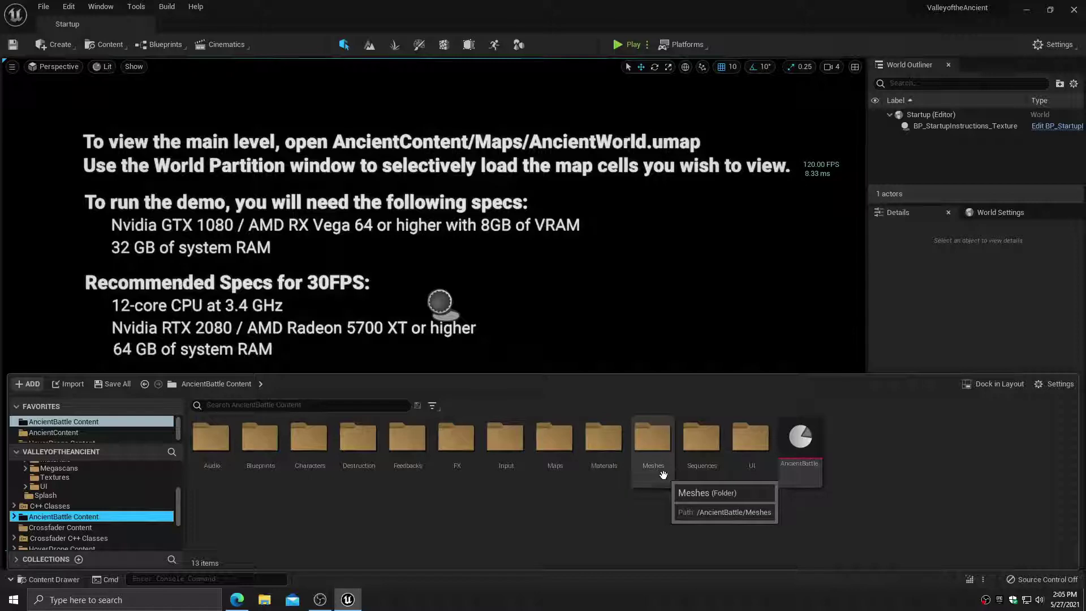
{"action": "double_click", "coordinate": [656, 447]}
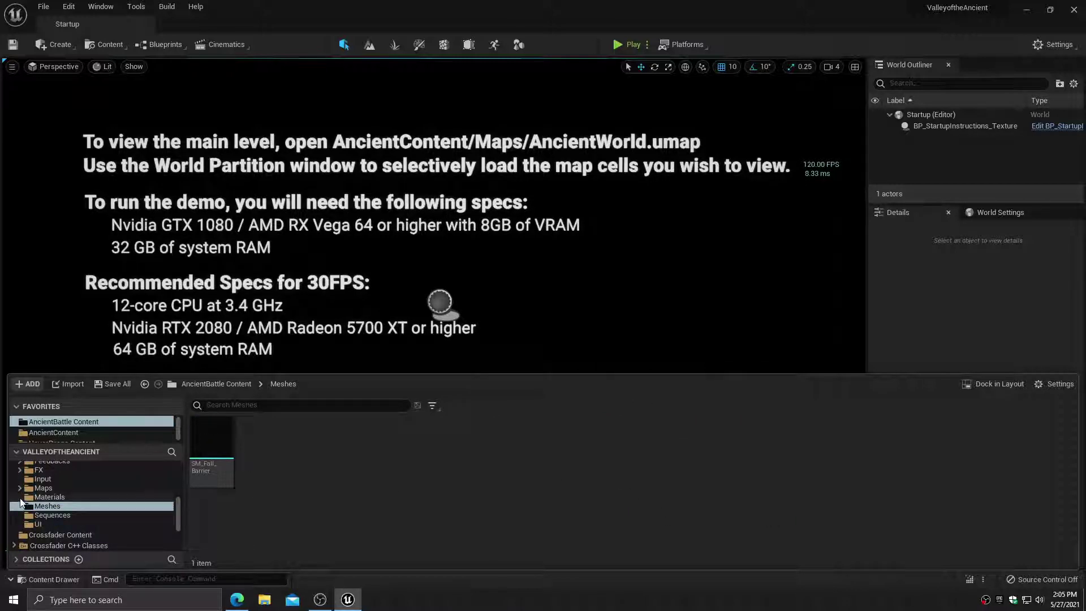
Filter the assets to Skeletal Mesh only and list those in the whole Content folder
{"action": "left_click", "coordinate": [433, 406]}
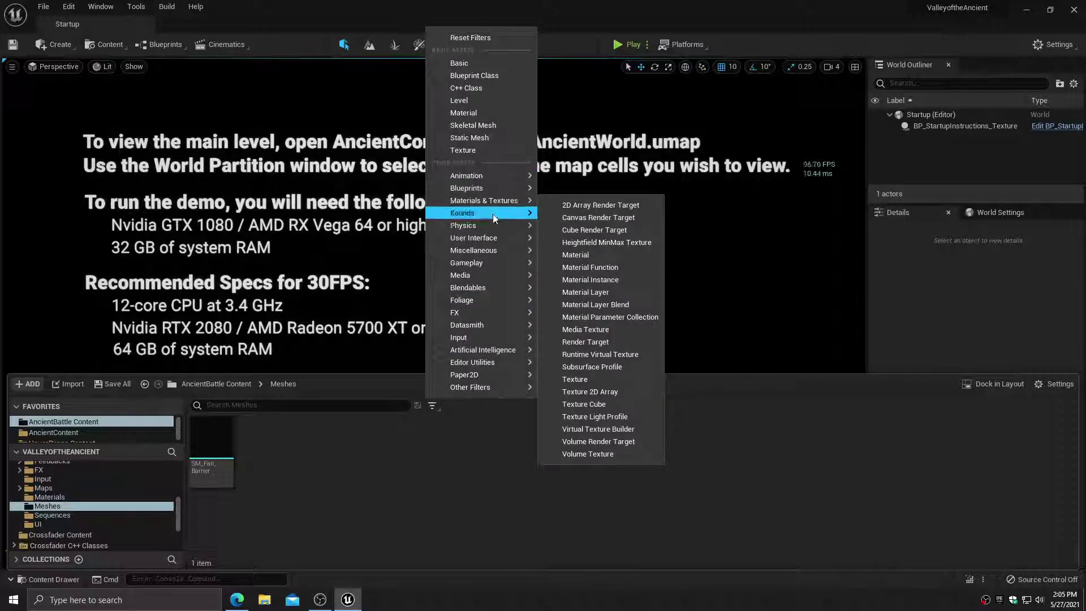
{"action": "mouse_move", "coordinate": [490, 229]}
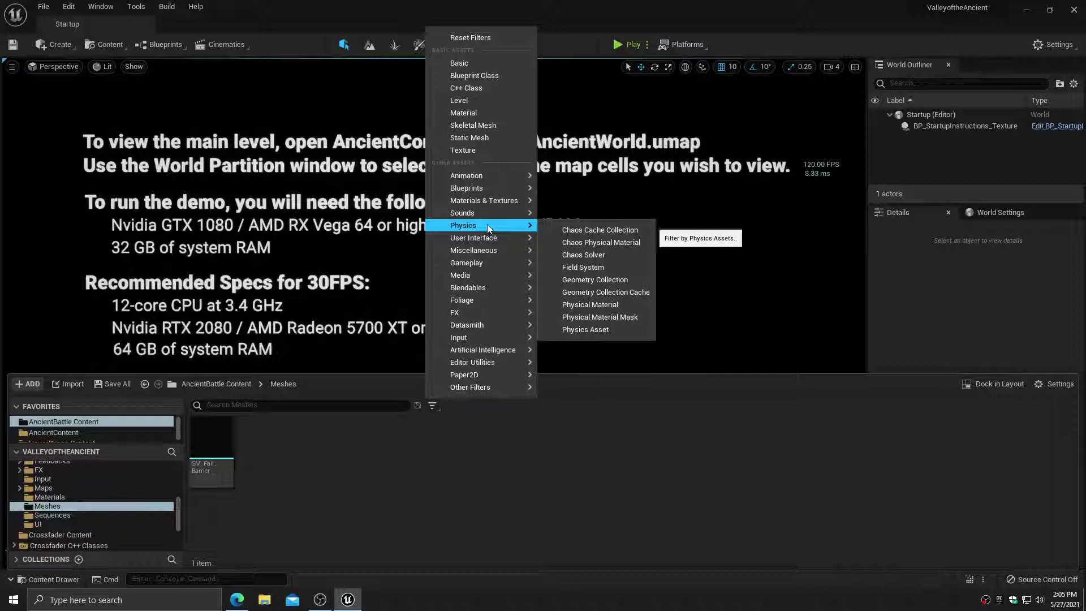
{"action": "left_click", "coordinate": [479, 125]}
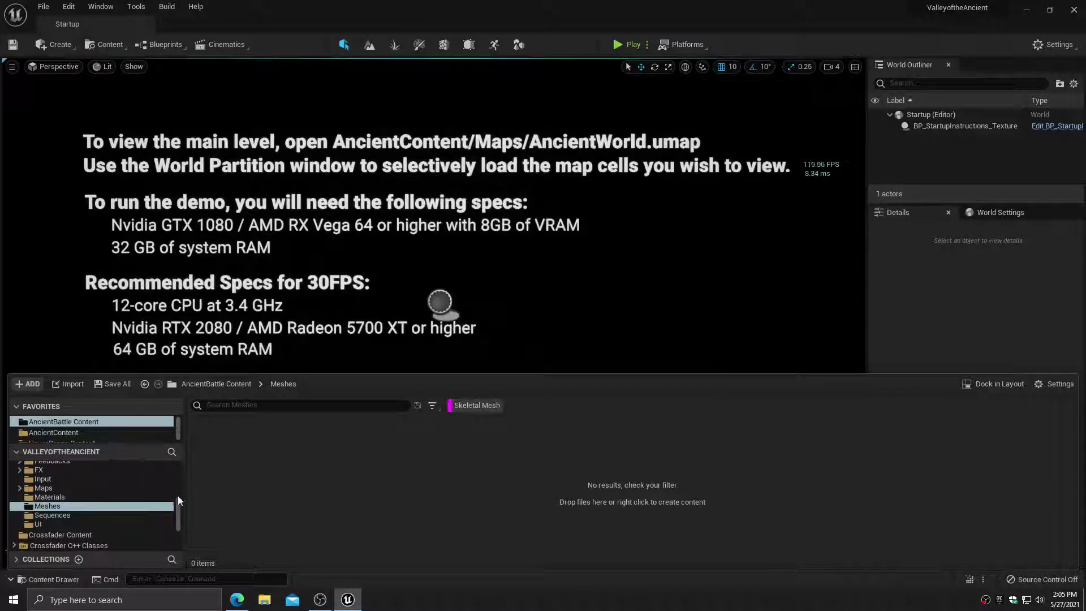
{"action": "scroll", "coordinate": [178, 497], "scroll_direction": "up", "scroll_amount": 5}
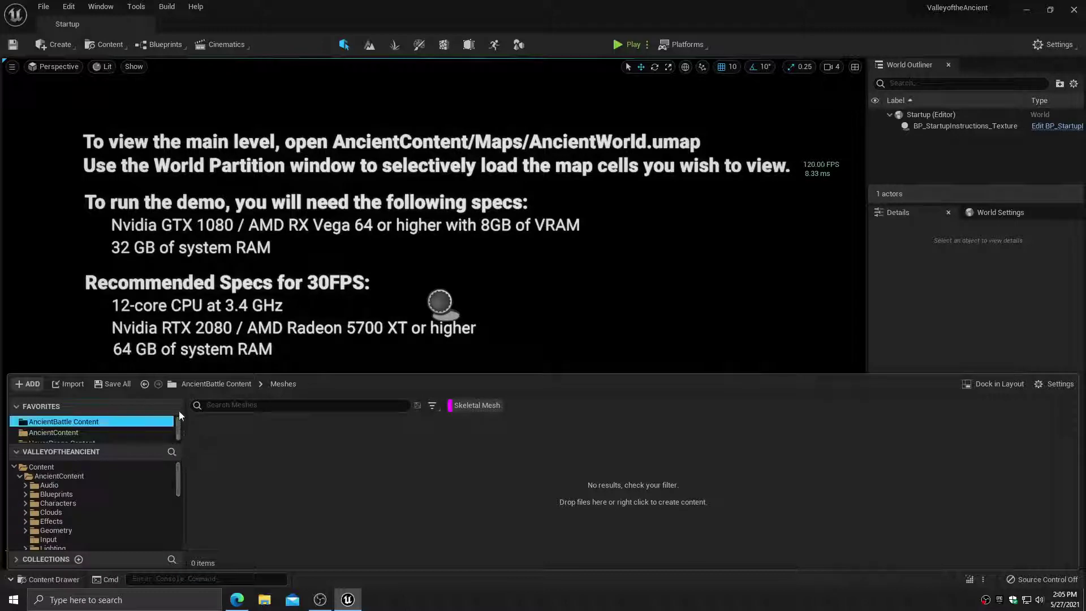
{"action": "left_click", "coordinate": [52, 420]}
{"action": "left_click", "coordinate": [45, 469]}
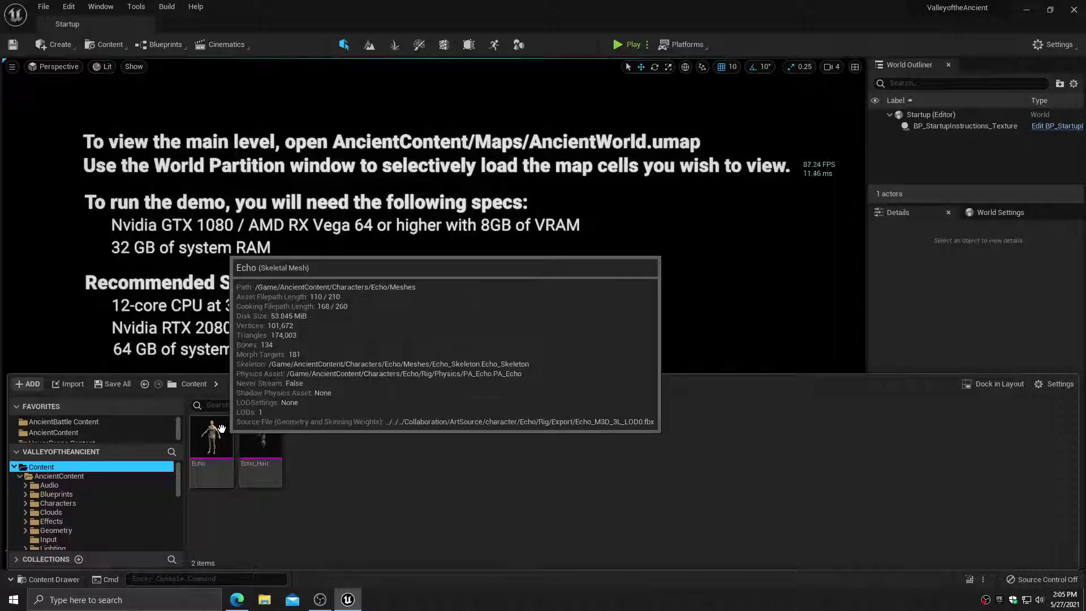
Open the Echo skeletal mesh and view the character up close in the preview
{"action": "double_click", "coordinate": [221, 428]}
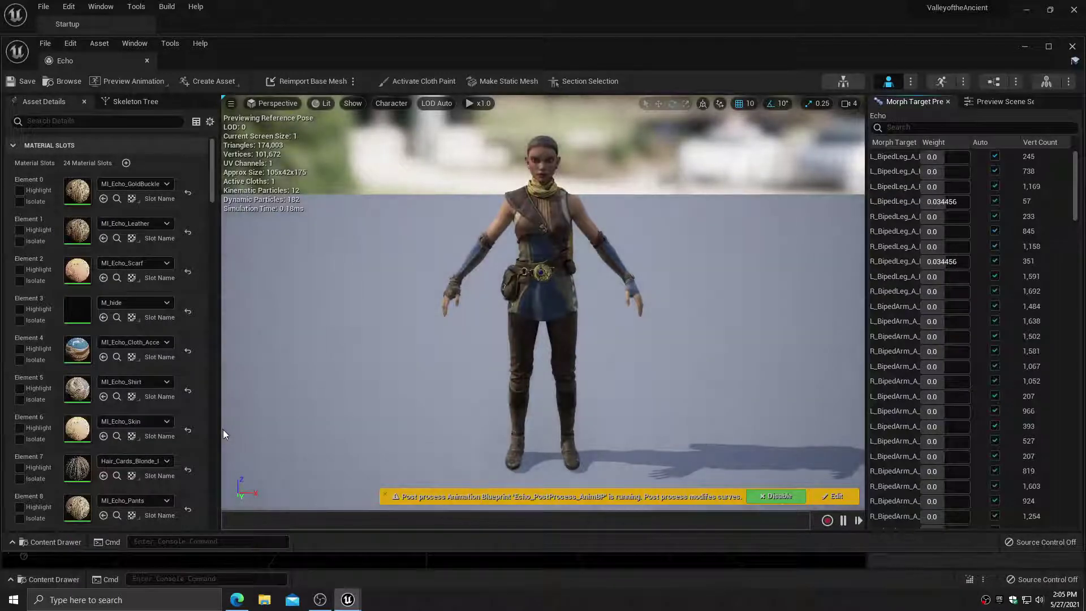
{"action": "right_click_drag", "start_coordinate": [223, 429], "coordinate": [223, 404]}
{"action": "key", "text": "w"}
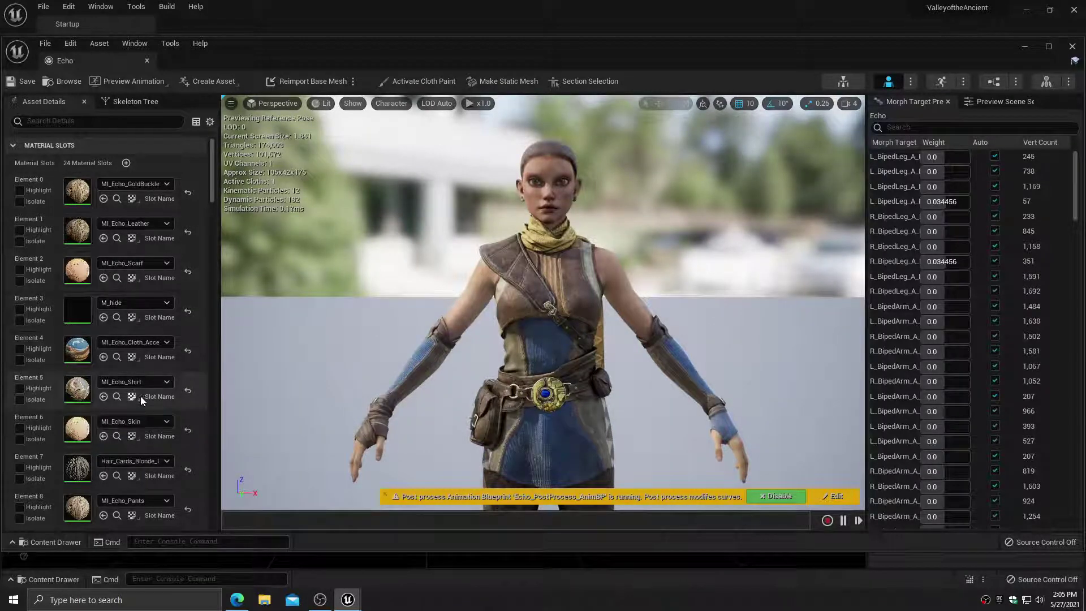
Examine the full list of Echo's material slots, from Element 0 down to Element 23
{"action": "scroll", "coordinate": [140, 396], "scroll_direction": "down", "scroll_amount": 2}
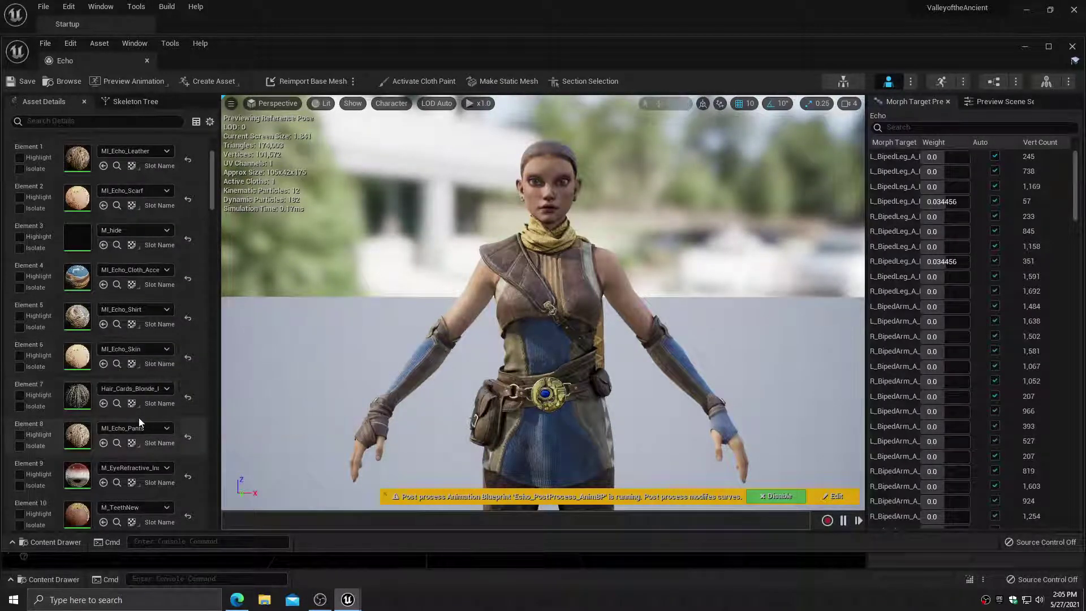
{"action": "scroll", "coordinate": [140, 423], "scroll_direction": "down", "scroll_amount": 9}
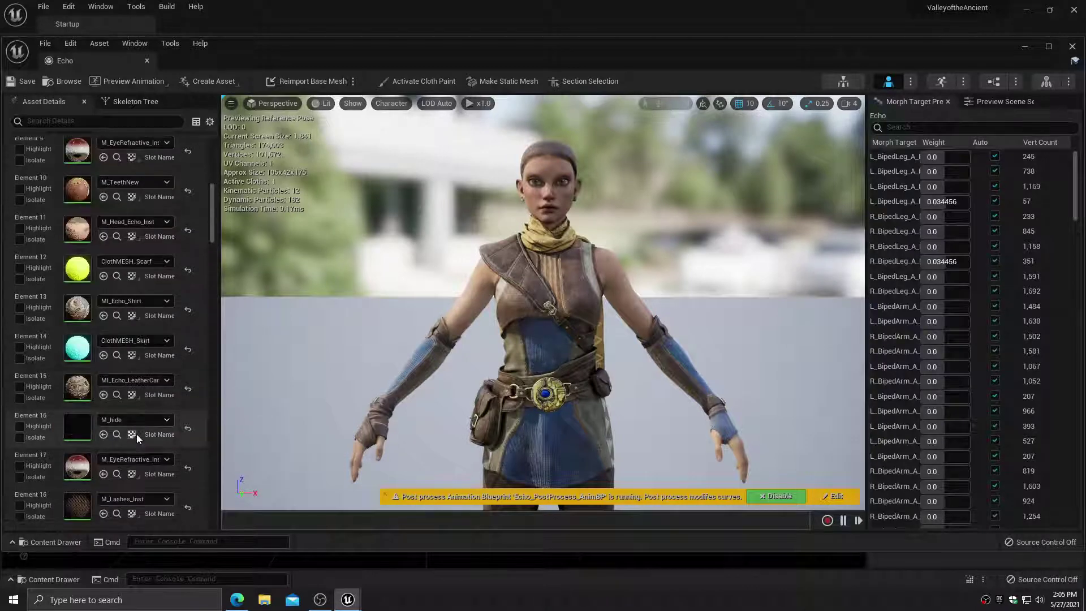
{"action": "scroll", "coordinate": [136, 436], "scroll_direction": "down", "scroll_amount": 8}
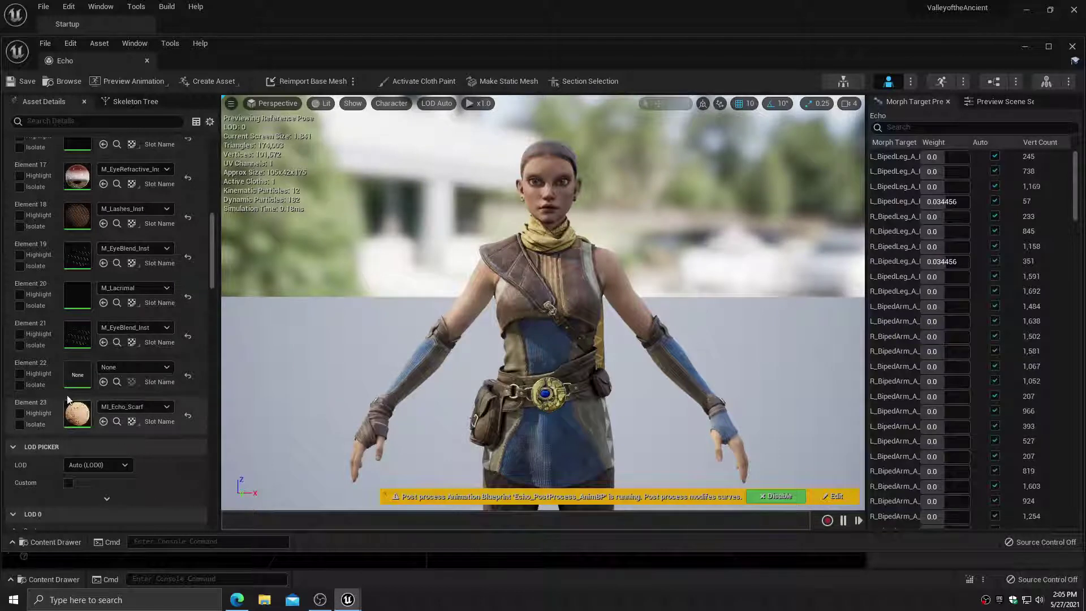
{"action": "scroll", "coordinate": [87, 348], "scroll_direction": "up", "scroll_amount": 10}
{"action": "scroll", "coordinate": [90, 331], "scroll_direction": "up", "scroll_amount": 8}
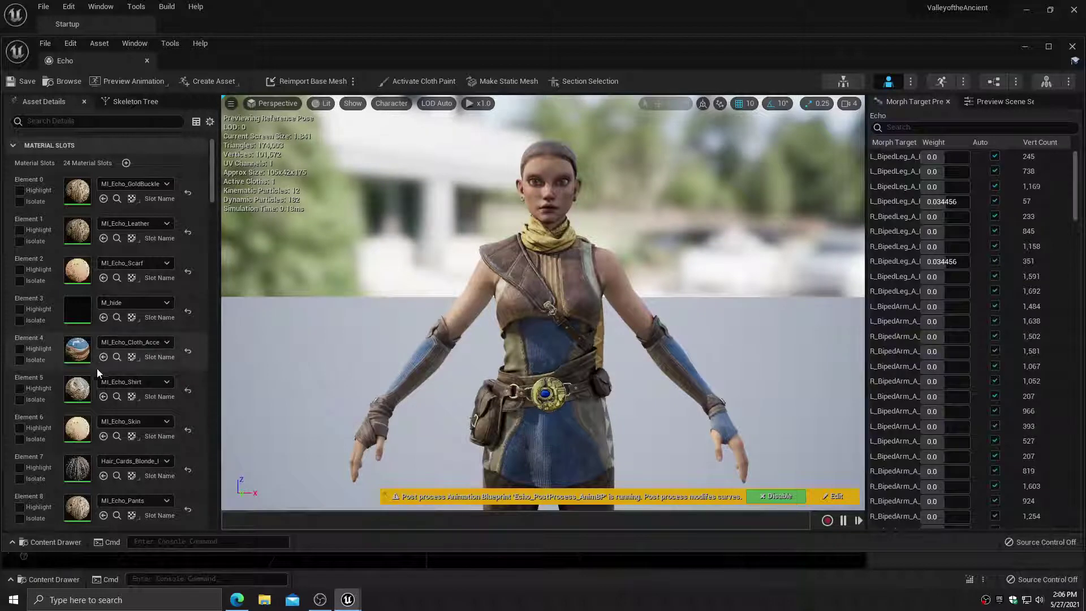
{"action": "scroll", "coordinate": [95, 371], "scroll_direction": "down", "scroll_amount": 5}
{"action": "scroll", "coordinate": [95, 416], "scroll_direction": "down", "scroll_amount": 5}
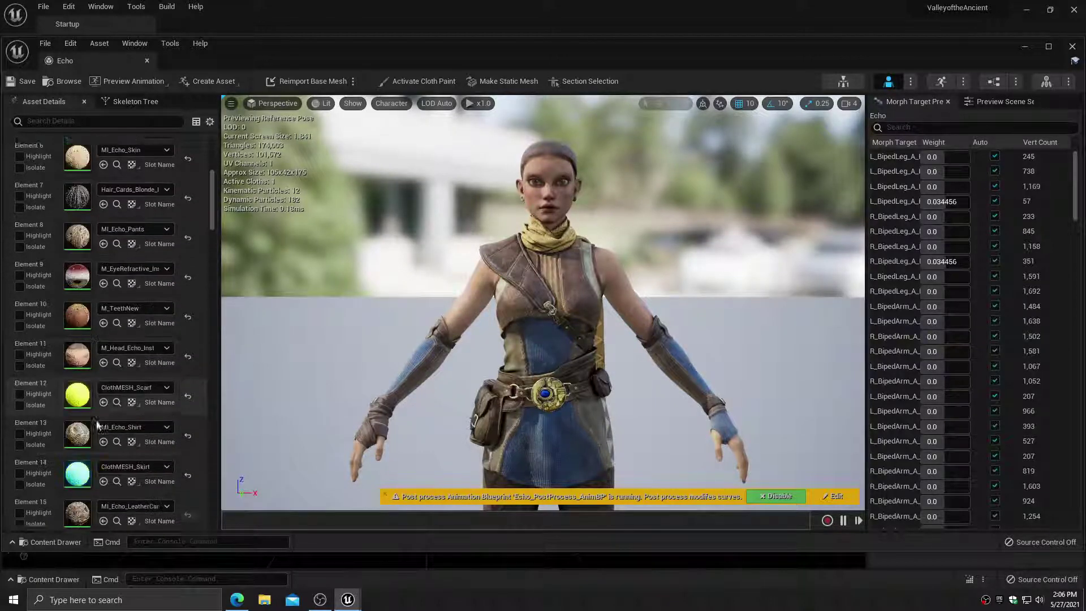
{"action": "scroll", "coordinate": [95, 425], "scroll_direction": "down", "scroll_amount": 5}
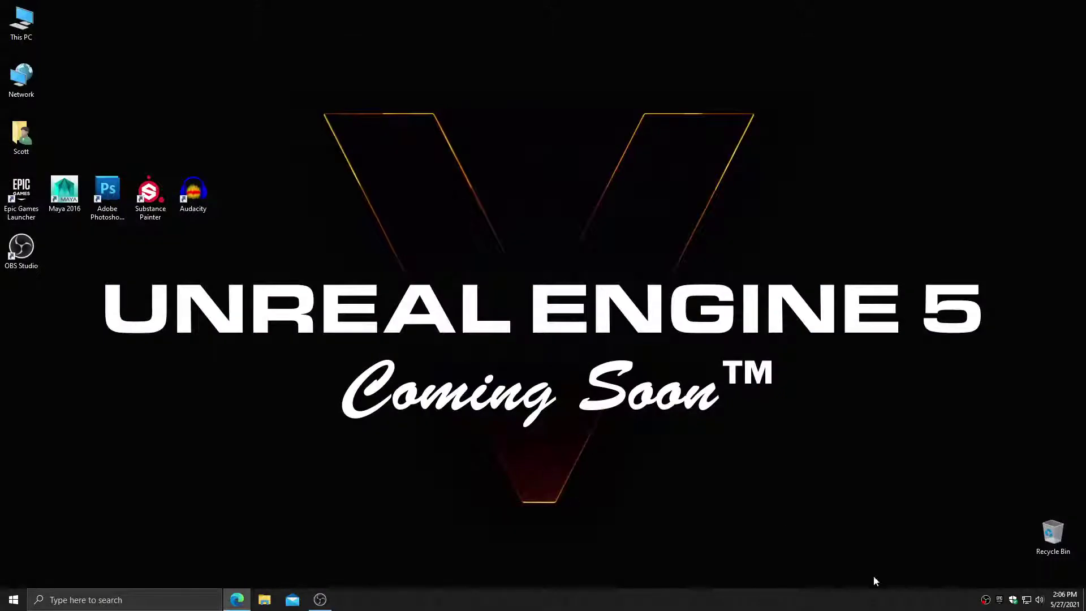
Switch to the Epic Games Launcher and launch Unreal Engine 5.0.0 Early Access from the library
{"action": "left_click", "coordinate": [1000, 599]}
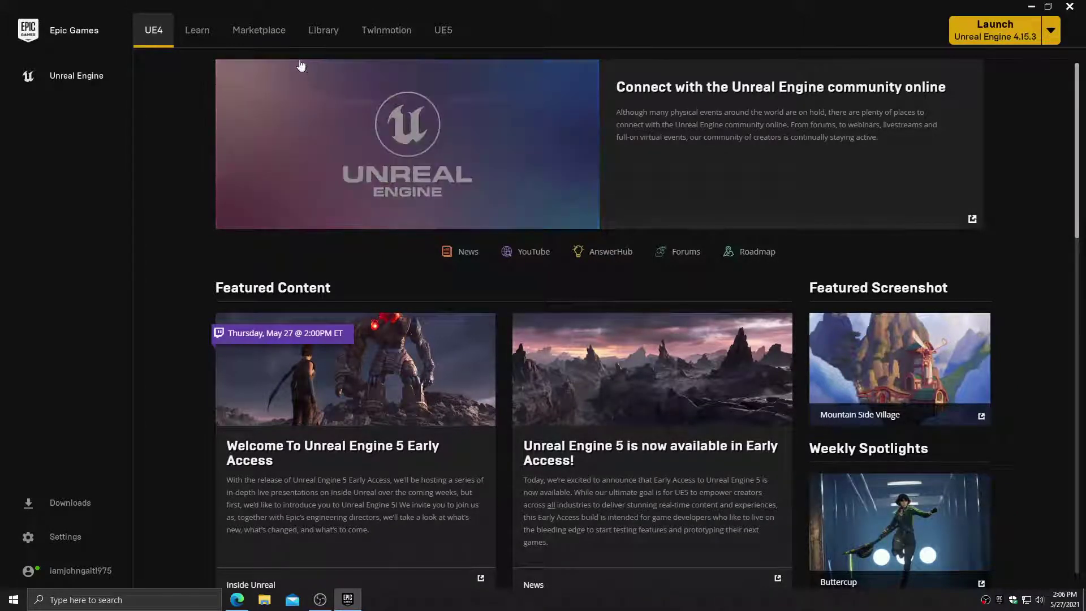
{"action": "left_click", "coordinate": [324, 35]}
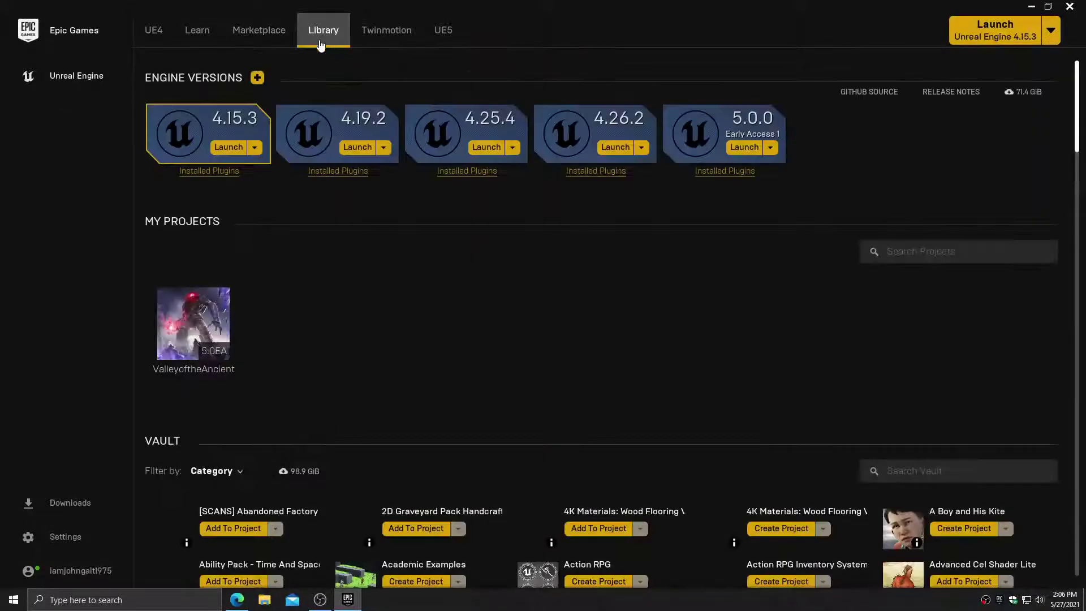
{"action": "left_click", "coordinate": [737, 149]}
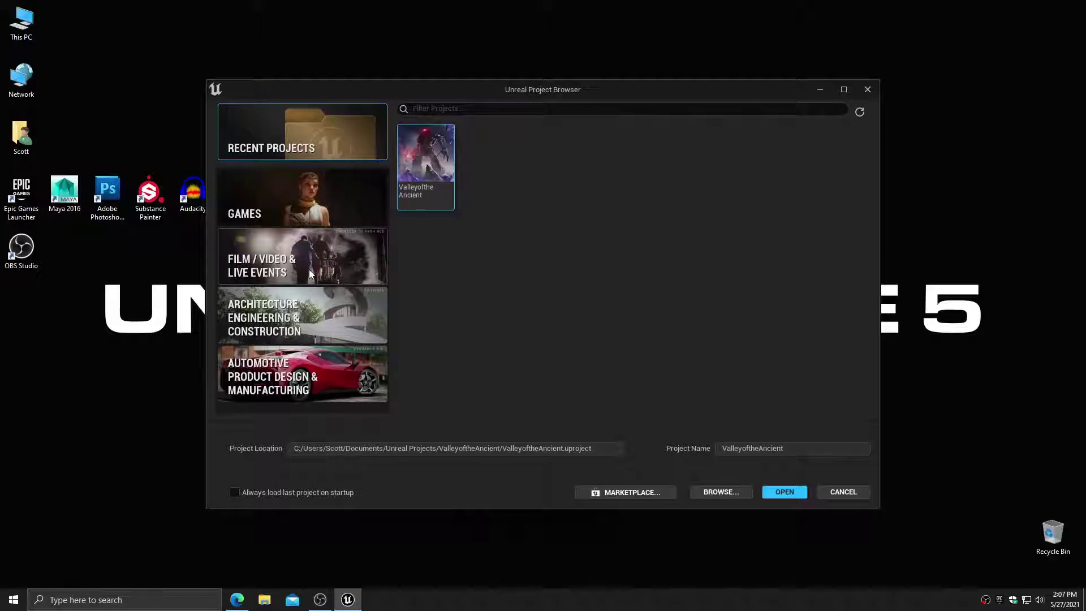
Look through the project templates for automotive design, architecture, and film and live events
{"action": "left_click", "coordinate": [307, 376]}
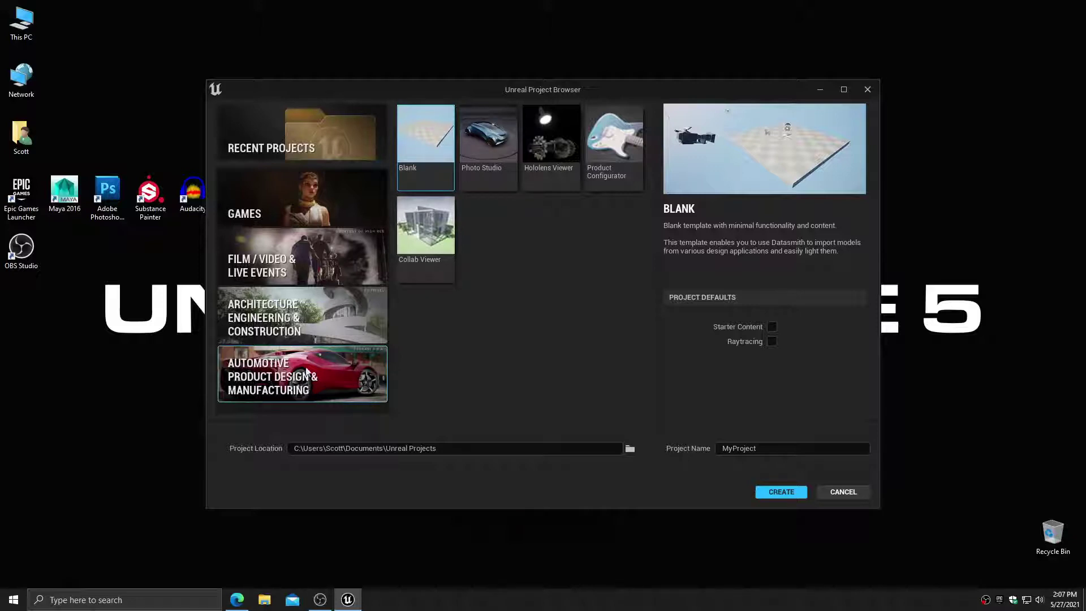
{"action": "left_click", "coordinate": [308, 317]}
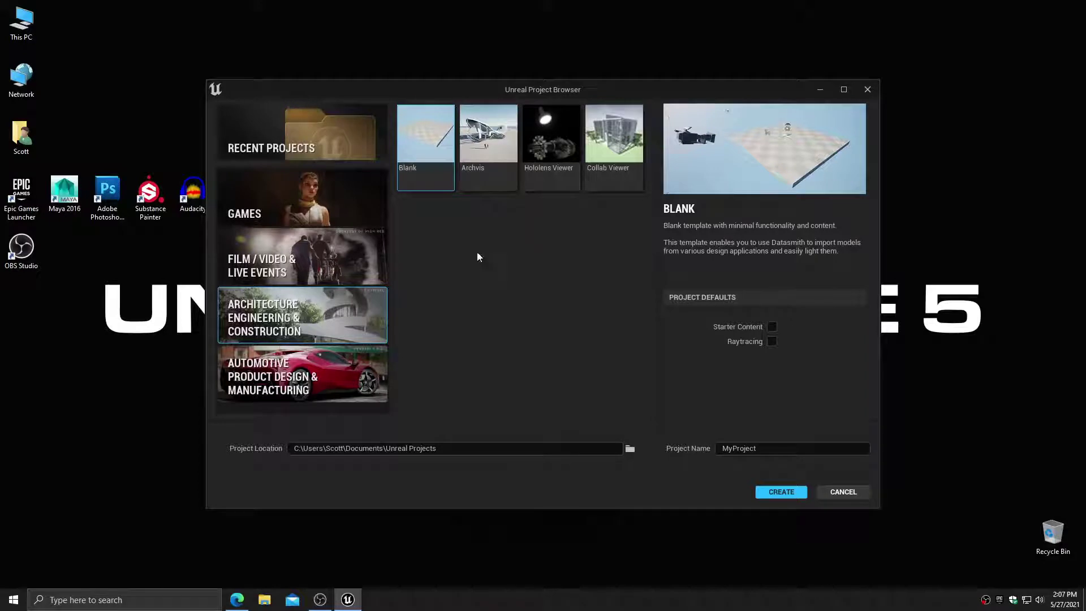
{"action": "left_click", "coordinate": [308, 262]}
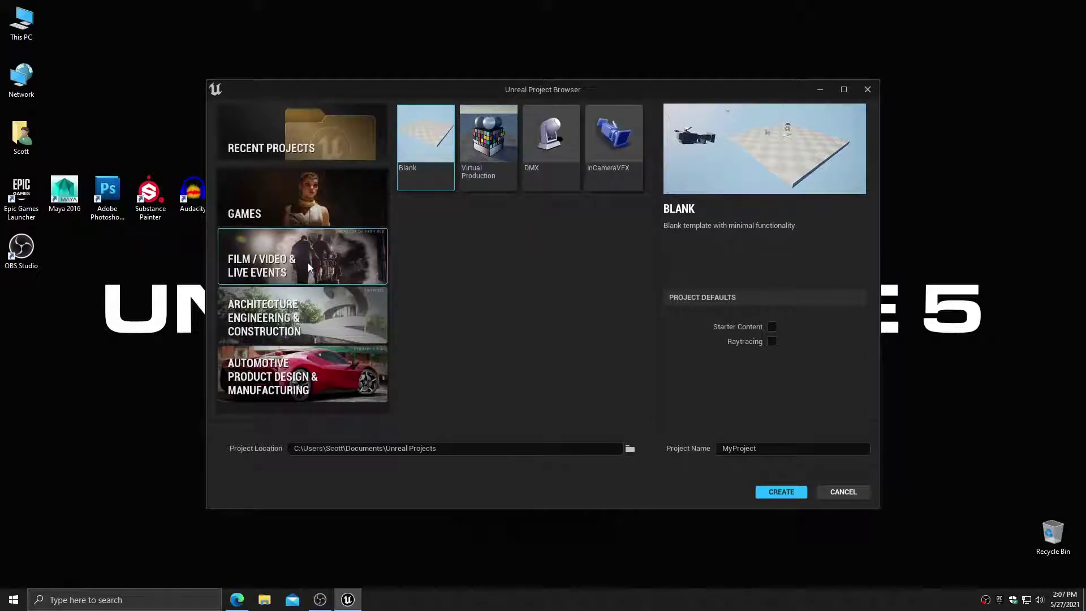
Preview the Third Person, First Person and Puzzle game templates and create the Blueprint project MyProject from Third Person
{"action": "left_click", "coordinate": [296, 209]}
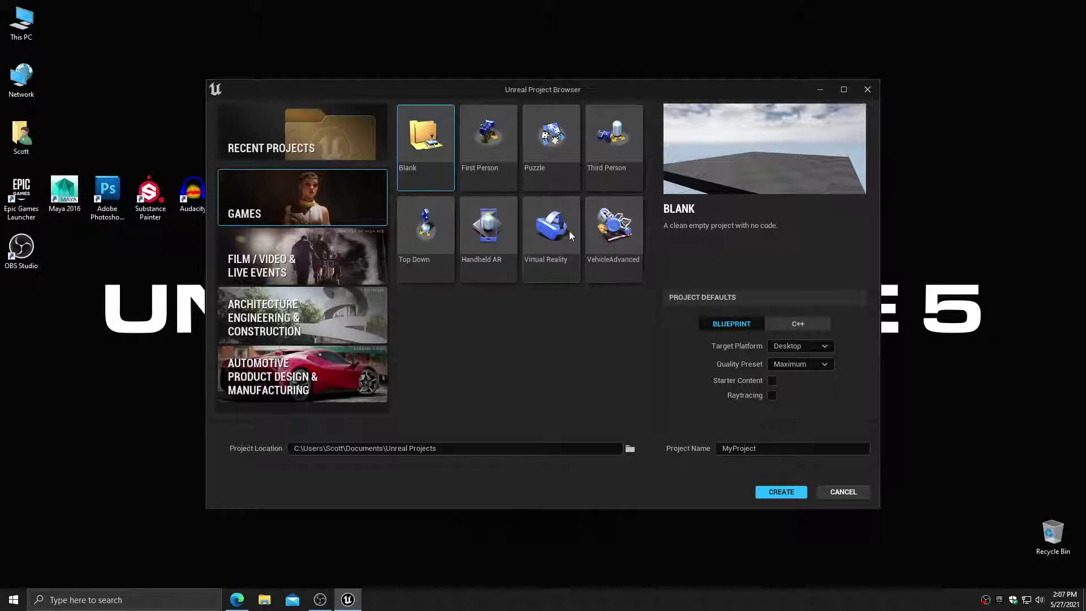
{"action": "left_click", "coordinate": [622, 138]}
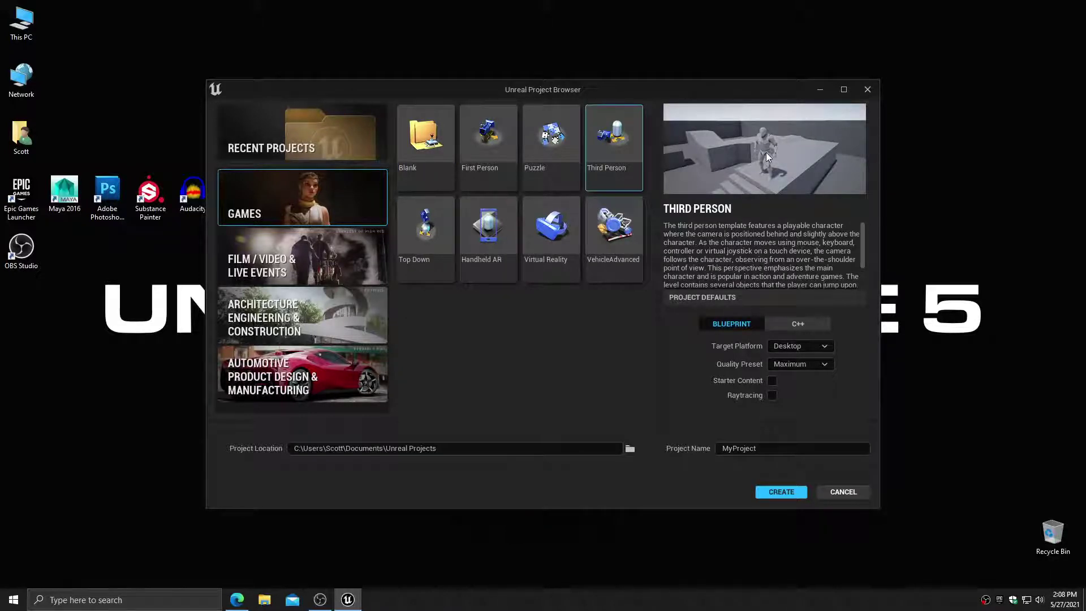
{"action": "left_click", "coordinate": [474, 137]}
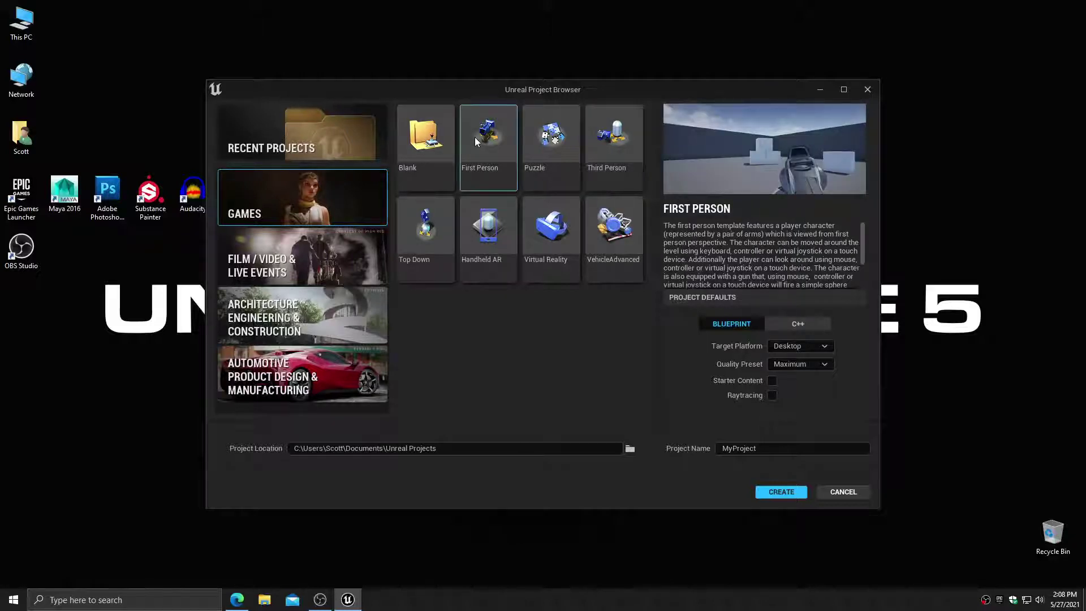
{"action": "left_click", "coordinate": [562, 151]}
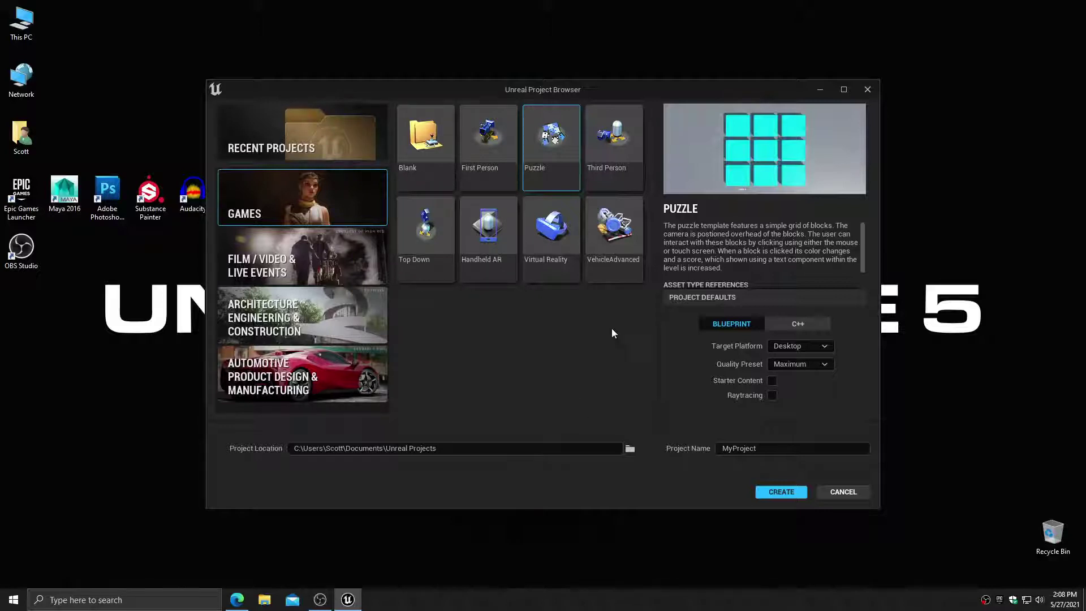
{"action": "left_click", "coordinate": [603, 139]}
{"action": "left_click", "coordinate": [783, 491]}
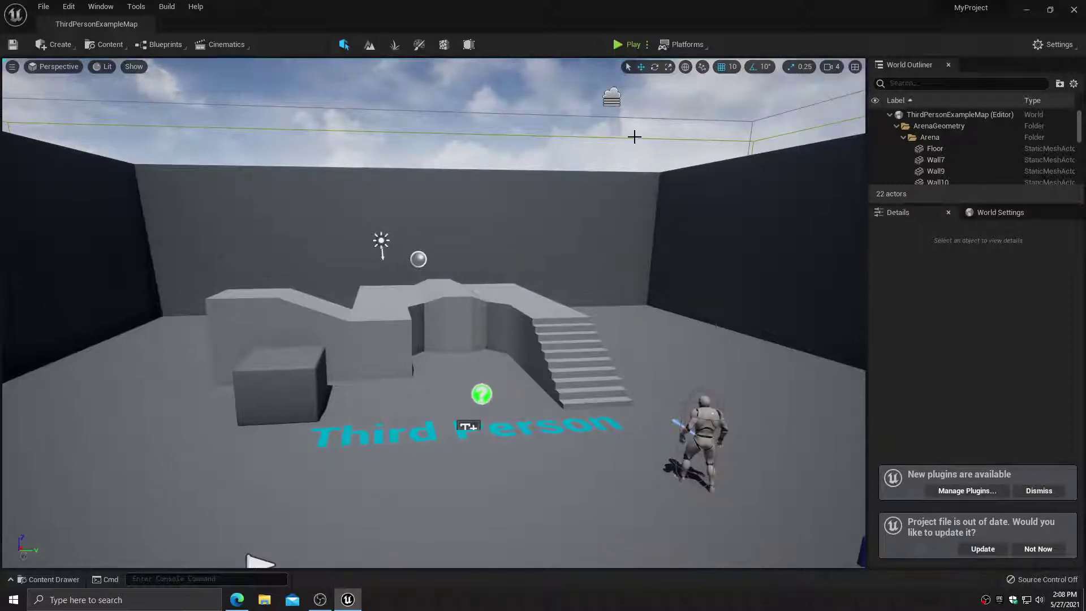
Play the third-person level, running and jumping the mannequin over the stairs and around the arena, and end the session
{"action": "left_click", "coordinate": [628, 44]}
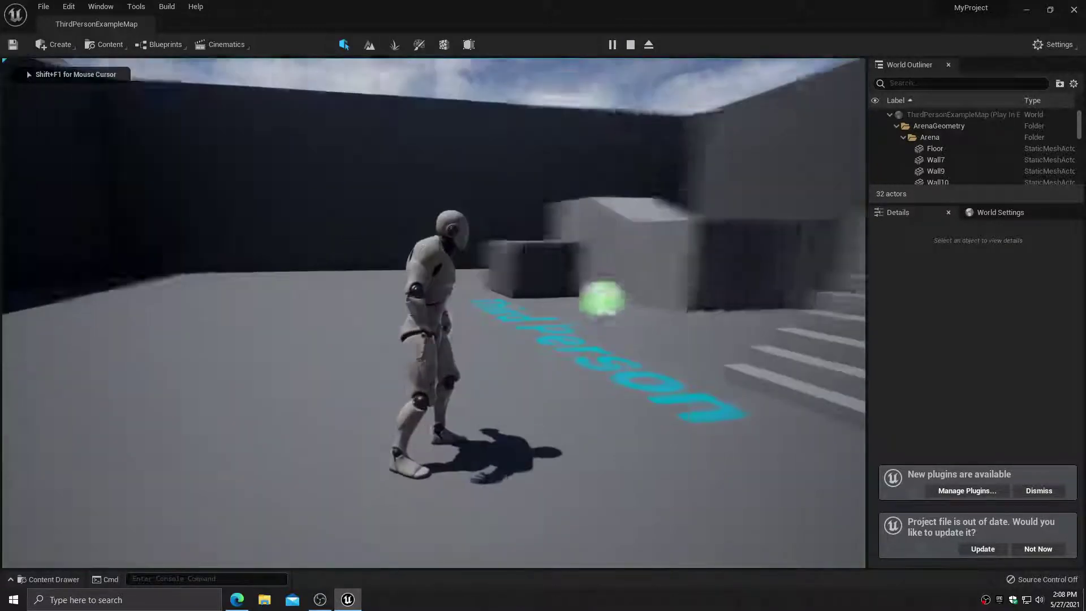
{"action": "key", "text": "w"}
{"action": "key", "text": "space"}
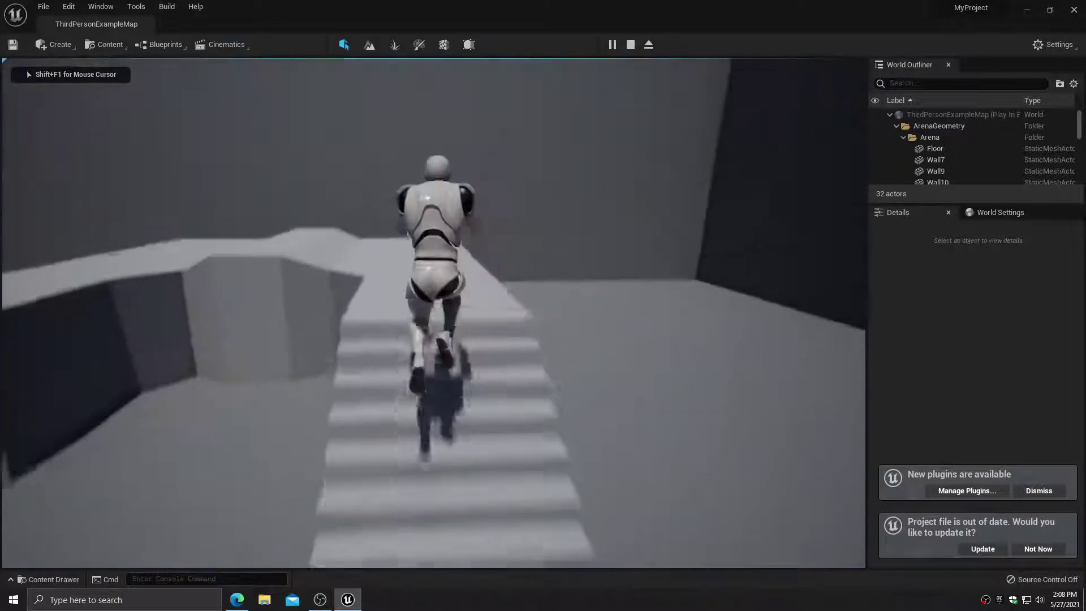
{"action": "key", "text": "w"}
{"action": "key", "text": "space"}
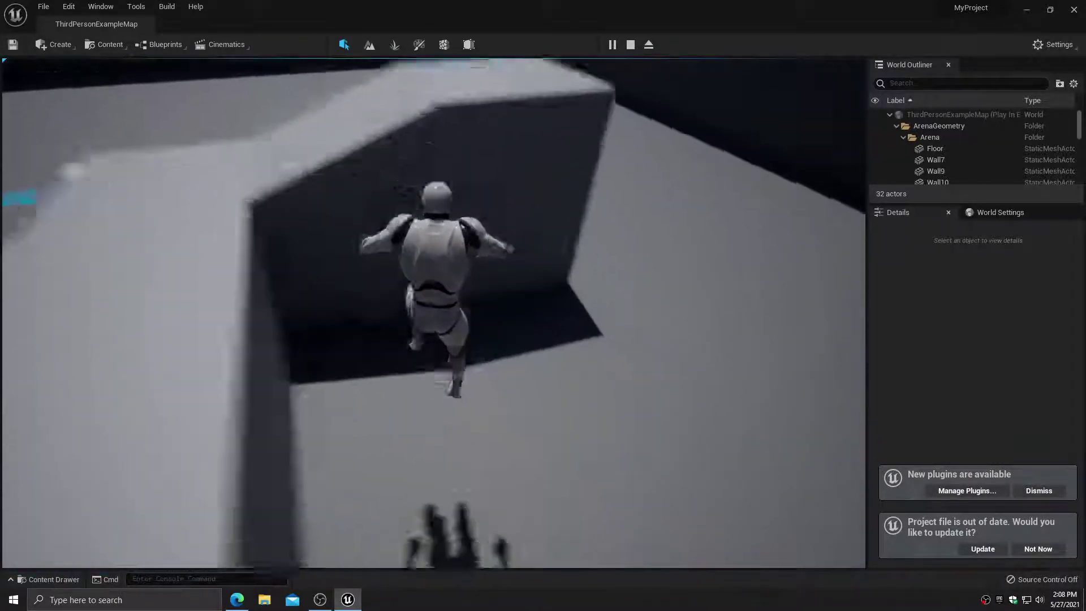
{"action": "key", "text": "w"}
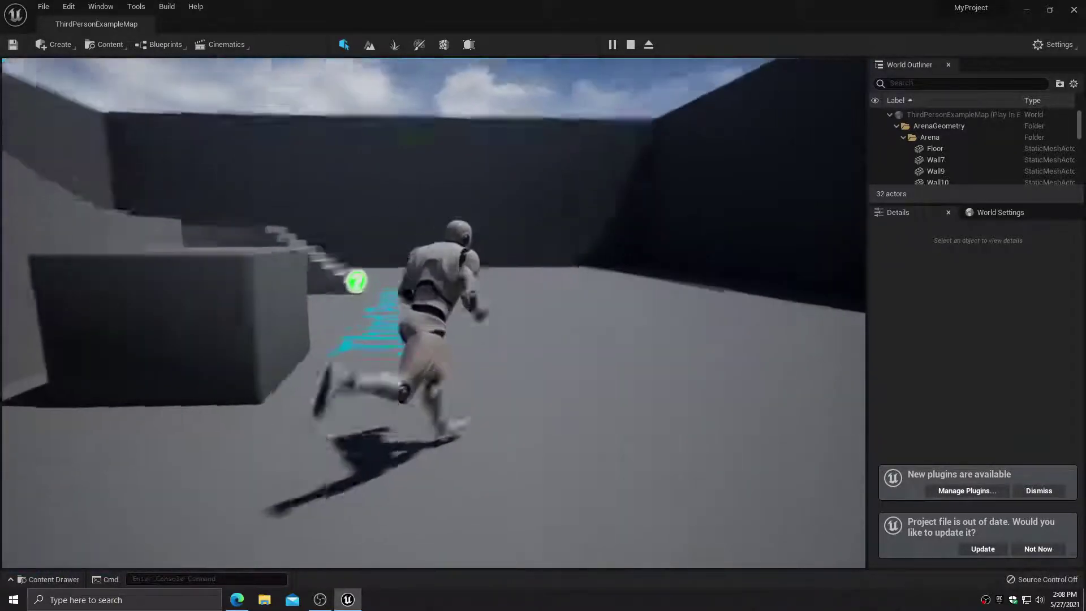
{"action": "key", "text": "d"}
{"action": "key", "text": "s"}
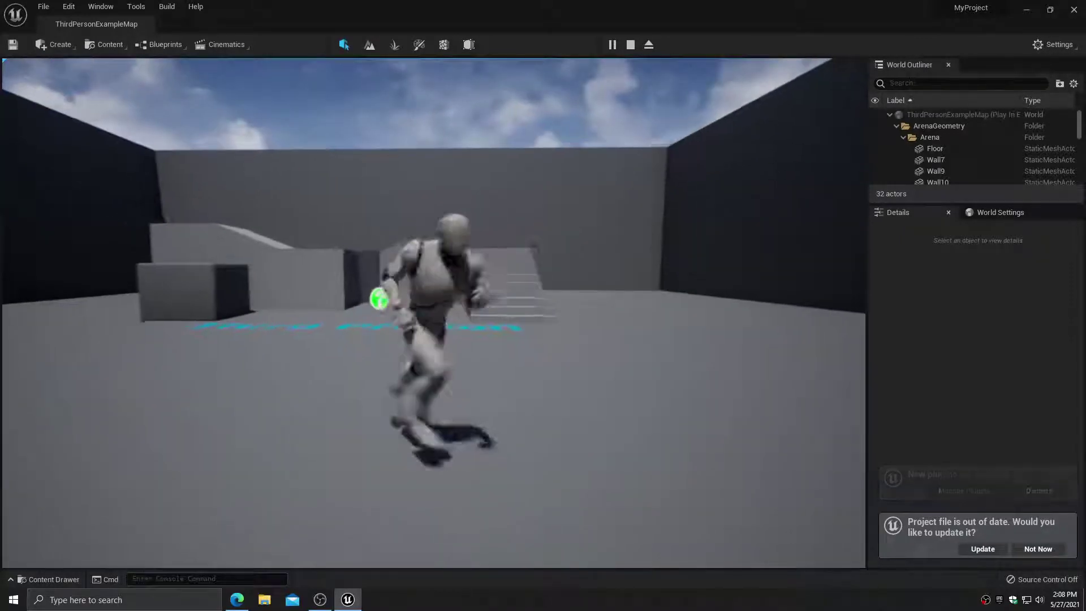
{"action": "key", "text": "w"}
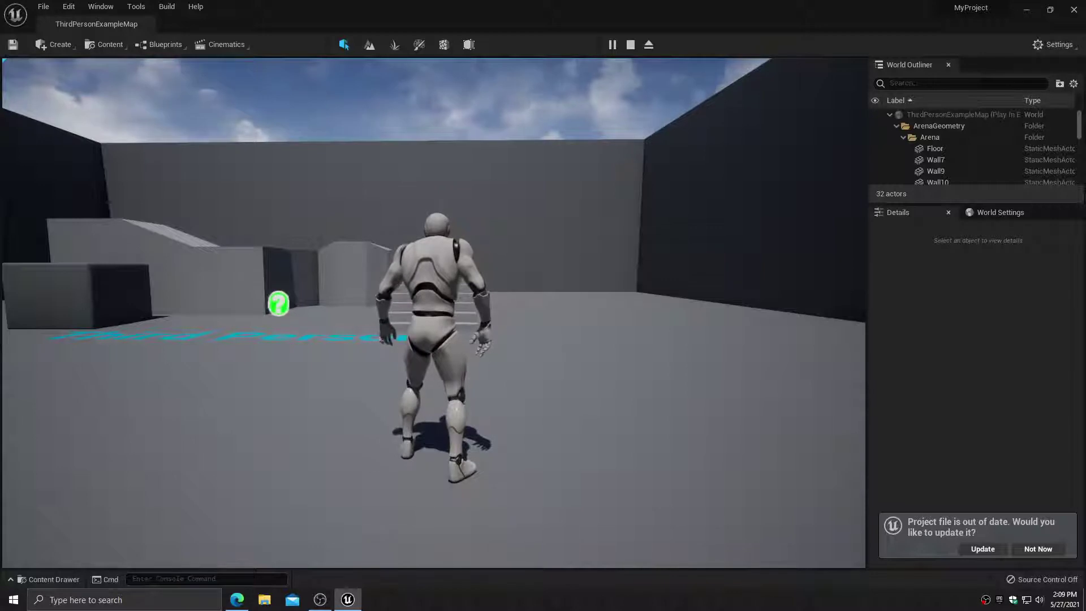
{"action": "key", "text": "Escape"}
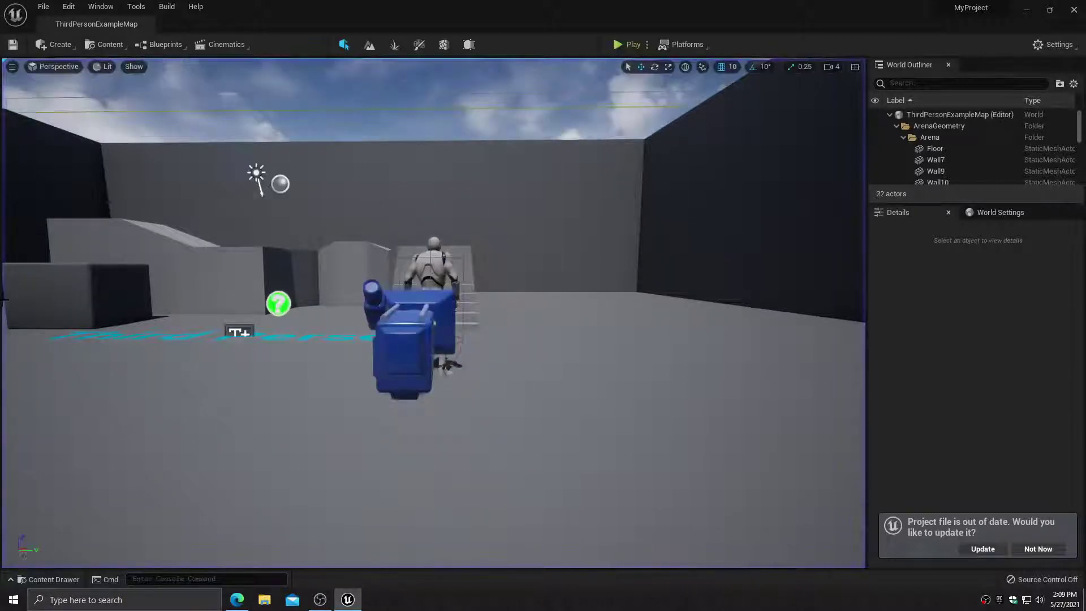
Look into the ThirdPerson and Mannequin content folders, and update the out-of-date project file
{"action": "left_click", "coordinate": [34, 580]}
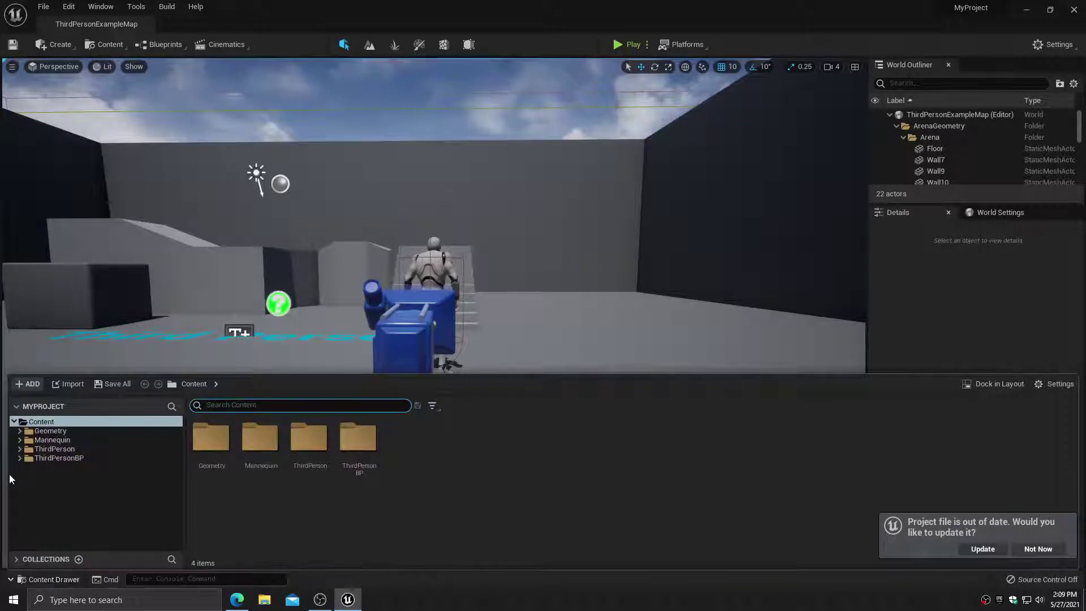
{"action": "left_click", "coordinate": [20, 463]}
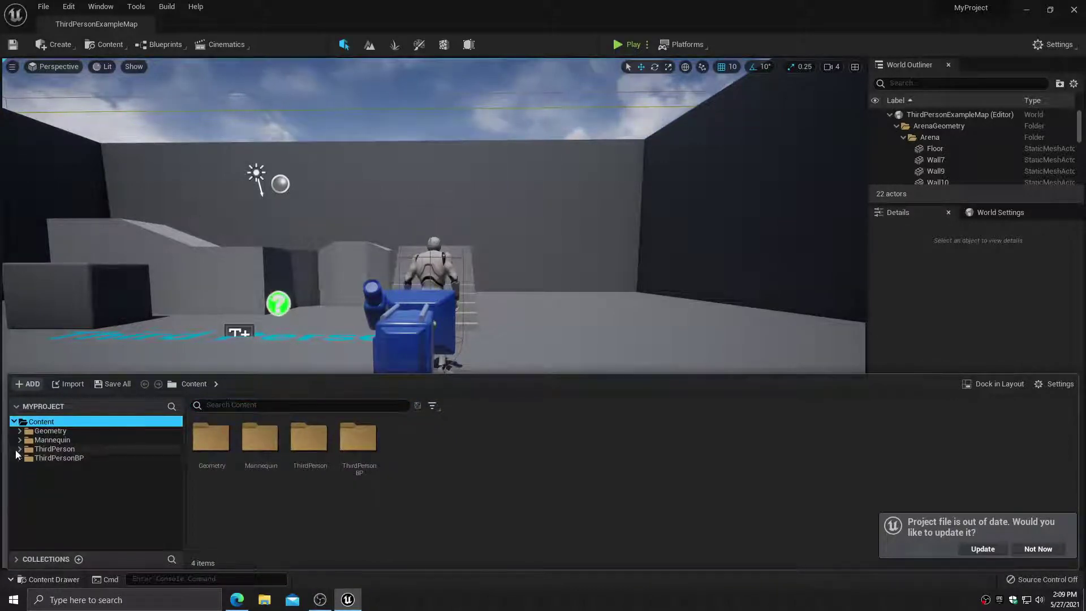
{"action": "left_click", "coordinate": [19, 449]}
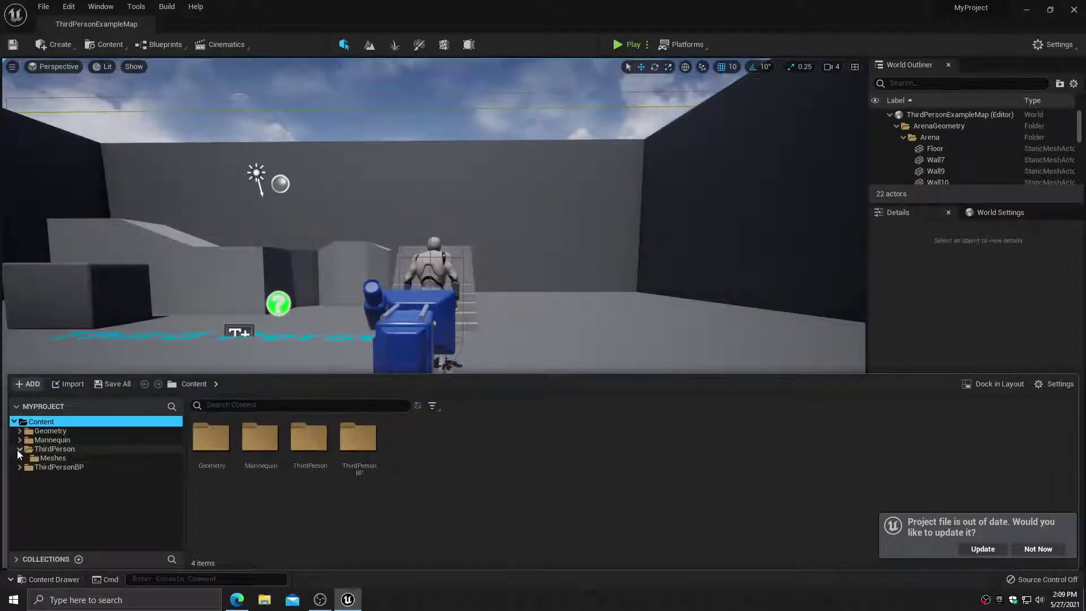
{"action": "left_click", "coordinate": [19, 449]}
{"action": "left_click", "coordinate": [20, 440]}
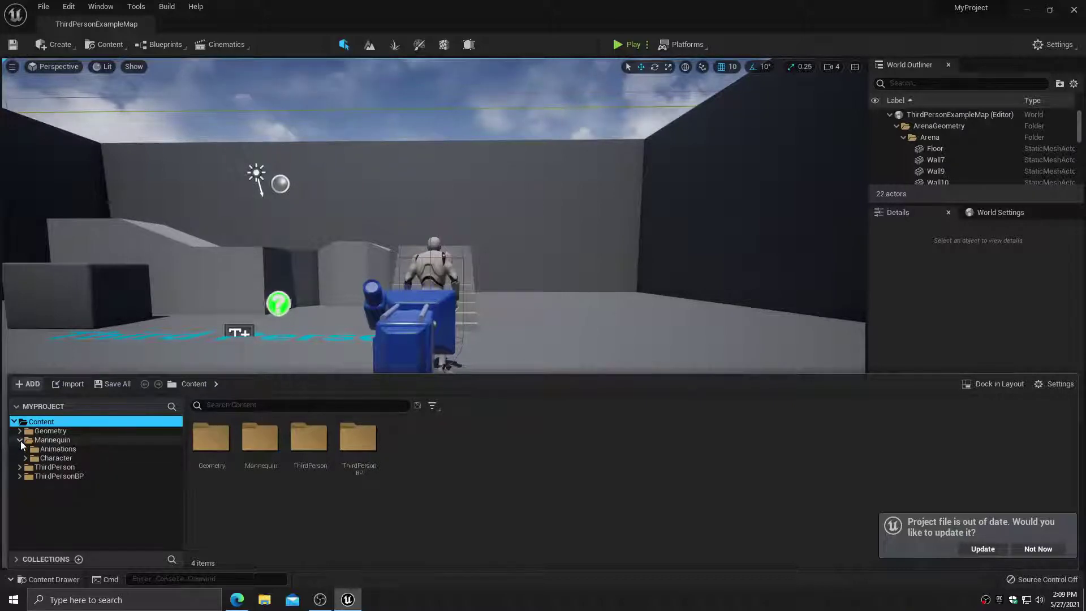
{"action": "left_click", "coordinate": [20, 440]}
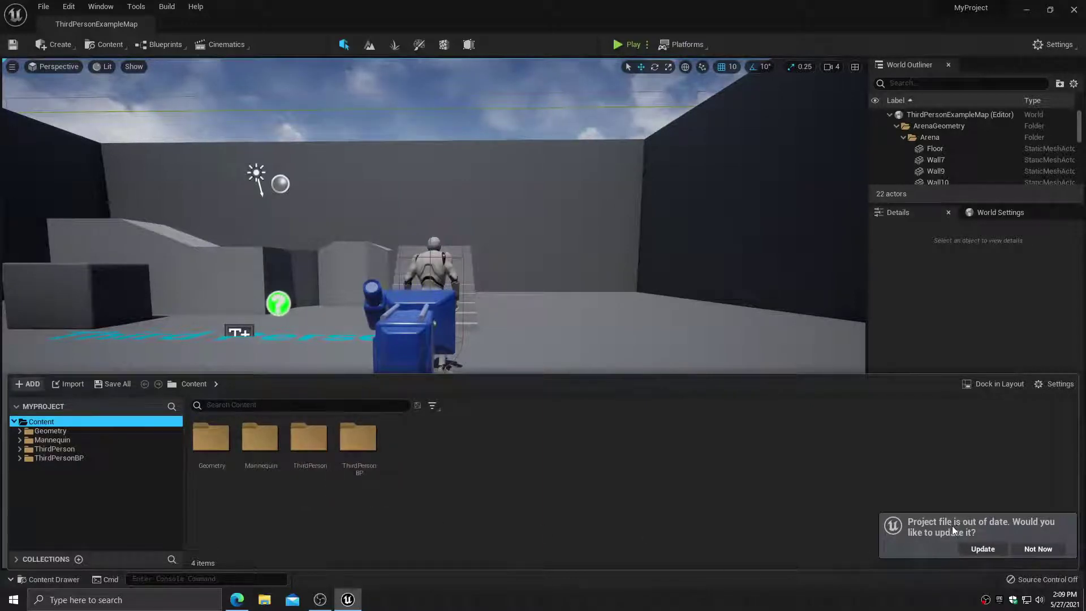
{"action": "left_click", "coordinate": [984, 548]}
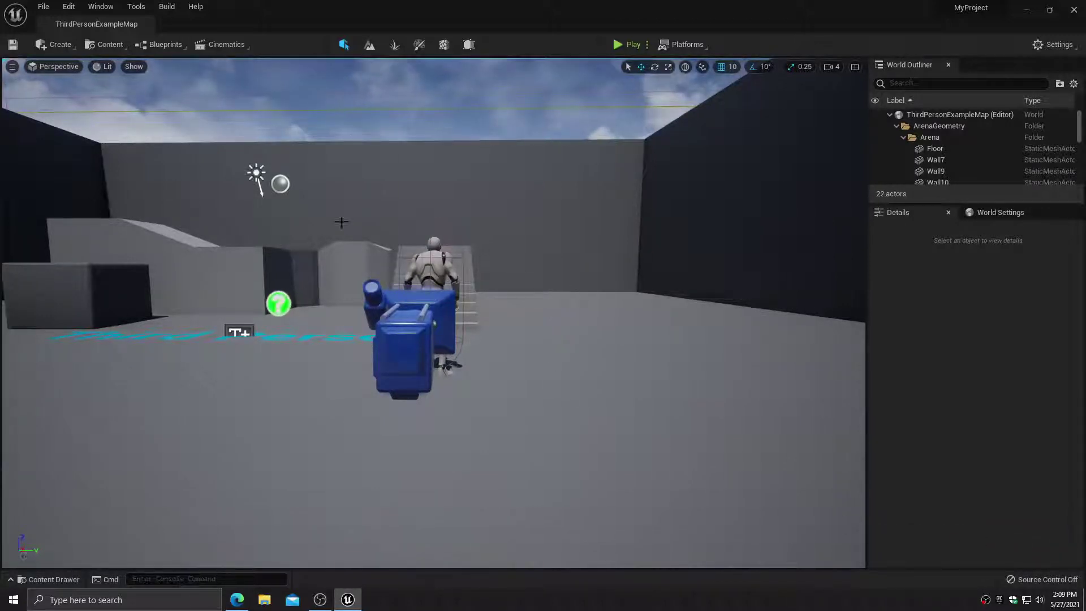
Look through the editor's commands for projects, editing, tools, platforms and level building
{"action": "left_click", "coordinate": [45, 7]}
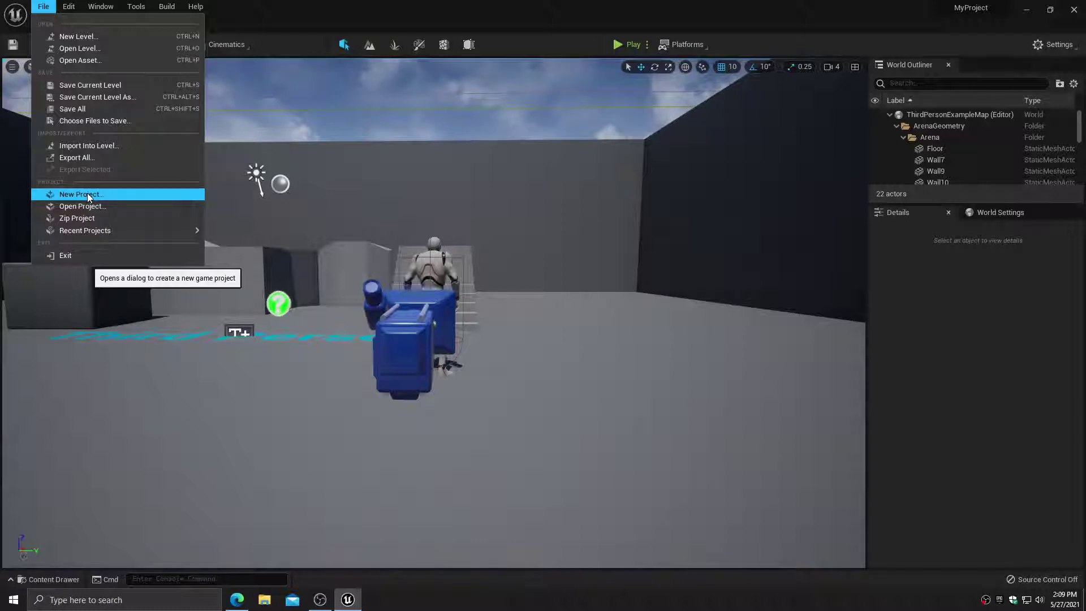
{"action": "mouse_move", "coordinate": [83, 231]}
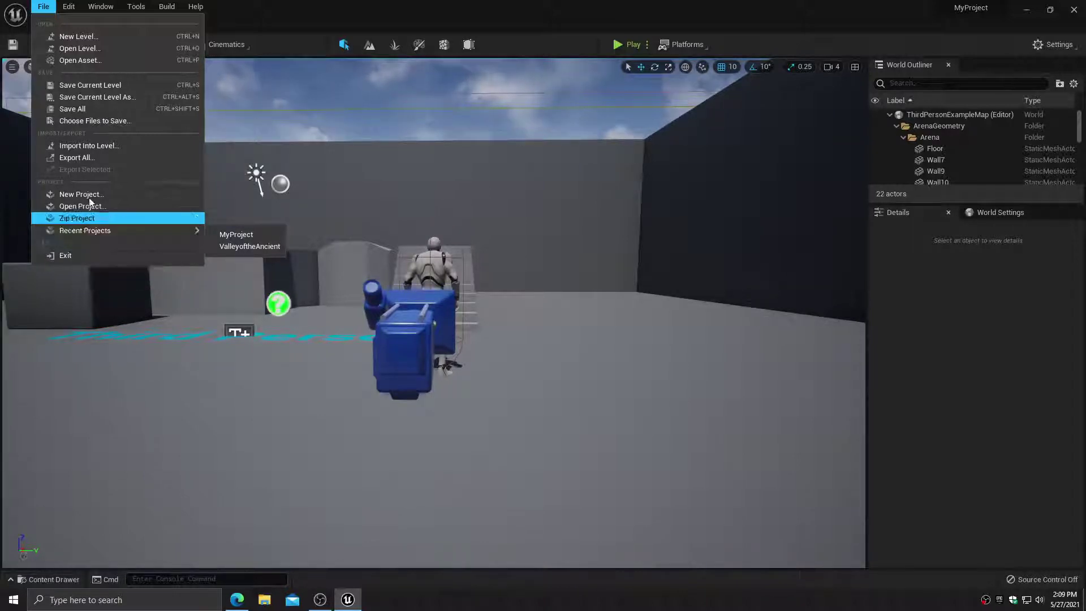
{"action": "left_click", "coordinate": [170, 11]}
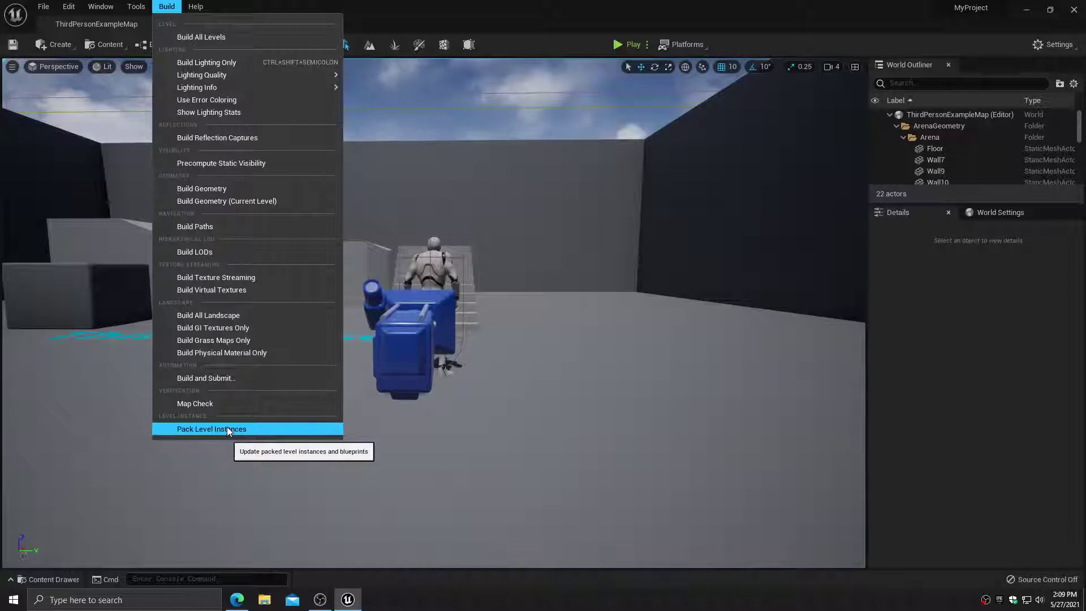
{"action": "mouse_move", "coordinate": [45, 6]}
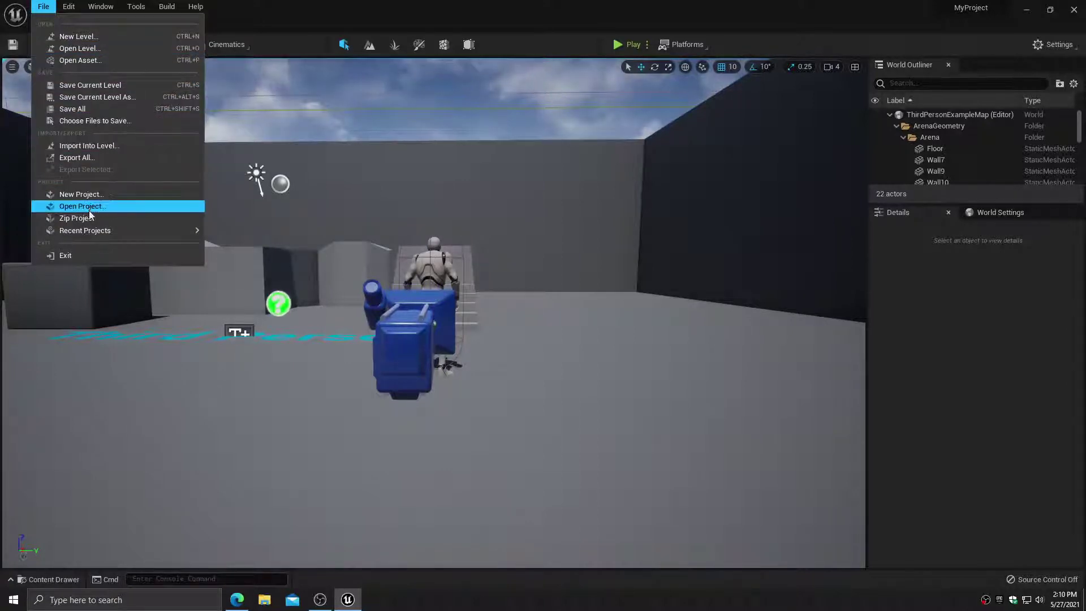
{"action": "left_click", "coordinate": [69, 7]}
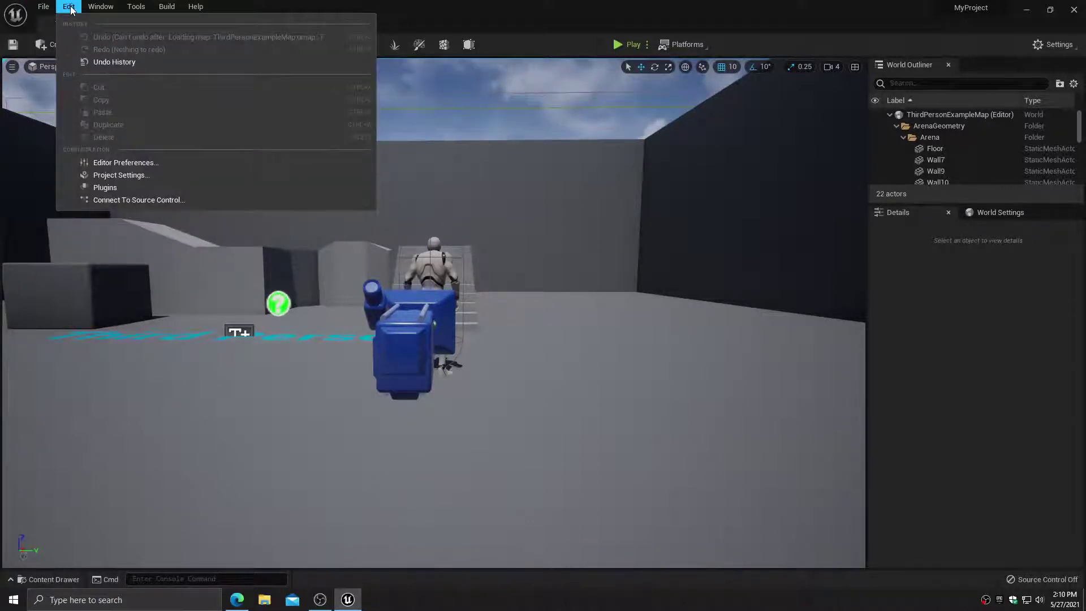
{"action": "mouse_move", "coordinate": [101, 8]}
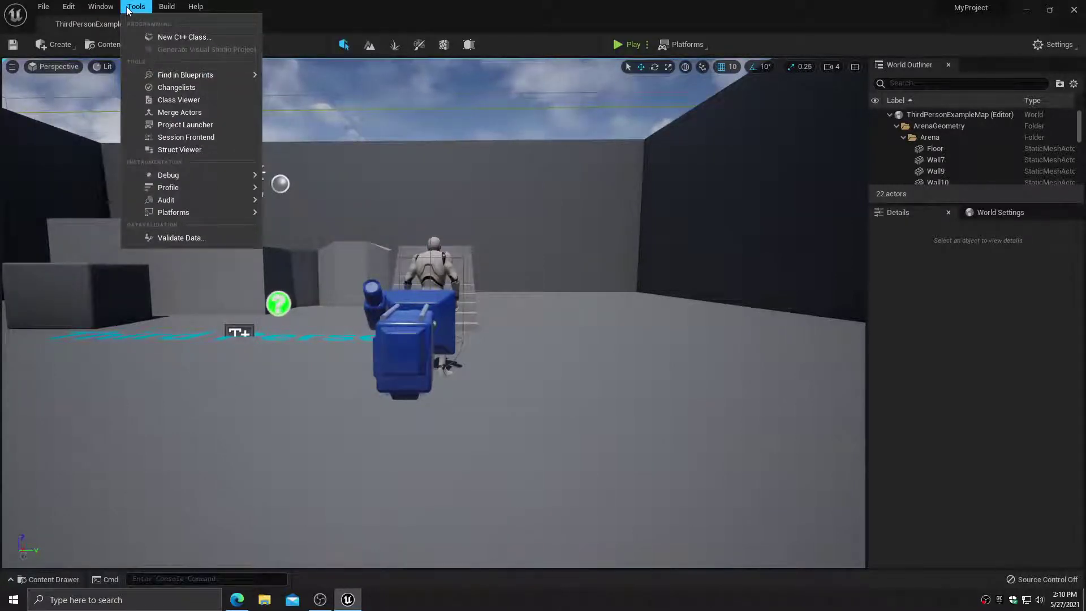
{"action": "mouse_move", "coordinate": [205, 210]}
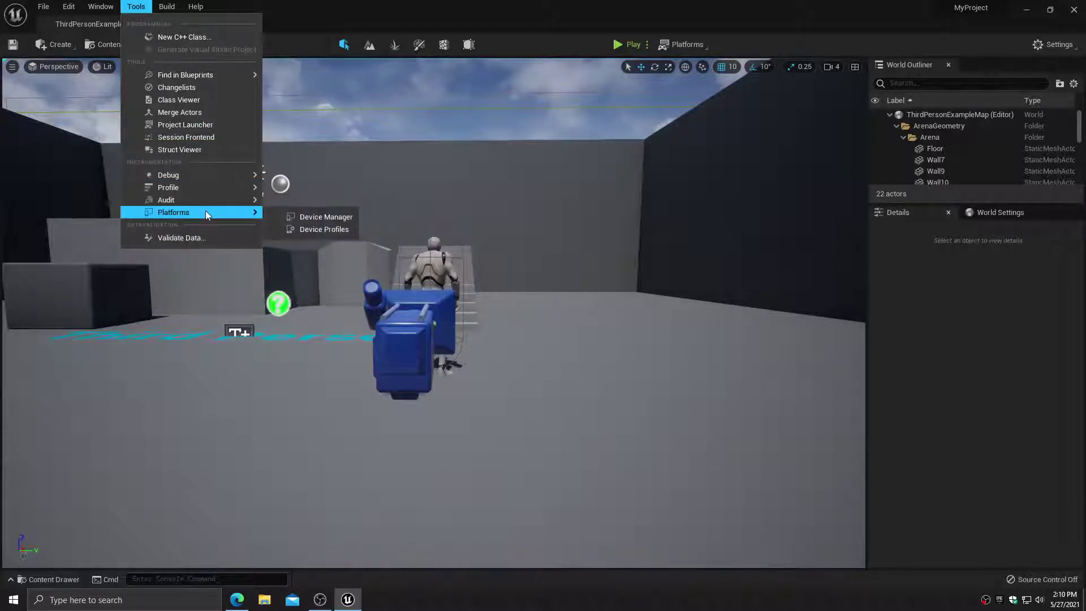
{"action": "mouse_move", "coordinate": [172, 10]}
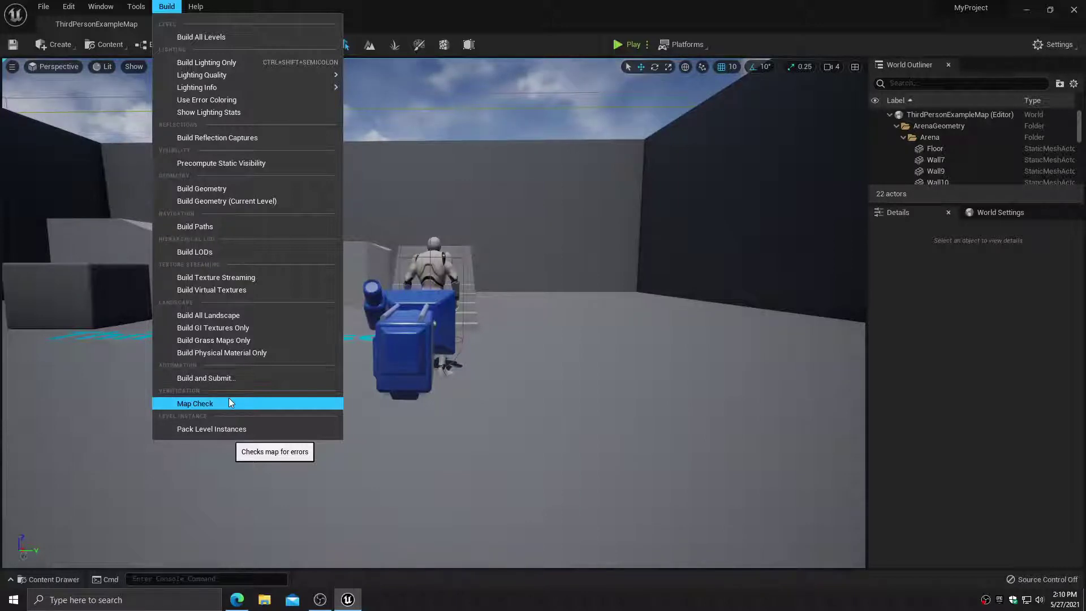
Open the Editor Preferences, look through the categories and the Skeletal Mesh Editor settings, and close the window
{"action": "mouse_move", "coordinate": [47, 8]}
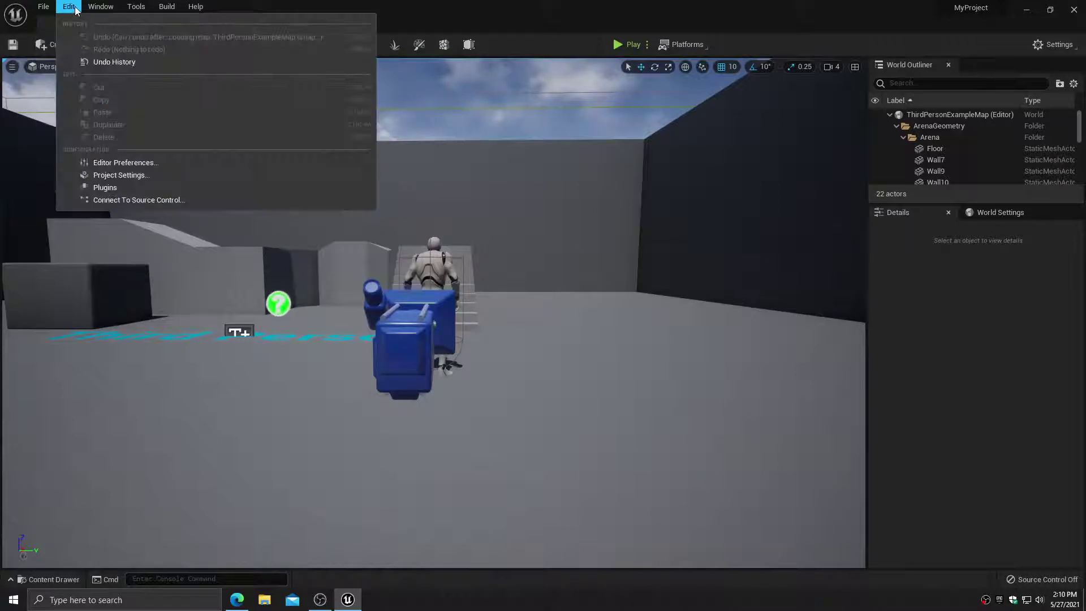
{"action": "left_click", "coordinate": [133, 167]}
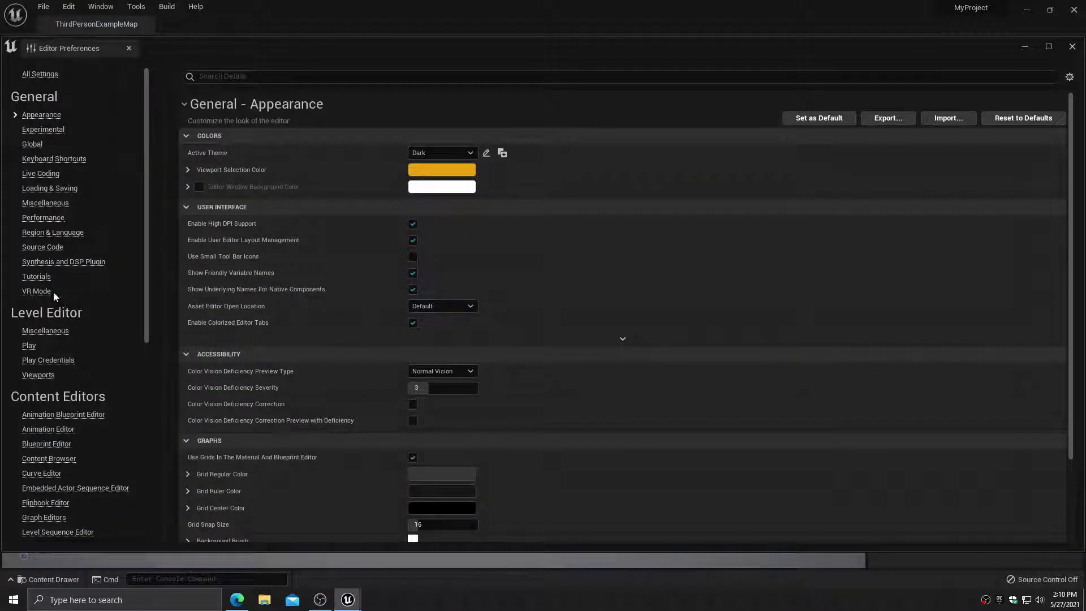
{"action": "scroll", "coordinate": [76, 332], "scroll_direction": "down", "scroll_amount": 5}
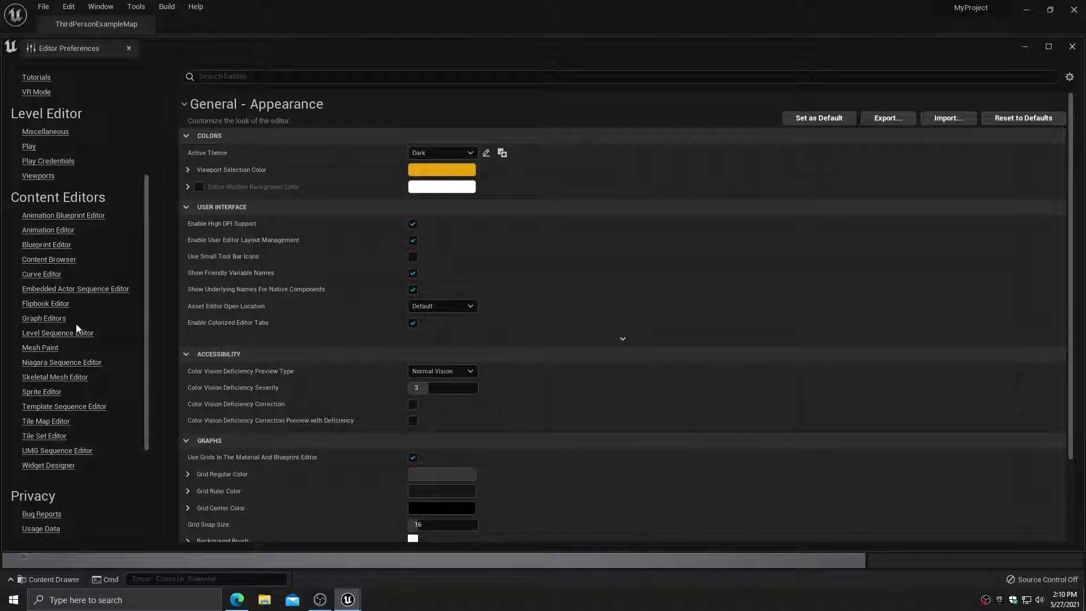
{"action": "scroll", "coordinate": [77, 329], "scroll_direction": "down", "scroll_amount": 2}
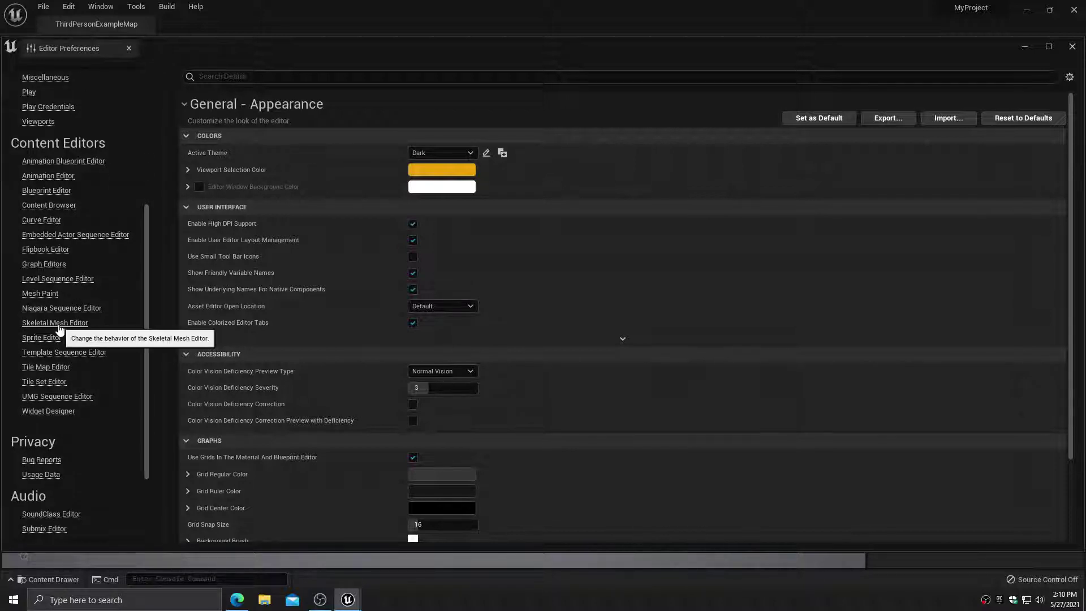
{"action": "left_click", "coordinate": [57, 323]}
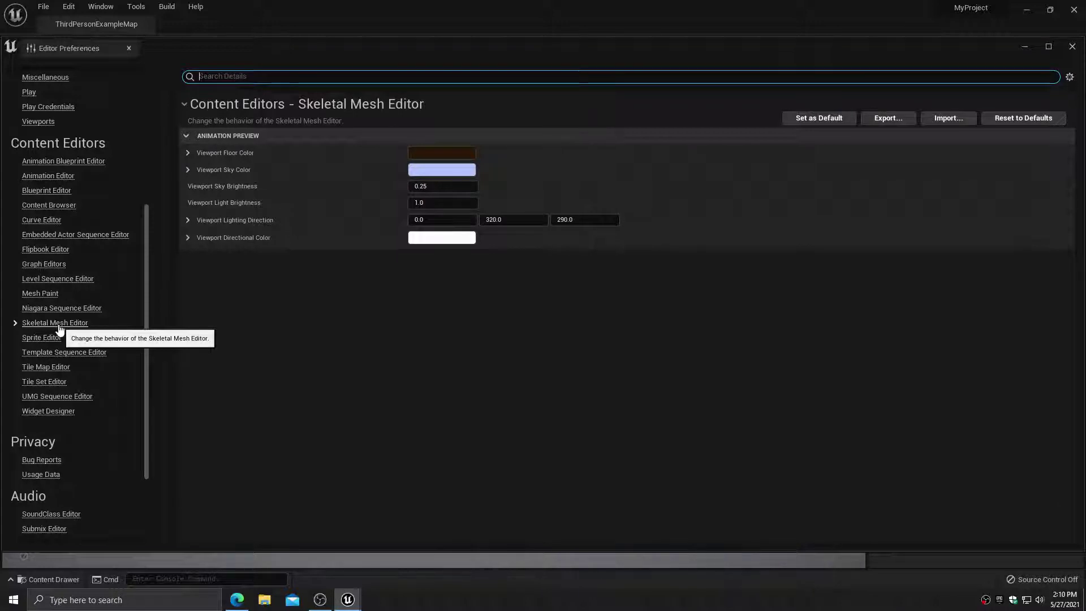
{"action": "scroll", "coordinate": [73, 392], "scroll_direction": "down", "scroll_amount": 4}
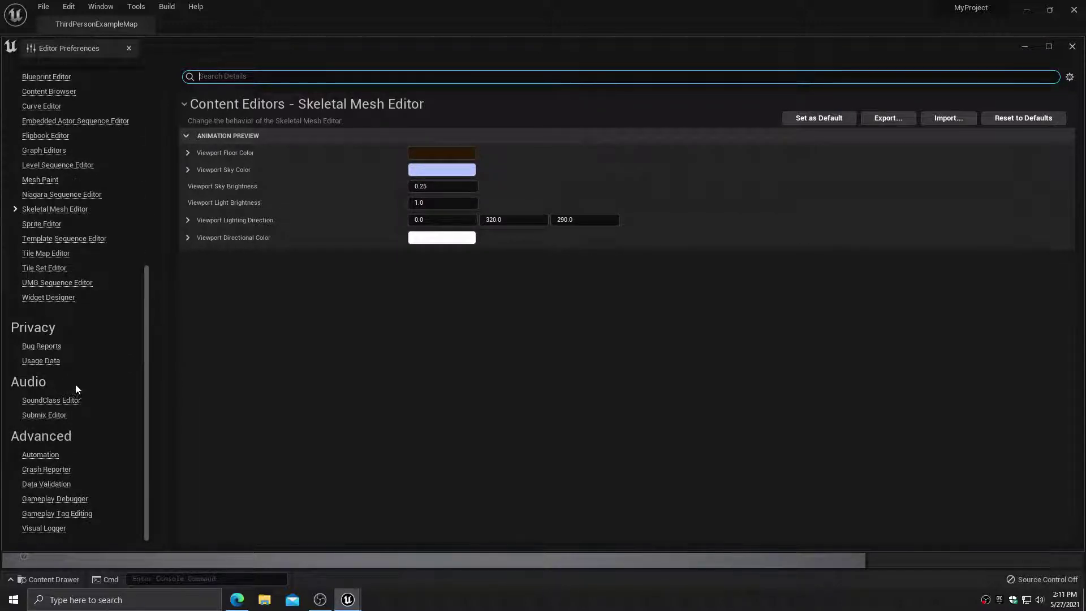
{"action": "scroll", "coordinate": [76, 385], "scroll_direction": "up", "scroll_amount": 12}
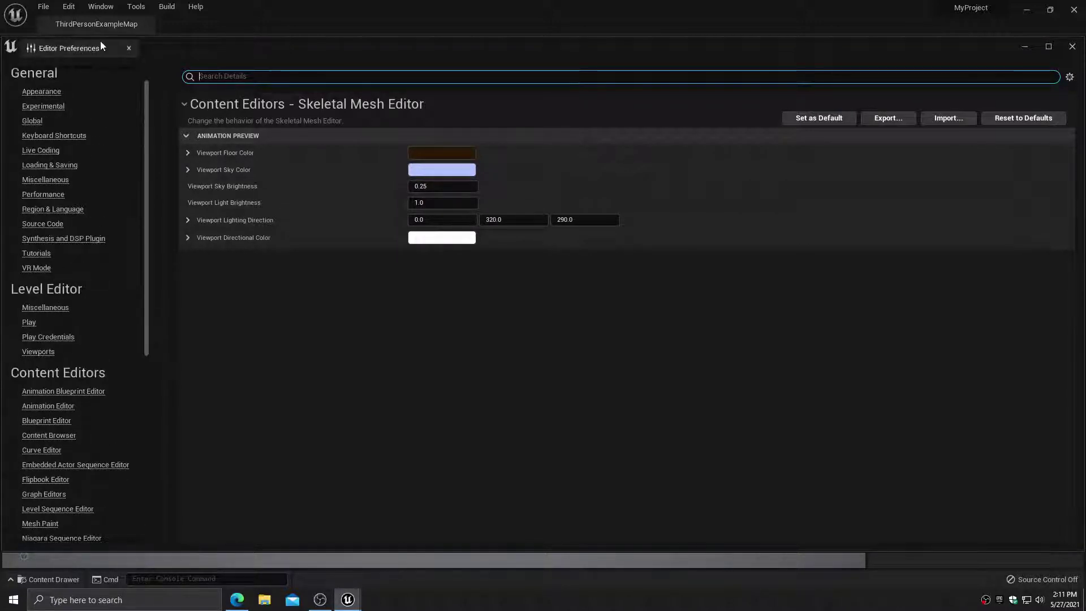
{"action": "left_click", "coordinate": [1073, 47]}
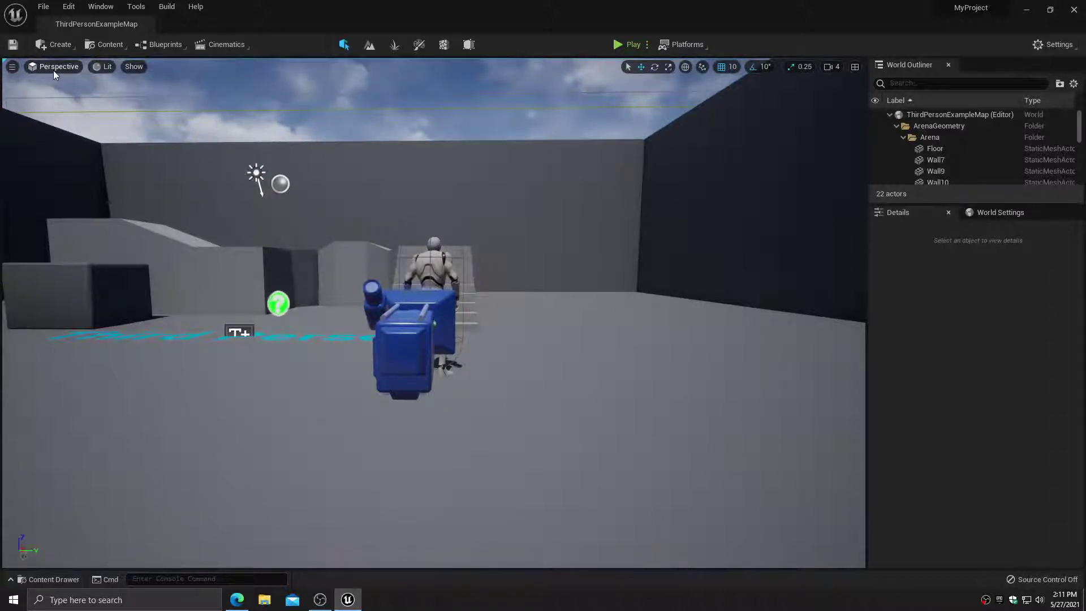
Bring up the Content Drawer to view the project's content folders and hide it again
{"action": "left_click", "coordinate": [42, 575]}
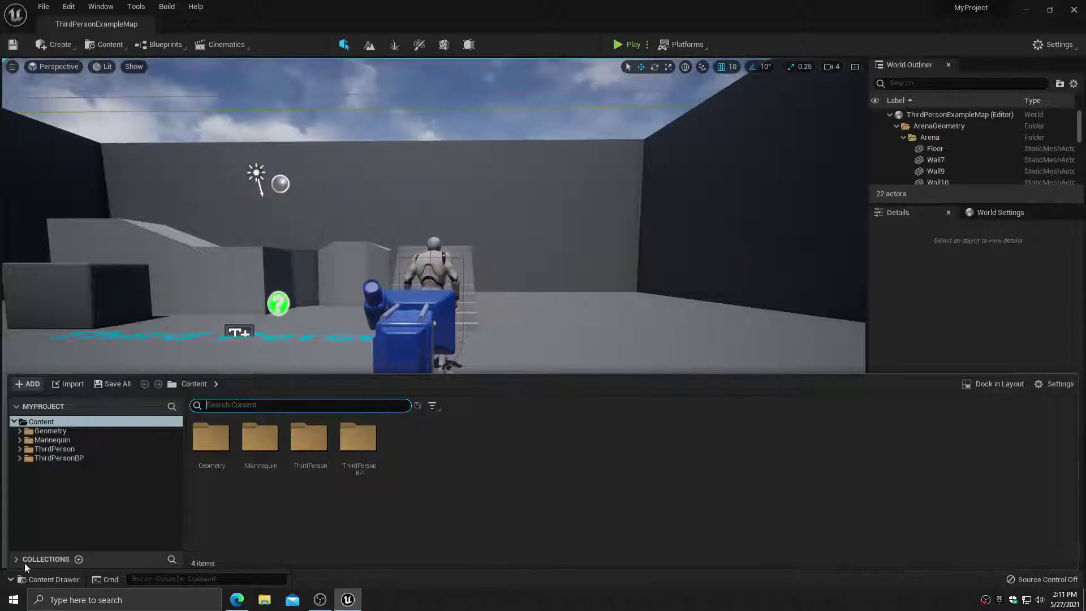
{"action": "left_click", "coordinate": [33, 577]}
{"action": "left_click", "coordinate": [37, 576]}
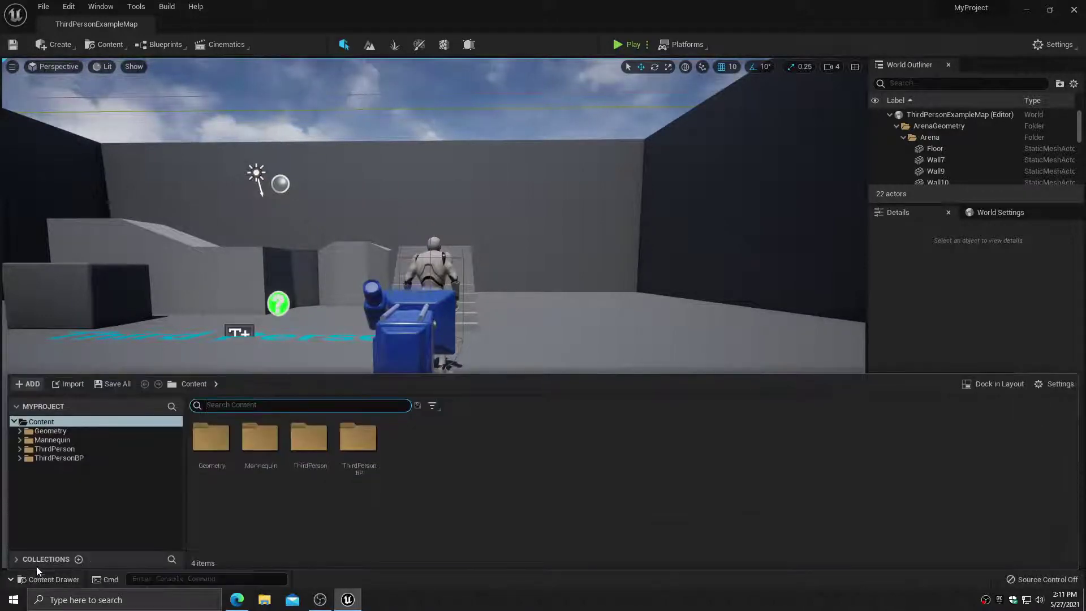
{"action": "left_click", "coordinate": [44, 573]}
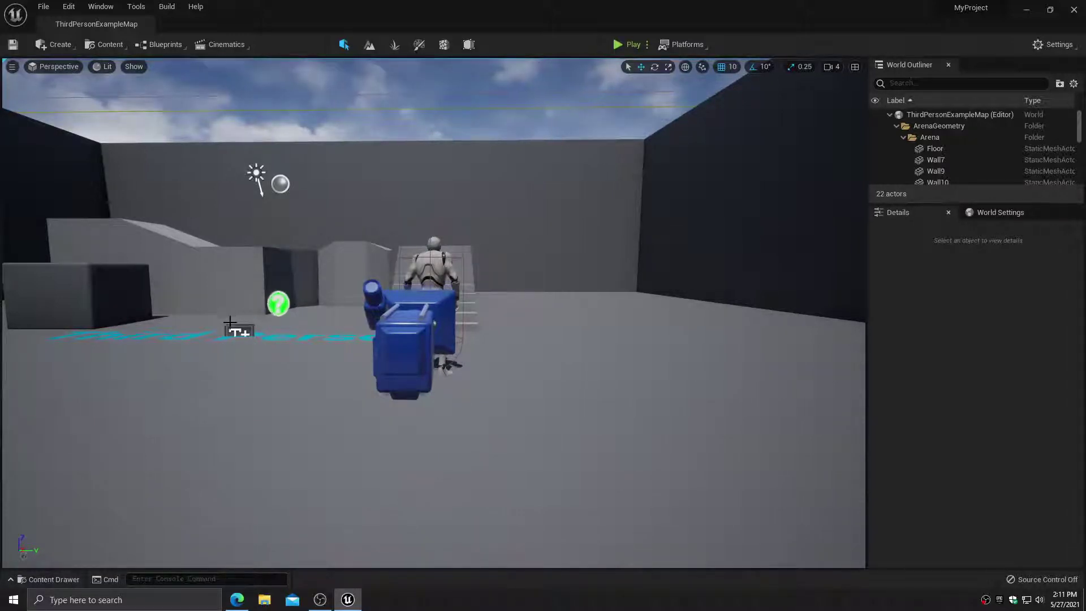
Inspect the Third Person floor text, the Light Source and the SphereReflectionCapture by selecting each in the level
{"action": "right_click_drag", "start_coordinate": [223, 335], "coordinate": [169, 344]}
{"action": "key", "text": "w"}
{"action": "right_click_drag", "start_coordinate": [359, 249], "coordinate": [359, 269]}
{"action": "key", "text": "s"}
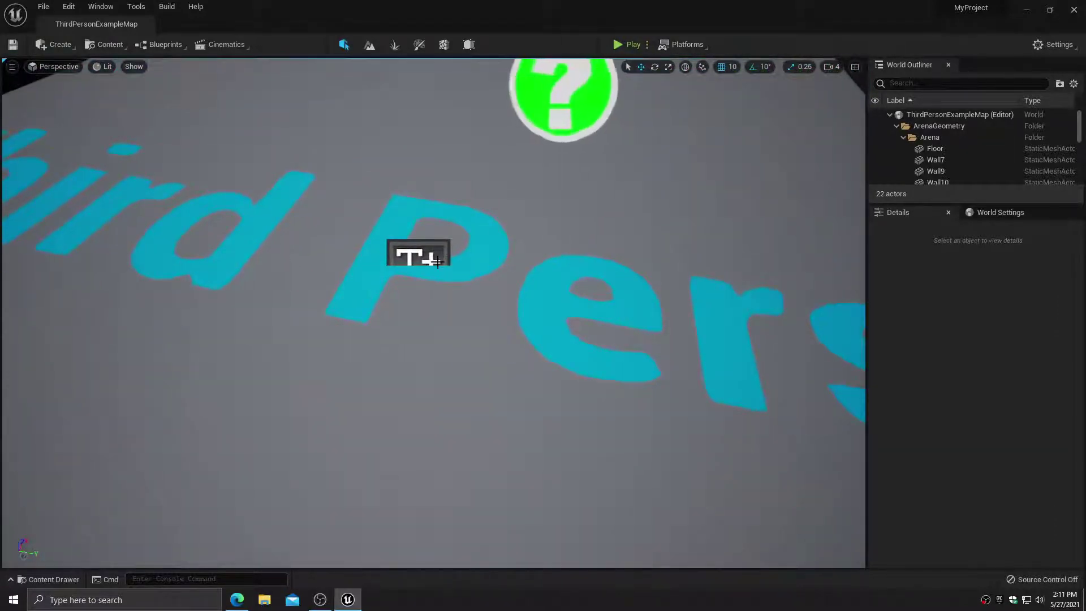
{"action": "left_click", "coordinate": [438, 262]}
{"action": "right_click_drag", "start_coordinate": [453, 290], "coordinate": [437, 277]}
{"action": "left_click", "coordinate": [316, 205]}
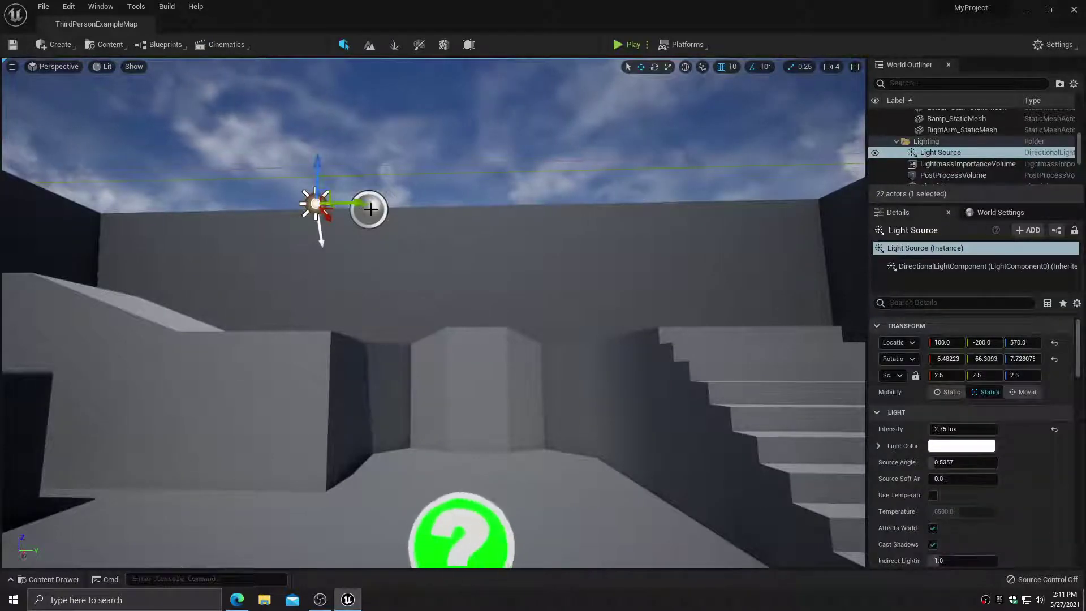
{"action": "left_click", "coordinate": [370, 218]}
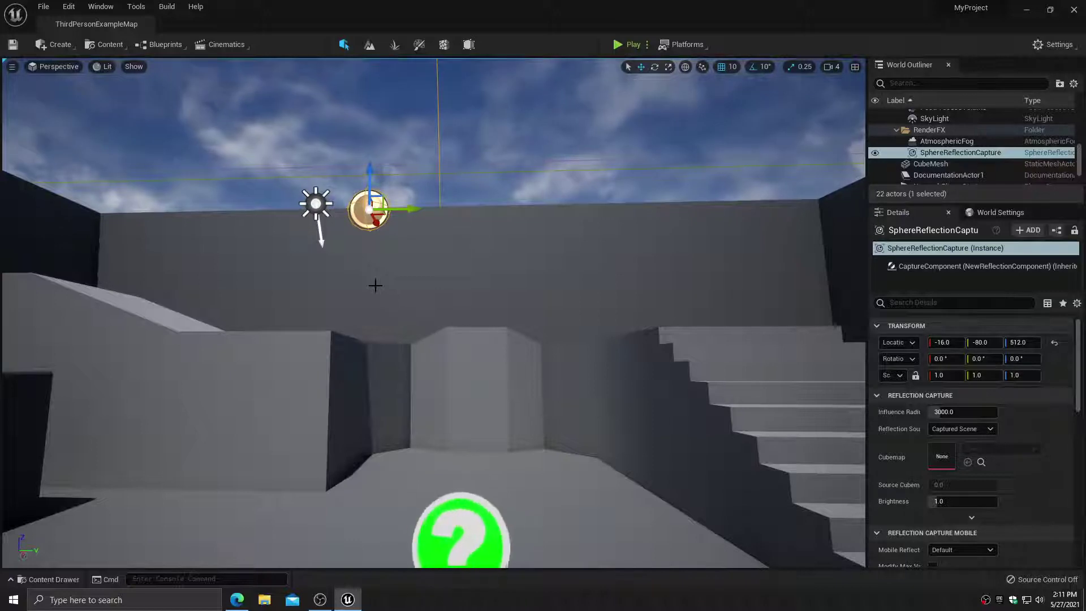
Find the player start marker on the arena floor and select NetworkPlayerStart to view its details
{"action": "right_click_drag", "start_coordinate": [376, 298], "coordinate": [337, 302]}
{"action": "key", "text": "f"}
{"action": "key", "text": "s"}
{"action": "scroll", "coordinate": [337, 303], "scroll_direction": "up", "scroll_amount": 8}
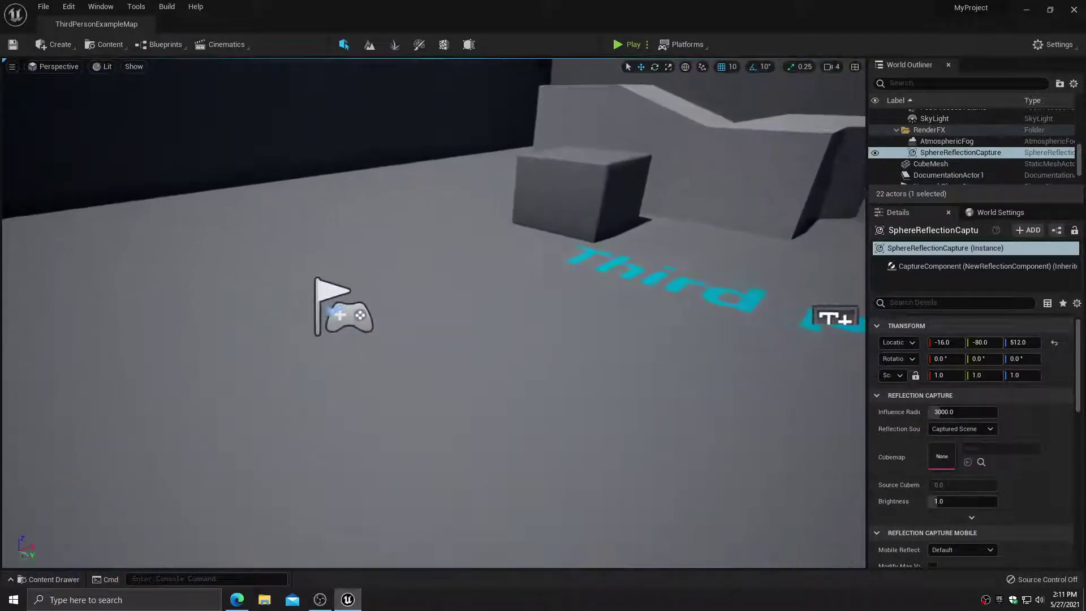
{"action": "left_click", "coordinate": [184, 306]}
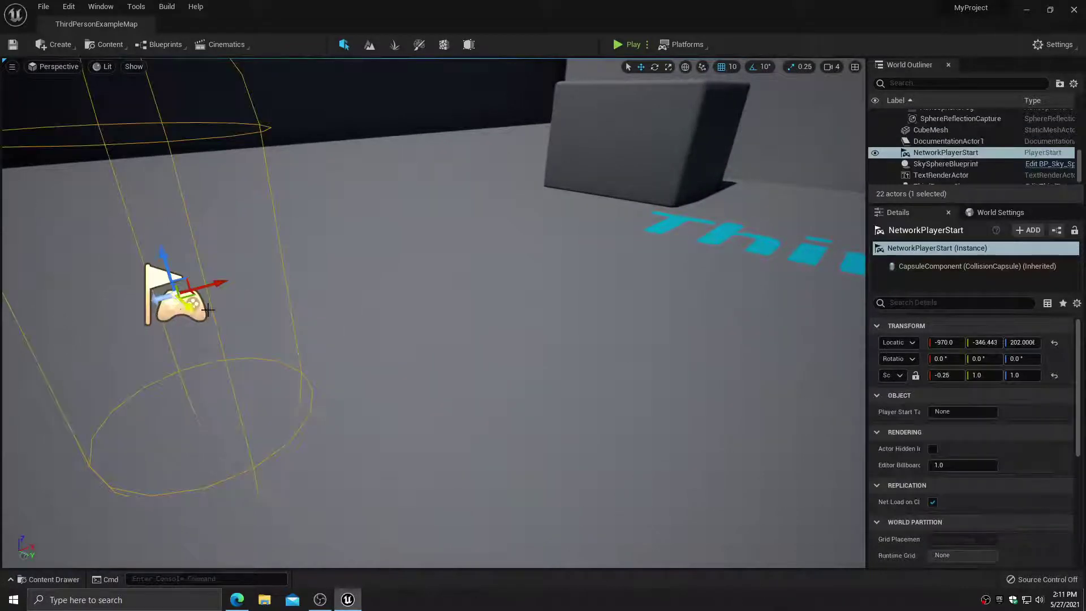
Select the mannequin ThirdPersonCharacter in the arena to view its details and camera preview
{"action": "right_click_drag", "start_coordinate": [387, 301], "coordinate": [472, 248]}
{"action": "key", "text": "d"}
{"action": "key", "text": "d"}
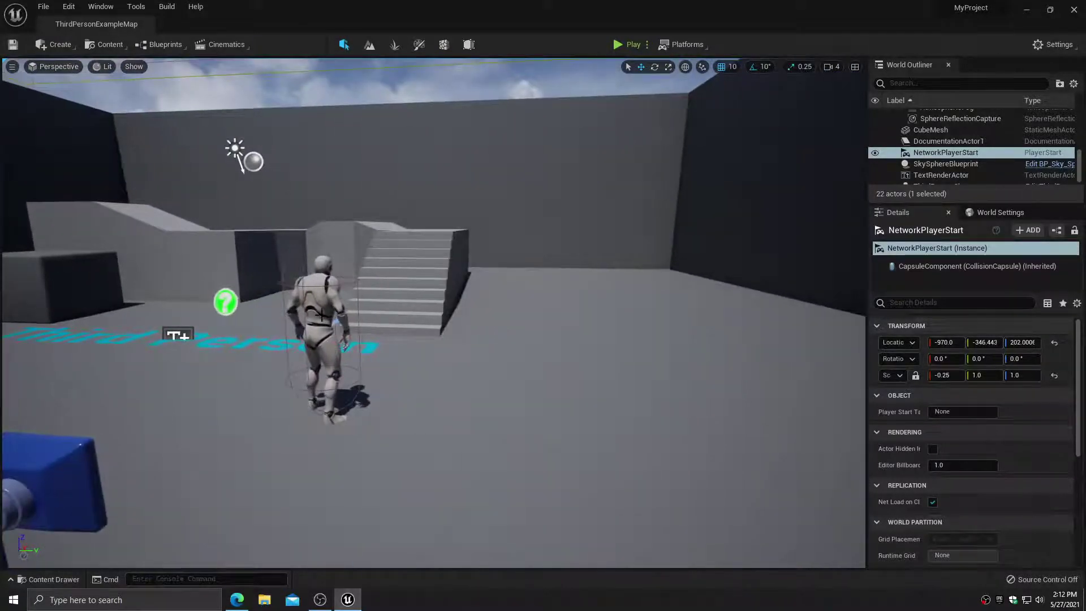
{"action": "left_click", "coordinate": [321, 315]}
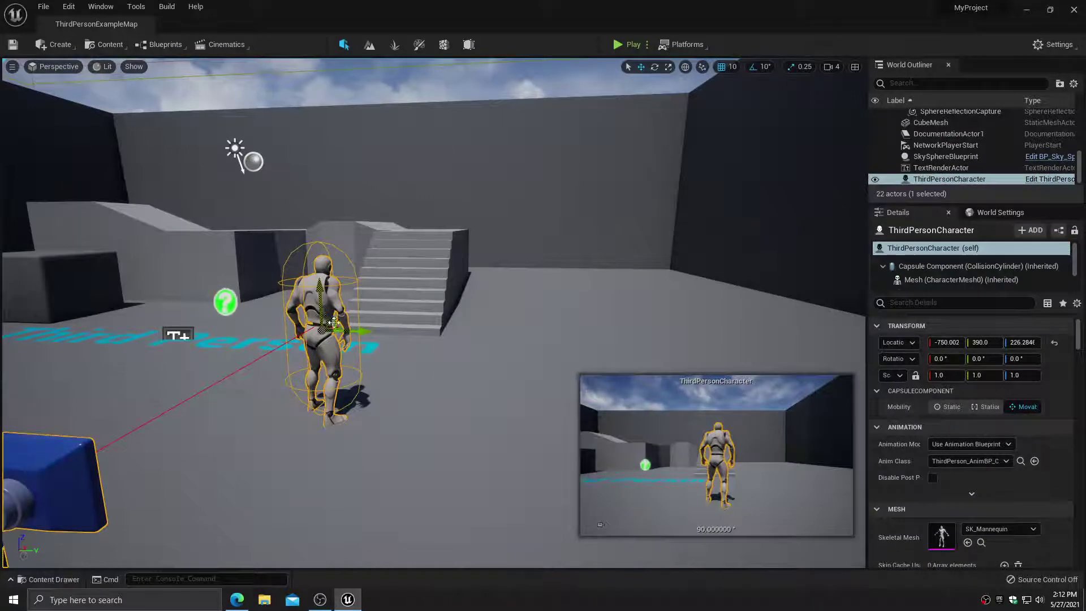
Fly above the arena walls and select the AtmosphericFog actor to view its atmosphere settings
{"action": "right_click_drag", "start_coordinate": [322, 315], "coordinate": [249, 226]}
{"action": "key", "text": "w"}
{"action": "right_click_drag", "start_coordinate": [434, 312], "coordinate": [238, 362]}
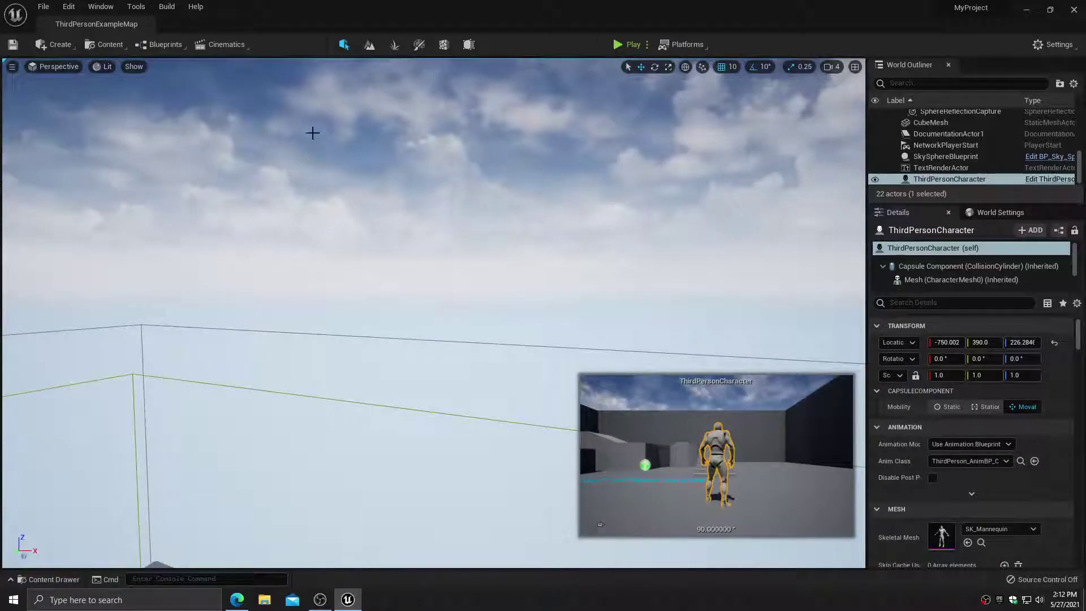
{"action": "right_click_drag", "start_coordinate": [608, 297], "coordinate": [453, 334]}
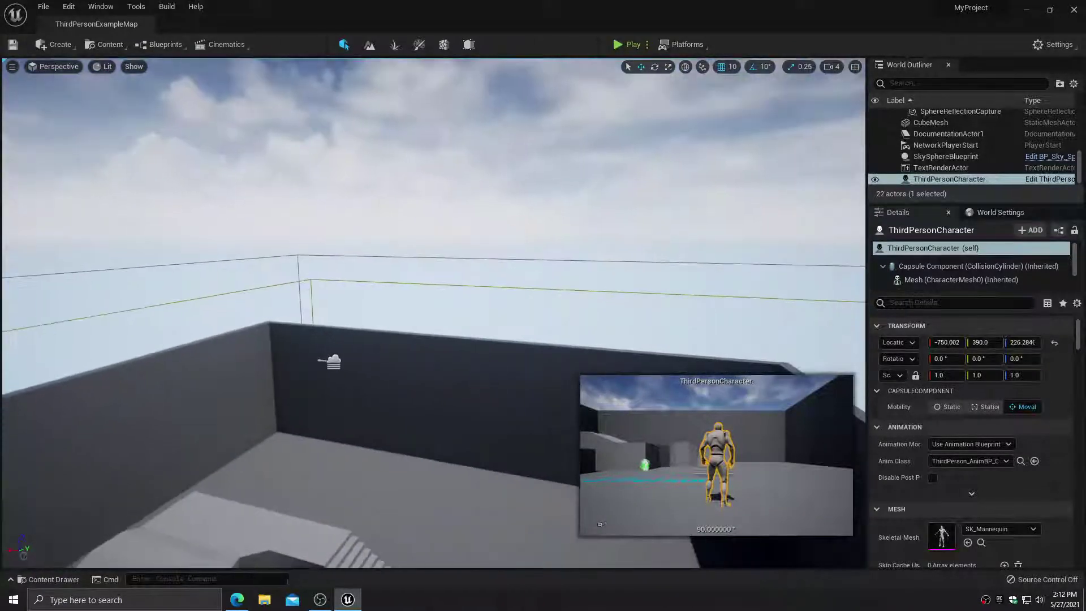
{"action": "left_click", "coordinate": [332, 363]}
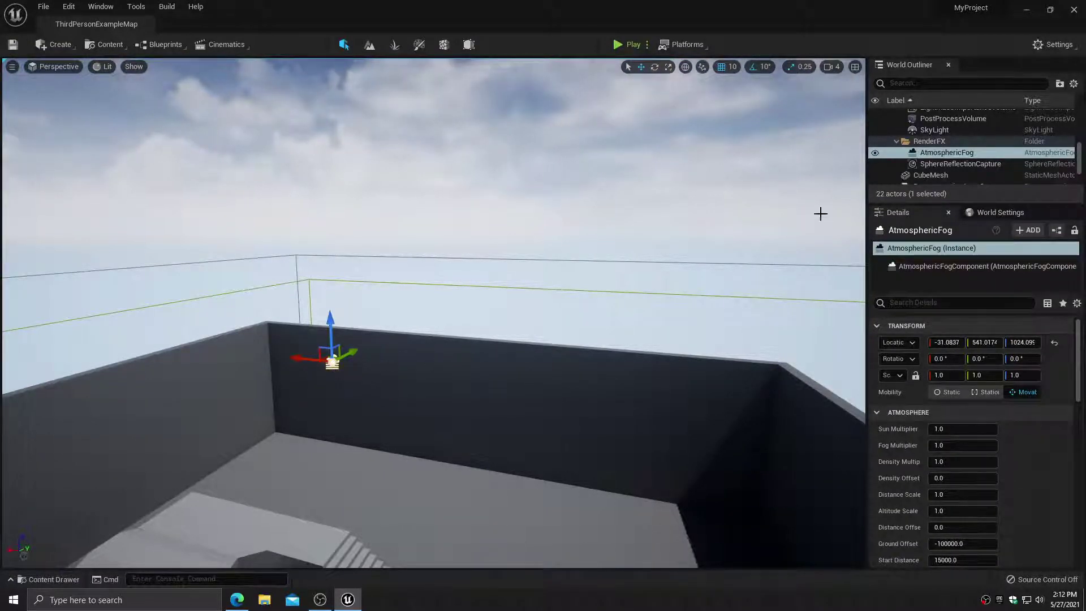
Inspect the SkyLight and the Light Source by selecting each in the actor list to view its details
{"action": "left_click", "coordinate": [938, 130]}
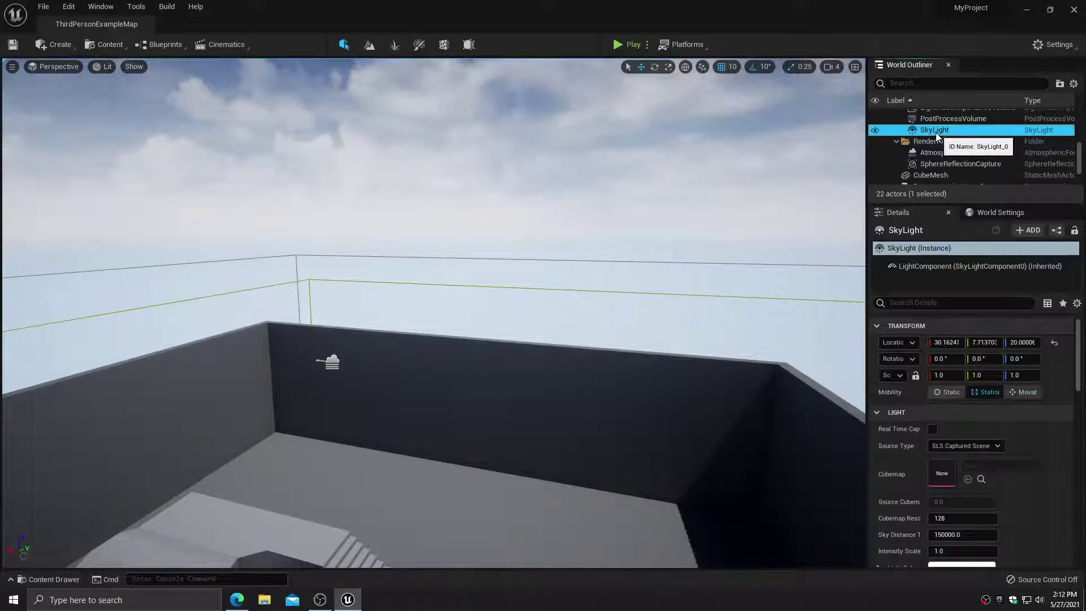
{"action": "scroll", "coordinate": [937, 133], "scroll_direction": "up", "scroll_amount": 3}
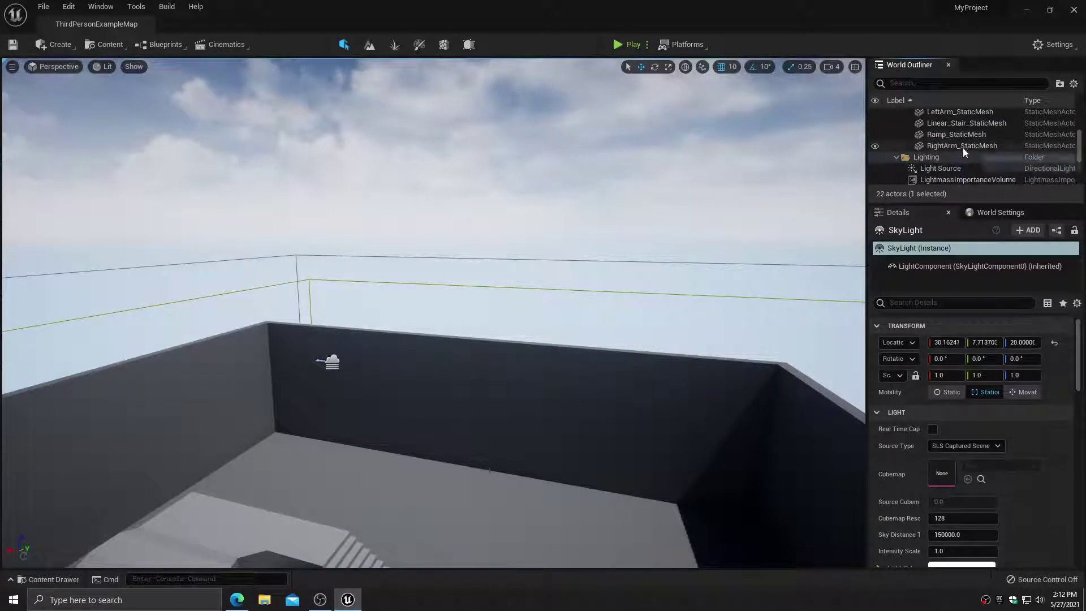
{"action": "left_click", "coordinate": [959, 166]}
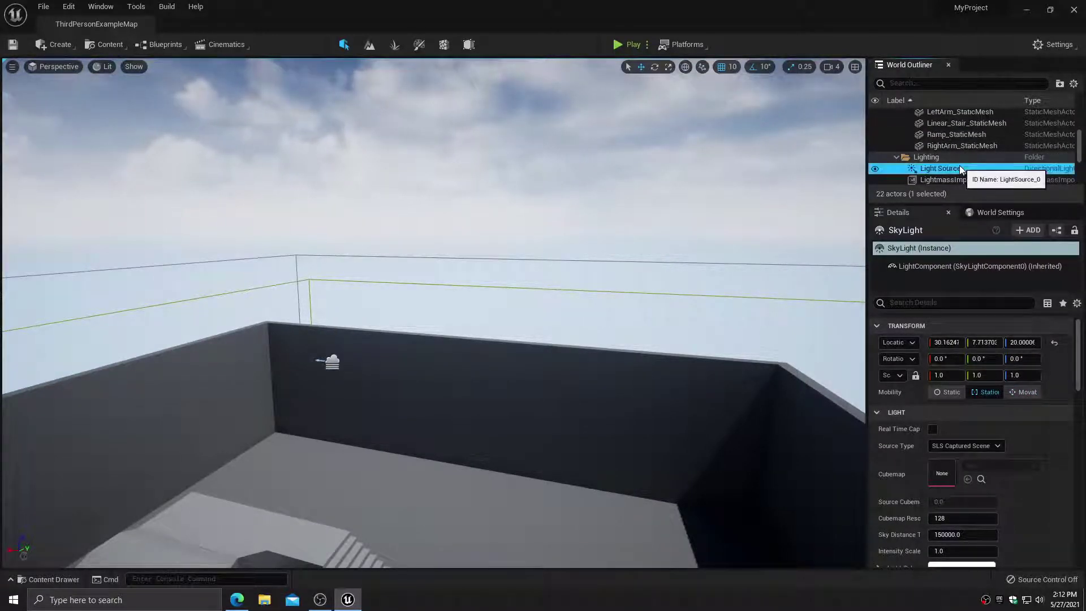
{"action": "scroll", "coordinate": [960, 165], "scroll_direction": "up", "scroll_amount": 4}
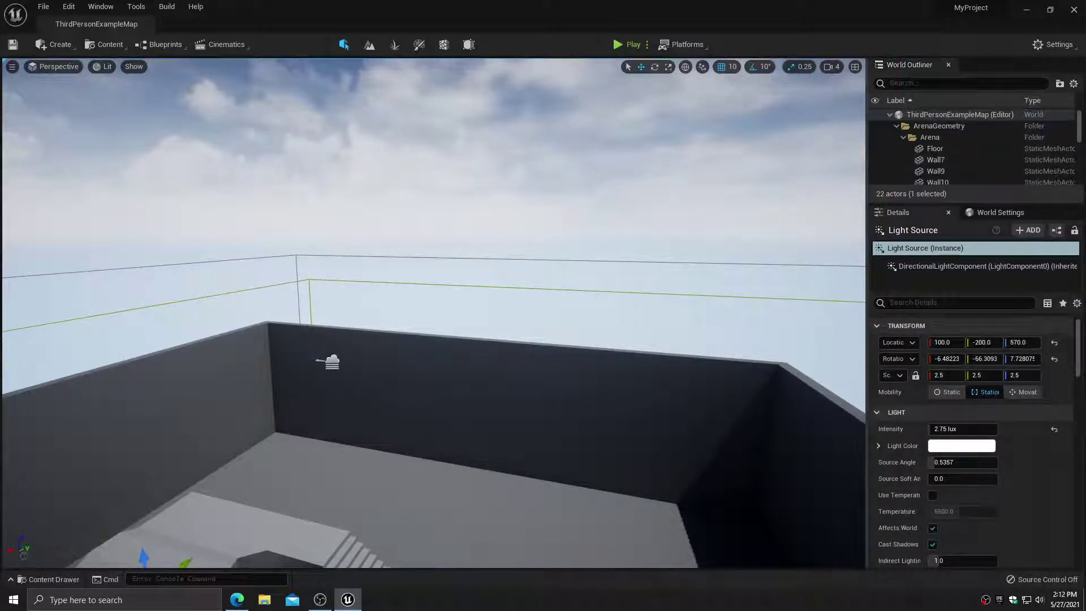
Select the sky sphere and set its Cloud Speed to about 2.81 and Cloud Opacity to about 1.10
{"action": "left_click", "coordinate": [566, 147]}
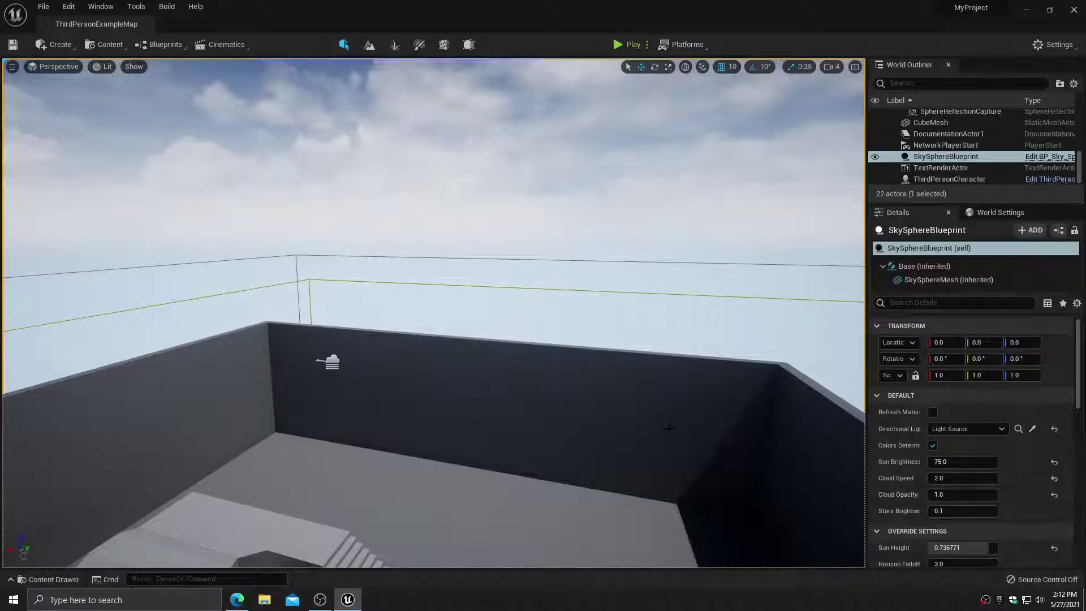
{"action": "right_click_drag", "start_coordinate": [670, 429], "coordinate": [617, 428]}
{"action": "key", "text": "s"}
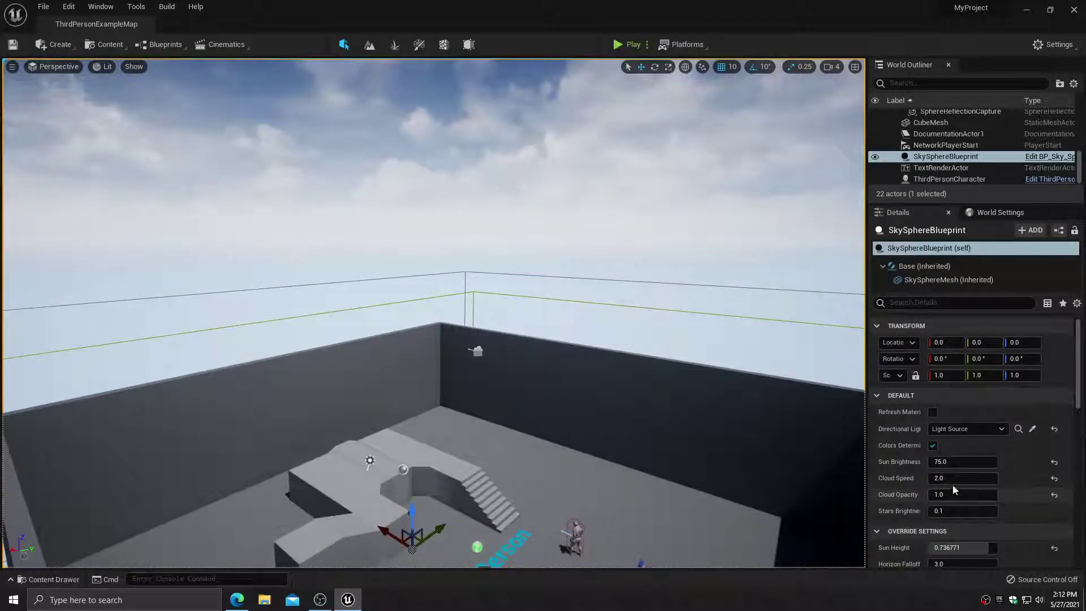
{"action": "left_click_drag", "start_coordinate": [956, 496], "coordinate": [964, 478]}
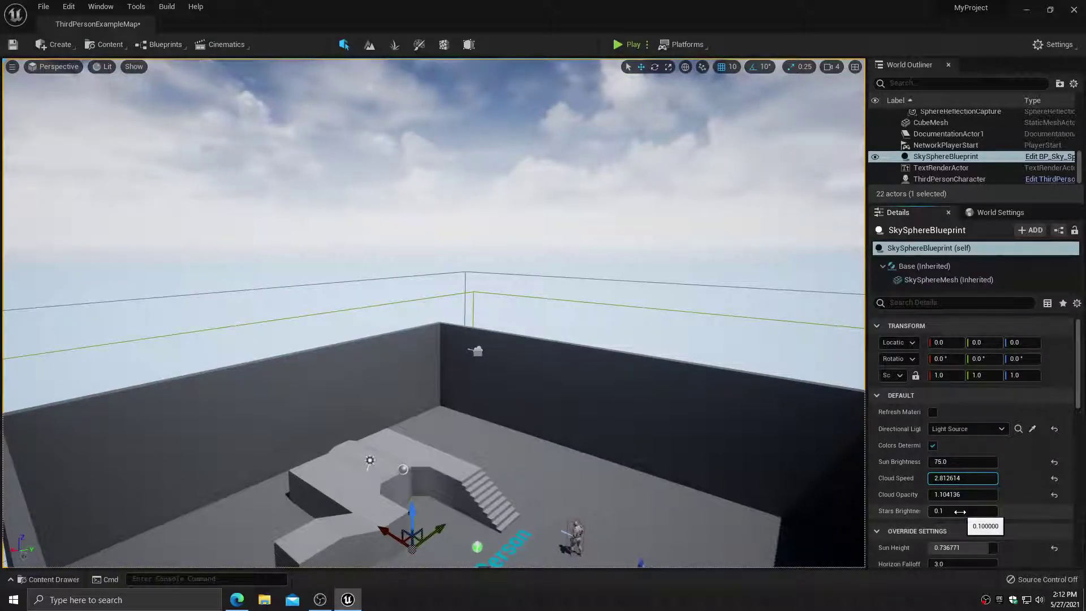
Review the sky sphere's override, collision, HLOD and actor settings, and fly down towards the arena's ramp and stairs
{"action": "scroll", "coordinate": [960, 511], "scroll_direction": "down", "scroll_amount": 5}
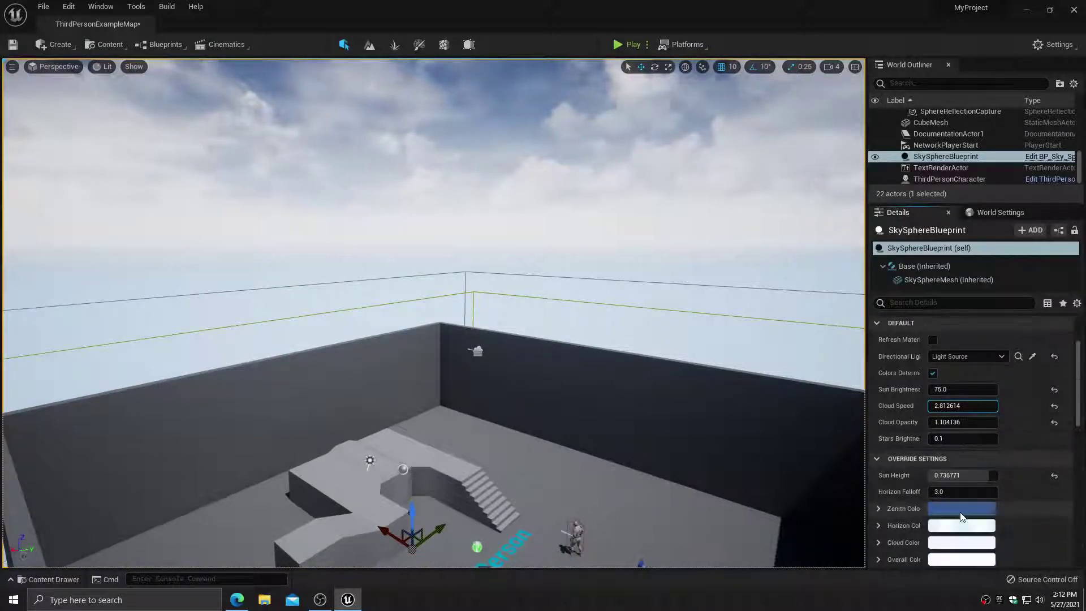
{"action": "scroll", "coordinate": [960, 514], "scroll_direction": "down", "scroll_amount": 2}
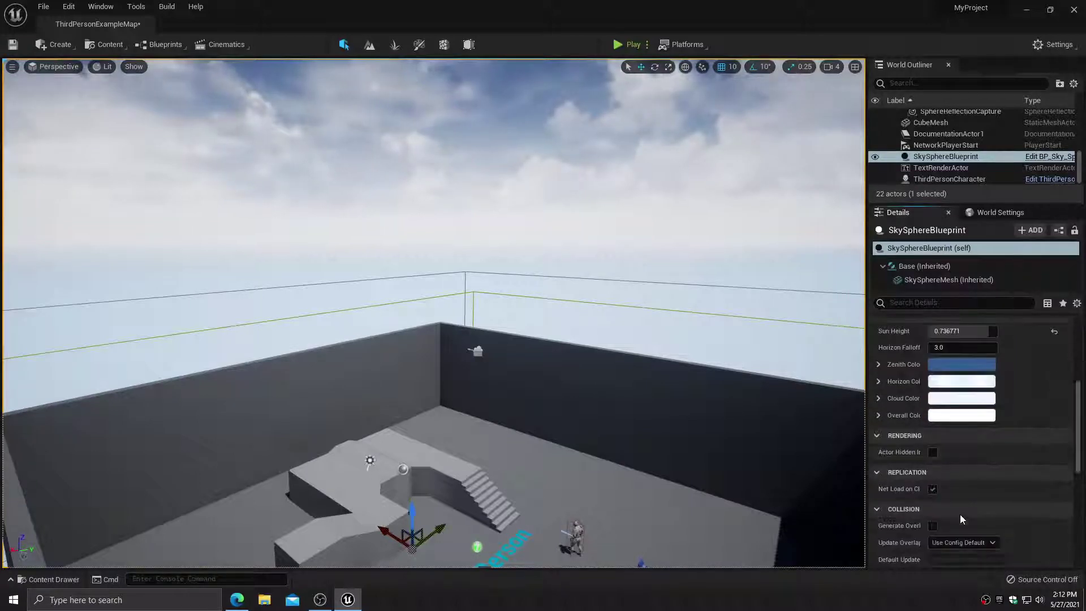
{"action": "scroll", "coordinate": [960, 514], "scroll_direction": "down", "scroll_amount": 4}
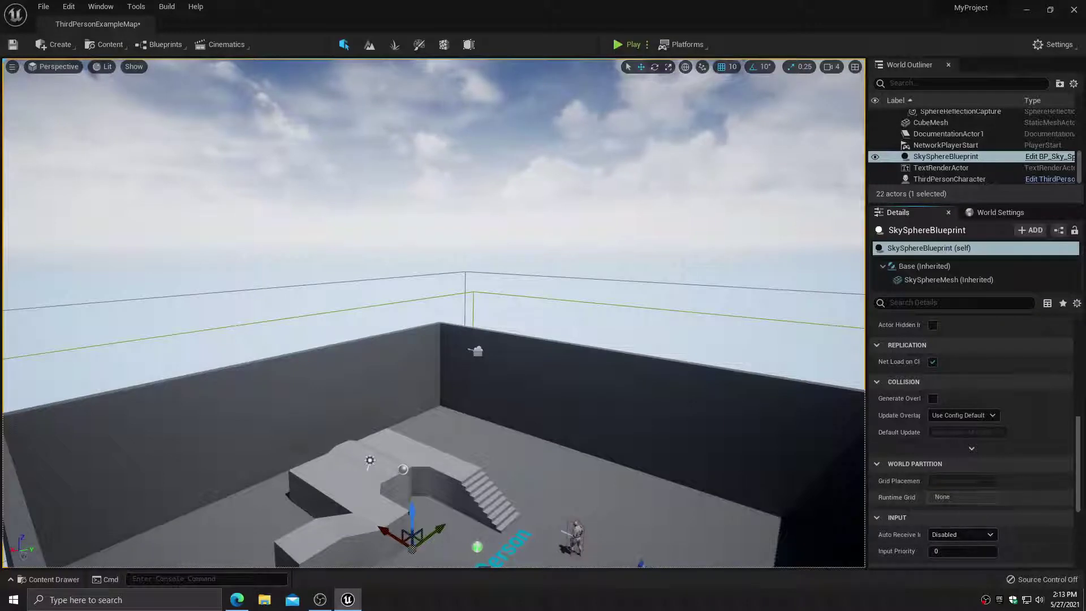
{"action": "scroll", "coordinate": [944, 491], "scroll_direction": "down", "scroll_amount": 5}
{"action": "scroll", "coordinate": [943, 491], "scroll_direction": "down", "scroll_amount": 2}
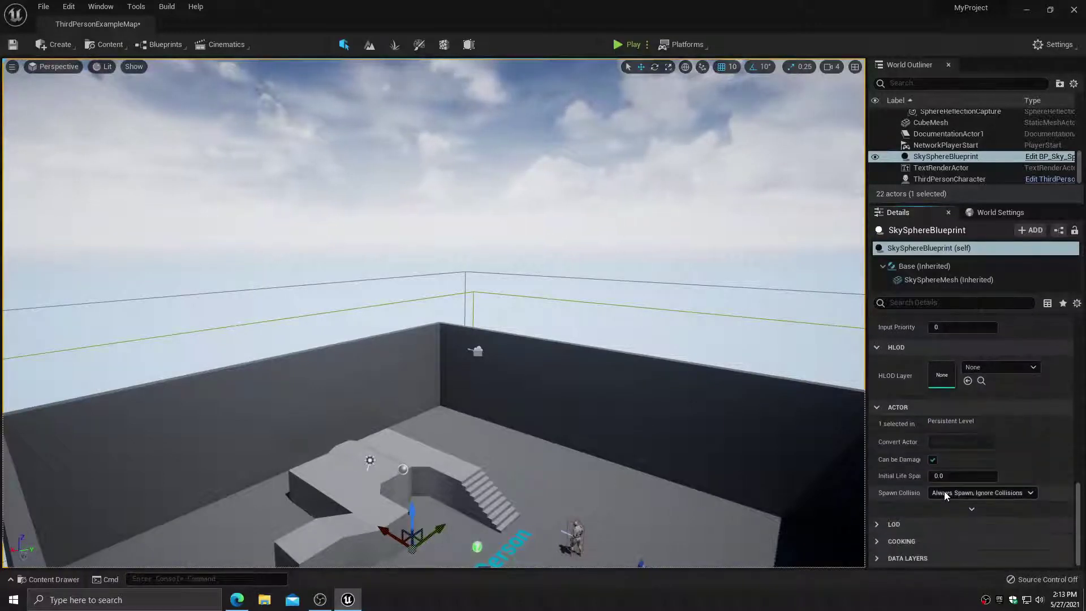
{"action": "right_click_drag", "start_coordinate": [611, 511], "coordinate": [493, 543]}
{"action": "key", "text": "w"}
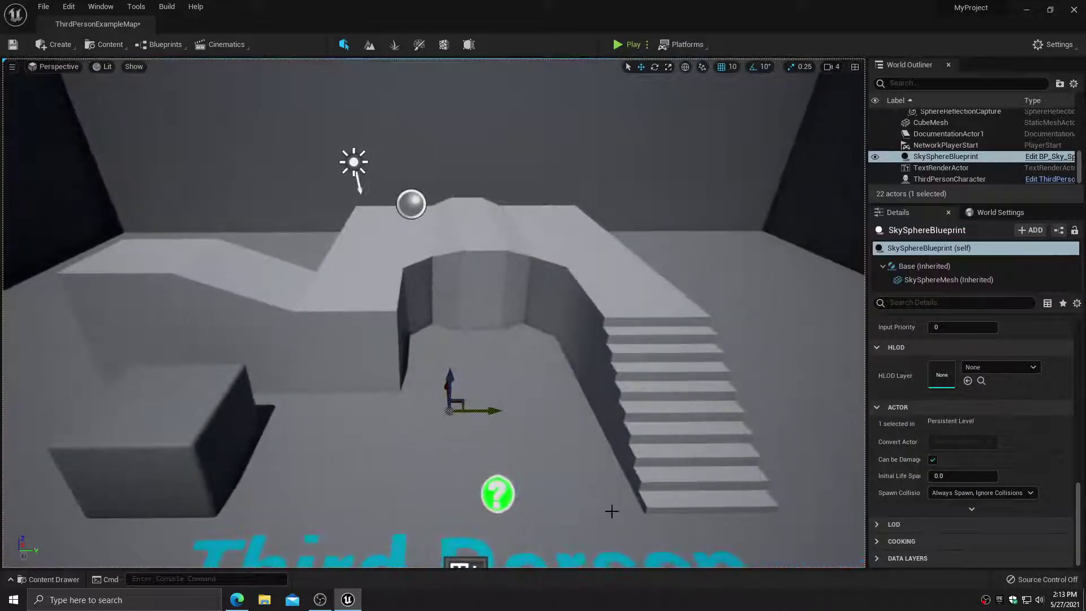
Open the existing ThirdPersonCharacter Blueprint class and show its Event Graph
{"action": "left_click", "coordinate": [168, 45]}
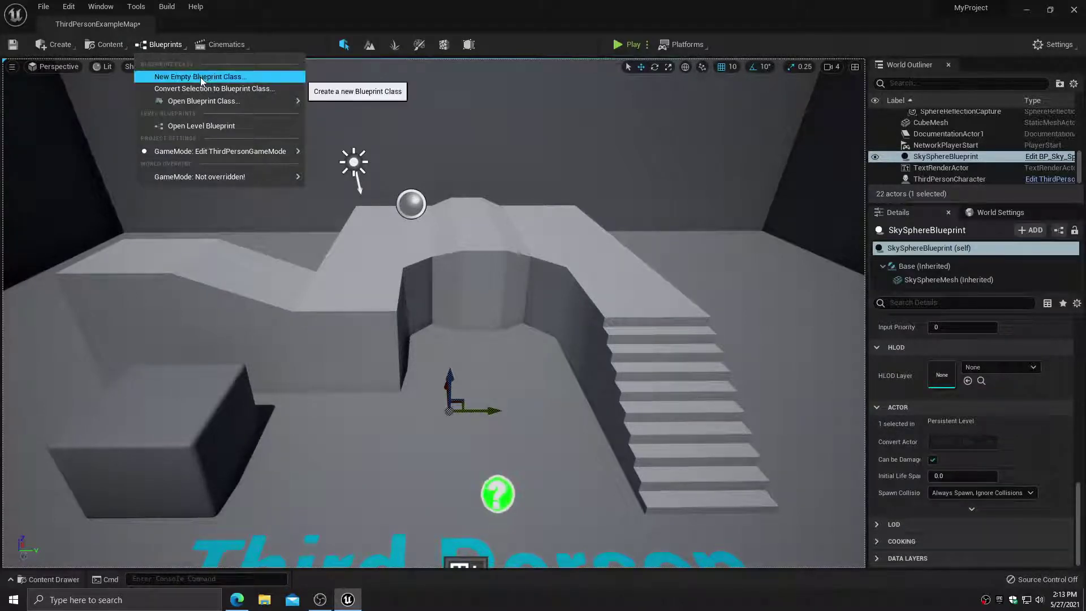
{"action": "mouse_move", "coordinate": [200, 106]}
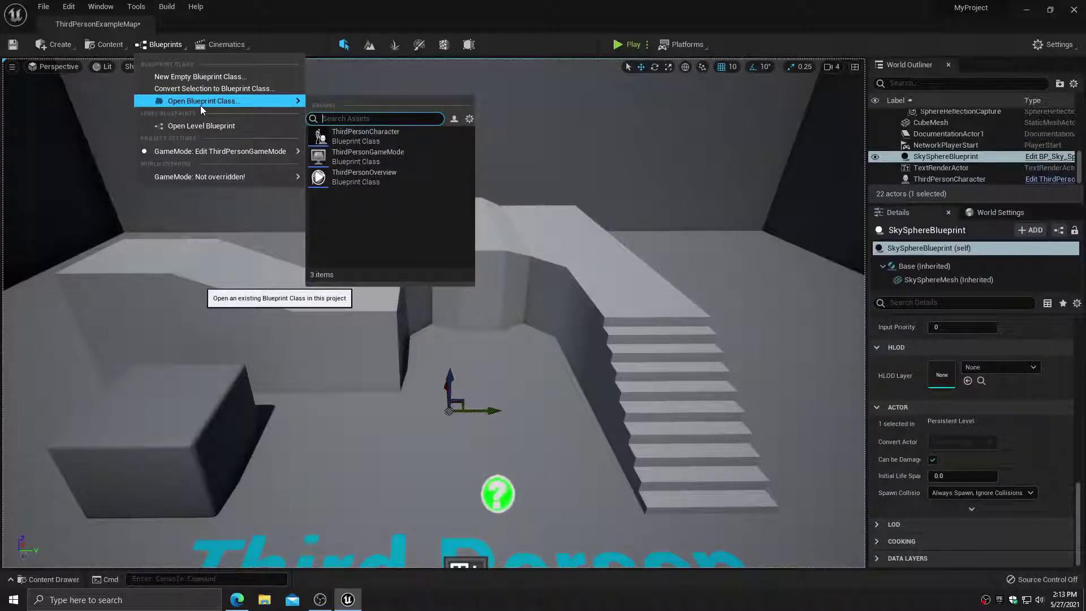
{"action": "left_click", "coordinate": [361, 133]}
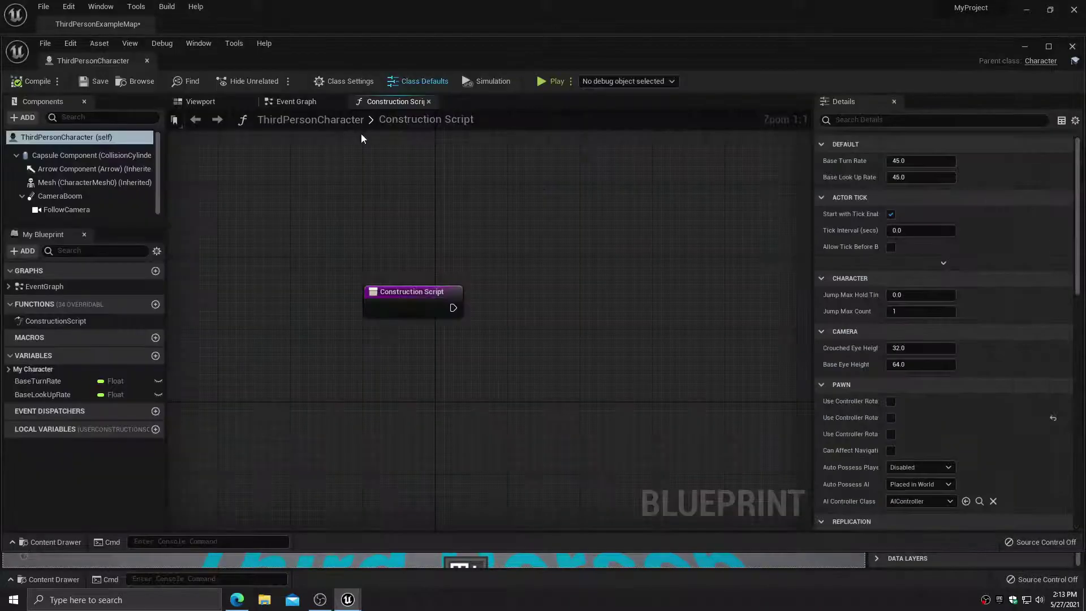
{"action": "left_click", "coordinate": [284, 103]}
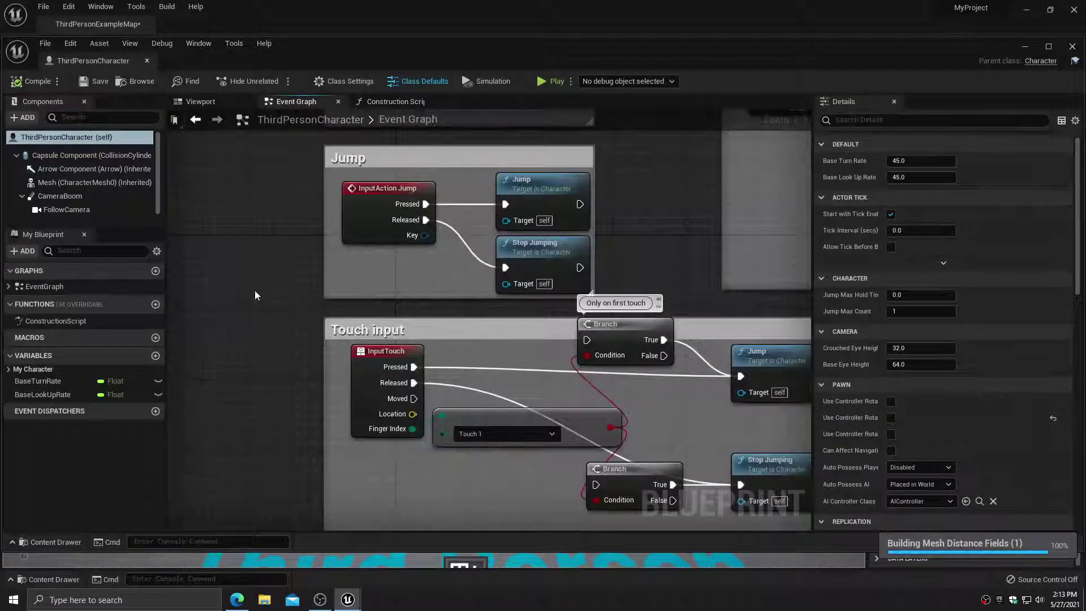
Examine the Event Graph's gamepad, mouse, jump, touch, movement and VR reset node groups, both in overview and close up
{"action": "scroll", "coordinate": [255, 289], "scroll_direction": "down", "scroll_amount": 7}
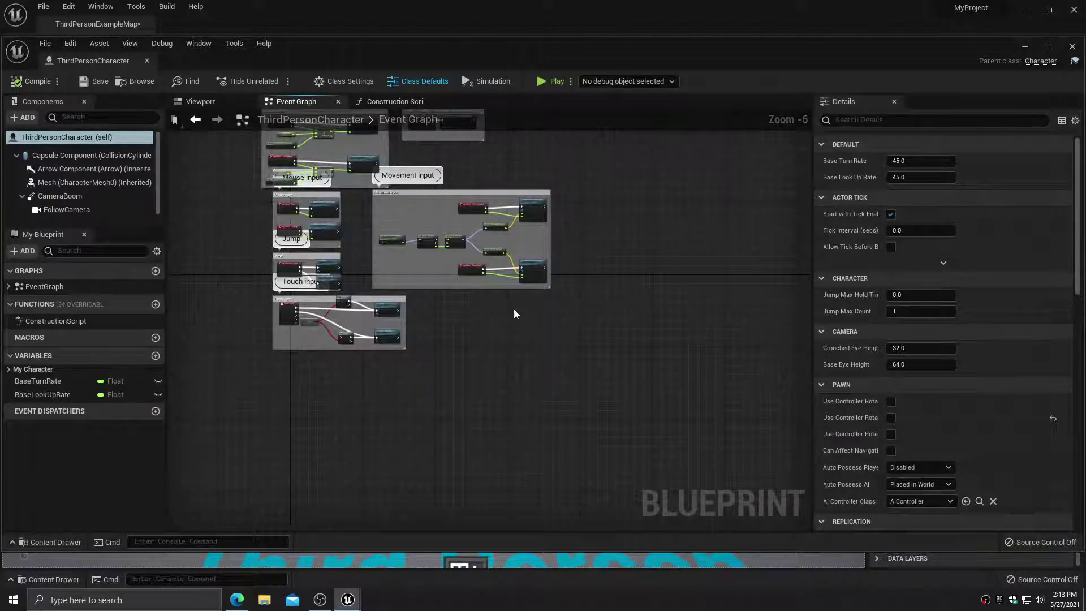
{"action": "right_click_drag", "start_coordinate": [514, 309], "coordinate": [647, 431]}
{"action": "scroll", "coordinate": [515, 266], "scroll_direction": "up", "scroll_amount": 4}
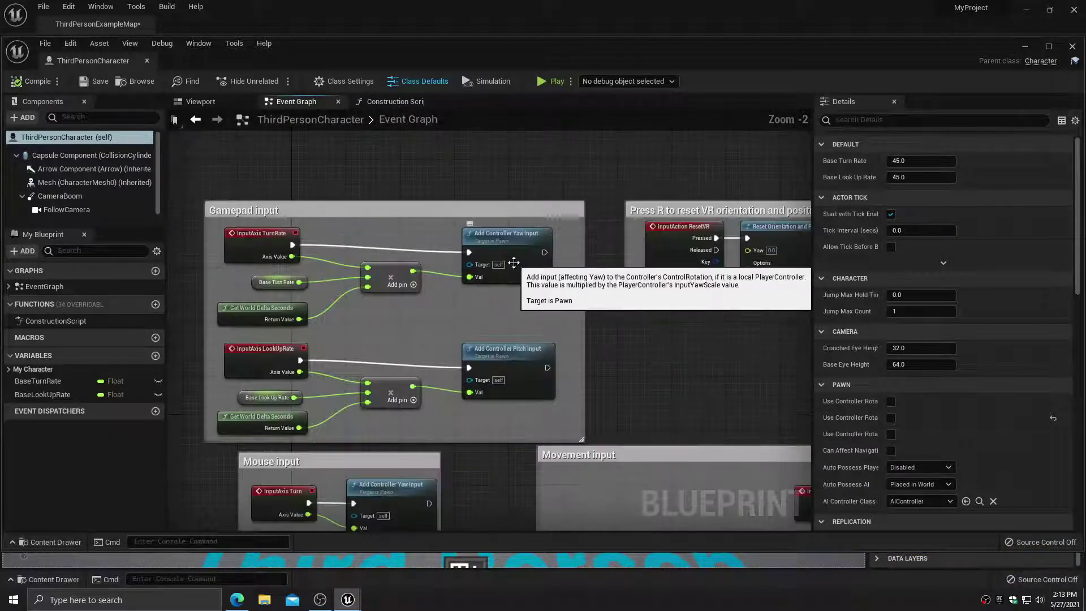
{"action": "scroll", "coordinate": [515, 266], "scroll_direction": "down", "scroll_amount": 3}
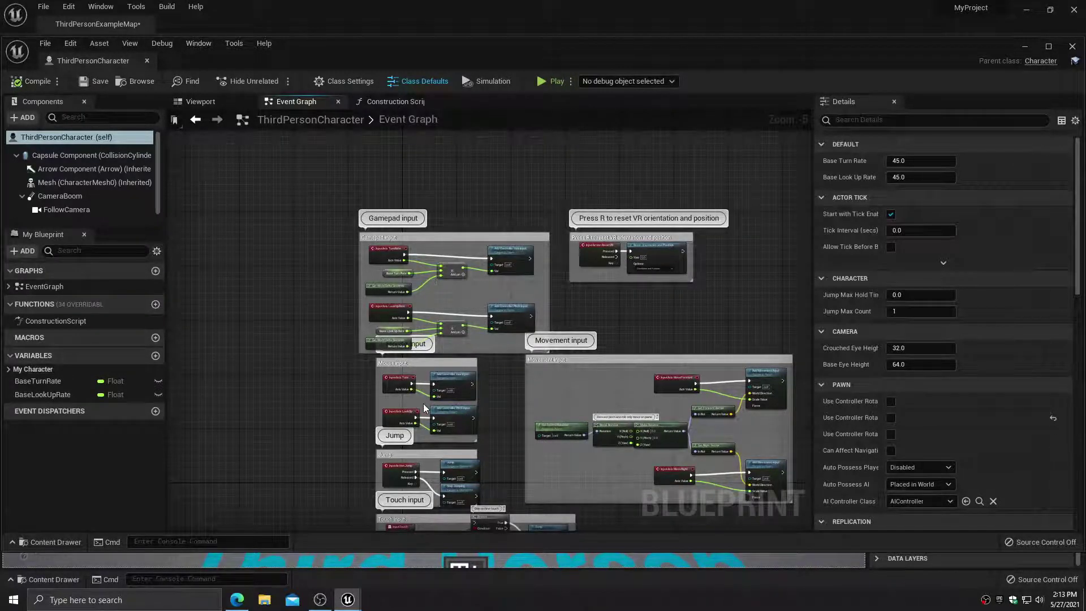
{"action": "scroll", "coordinate": [552, 351], "scroll_direction": "up", "scroll_amount": 5}
{"action": "scroll", "coordinate": [556, 344], "scroll_direction": "down", "scroll_amount": 5}
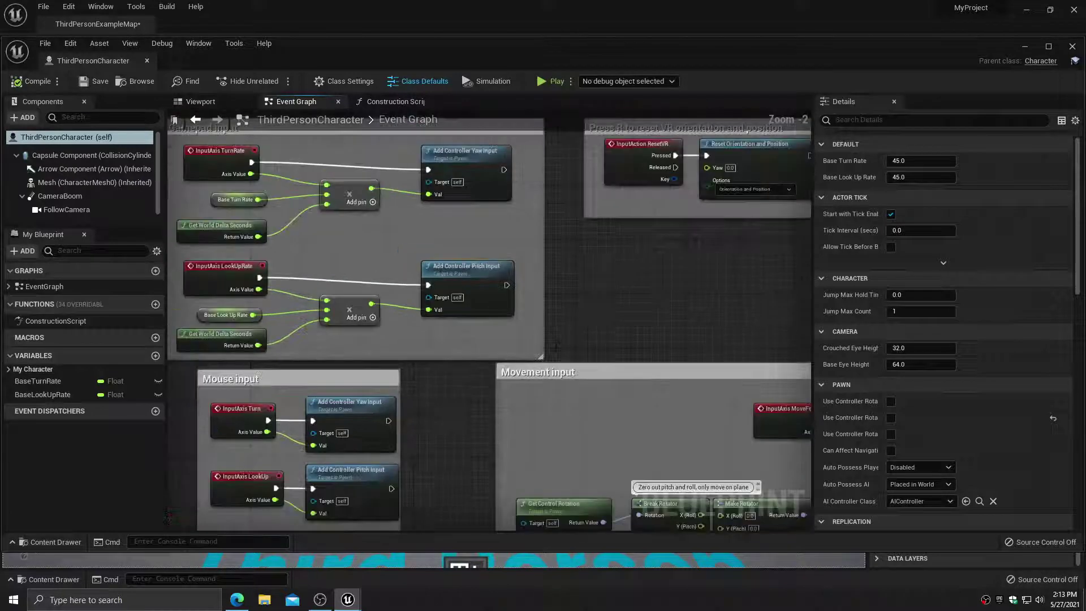
{"action": "scroll", "coordinate": [420, 236], "scroll_direction": "up", "scroll_amount": 2}
{"action": "scroll", "coordinate": [420, 236], "scroll_direction": "up", "scroll_amount": 1}
{"action": "scroll", "coordinate": [552, 345], "scroll_direction": "down", "scroll_amount": 3}
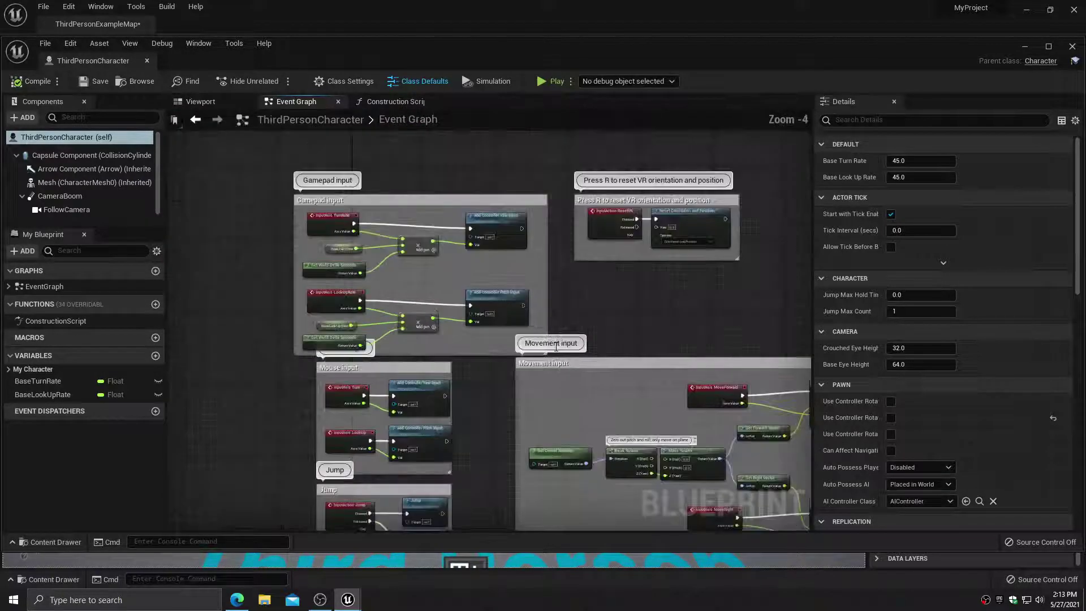
{"action": "scroll", "coordinate": [552, 345], "scroll_direction": "up", "scroll_amount": 4}
{"action": "scroll", "coordinate": [556, 342], "scroll_direction": "down", "scroll_amount": 8}
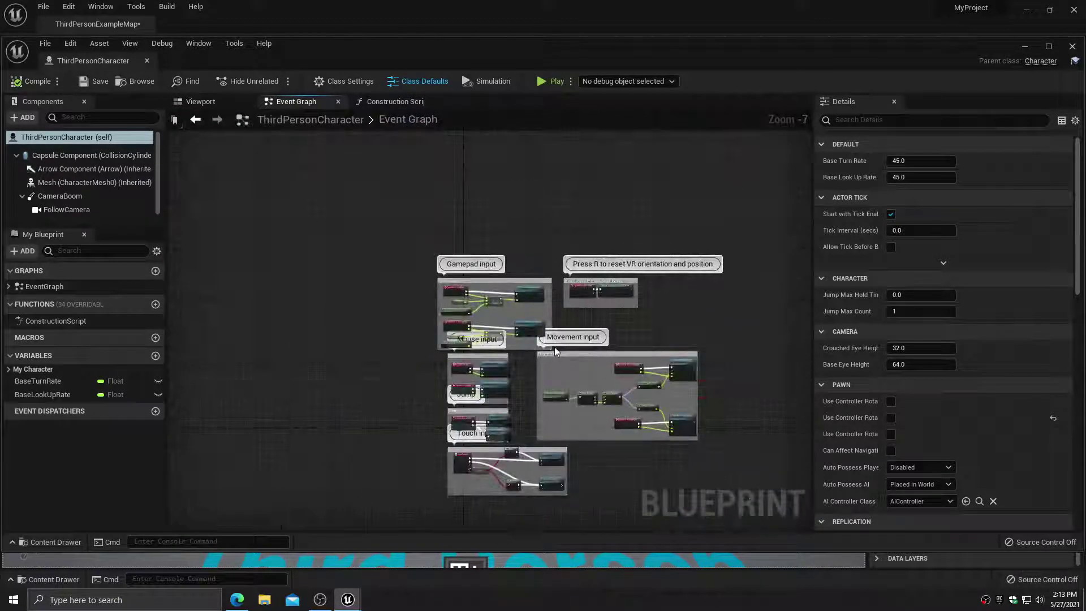
{"action": "scroll", "coordinate": [554, 347], "scroll_direction": "down", "scroll_amount": 3}
{"action": "scroll", "coordinate": [555, 347], "scroll_direction": "up", "scroll_amount": 12}
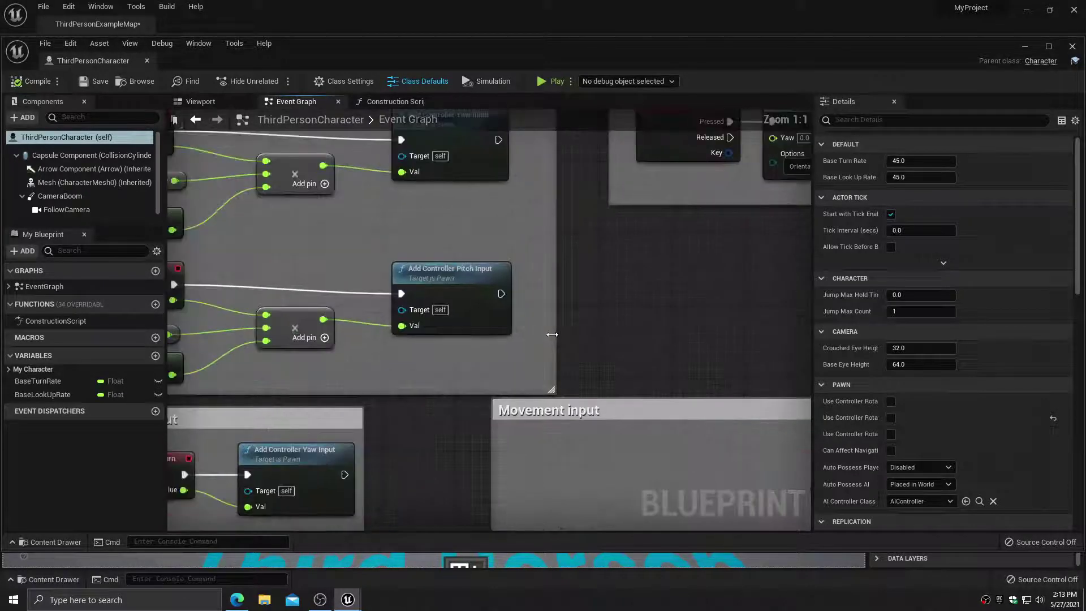
Select the Movement input comment box to view its details, and clear the selection
{"action": "left_click", "coordinate": [528, 412]}
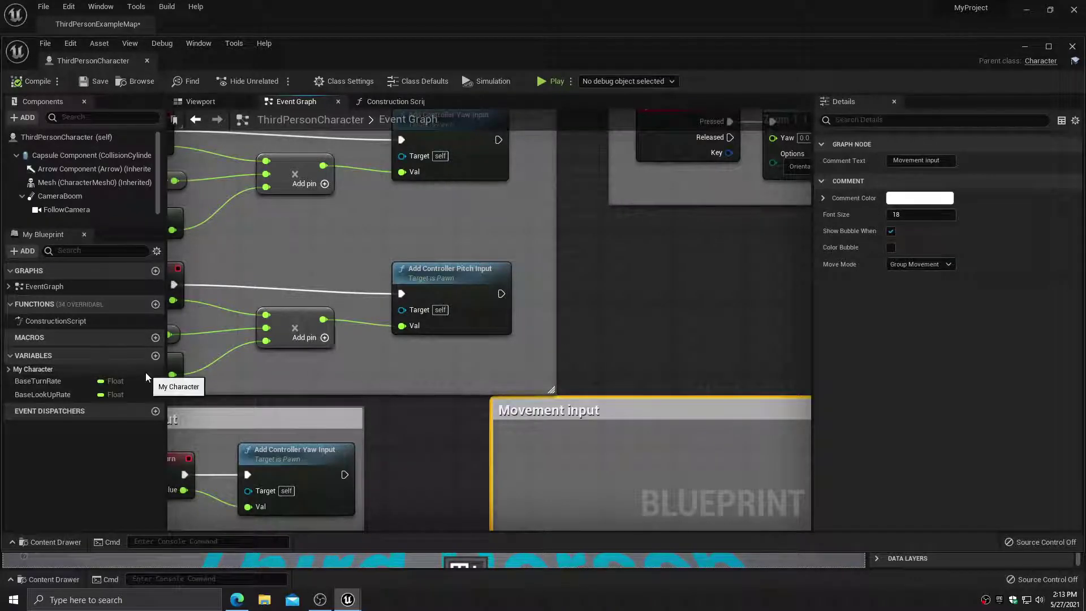
{"action": "left_click", "coordinate": [595, 325]}
{"action": "scroll", "coordinate": [595, 324], "scroll_direction": "down", "scroll_amount": 12}
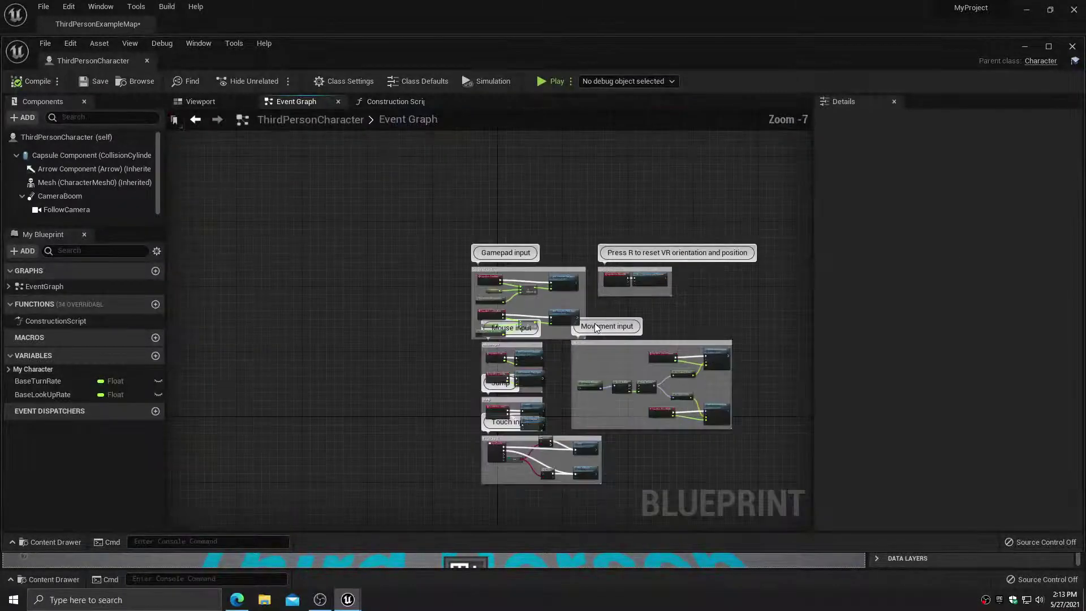
Browse the Blueprint action list and add a Spawn Actor from Class node in empty space beyond the Movement input group
{"action": "scroll", "coordinate": [597, 323], "scroll_direction": "up", "scroll_amount": 6}
{"action": "scroll", "coordinate": [597, 323], "scroll_direction": "up", "scroll_amount": 6}
{"action": "right_click_drag", "start_coordinate": [629, 322], "coordinate": [284, 270]}
{"action": "right_click", "coordinate": [511, 266]}
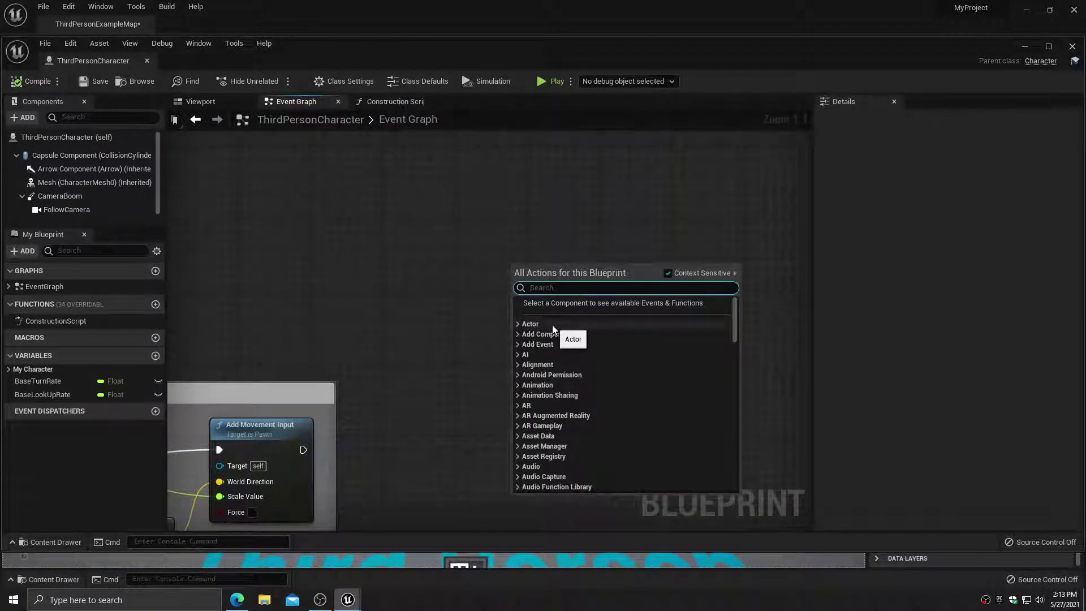
{"action": "scroll", "coordinate": [548, 470], "scroll_direction": "down", "scroll_amount": 3}
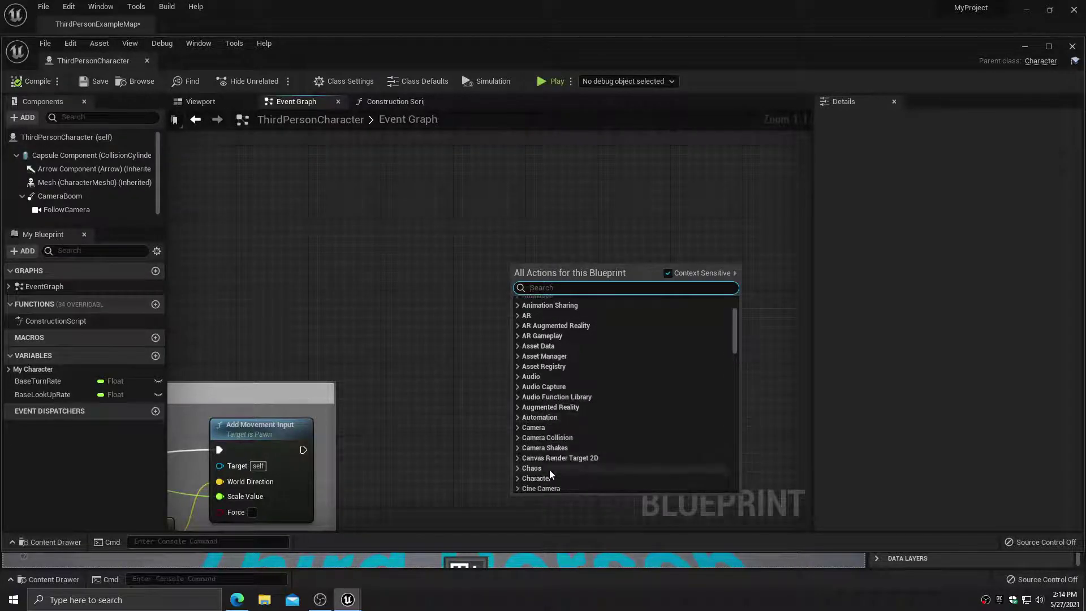
{"action": "scroll", "coordinate": [548, 469], "scroll_direction": "up", "scroll_amount": 3}
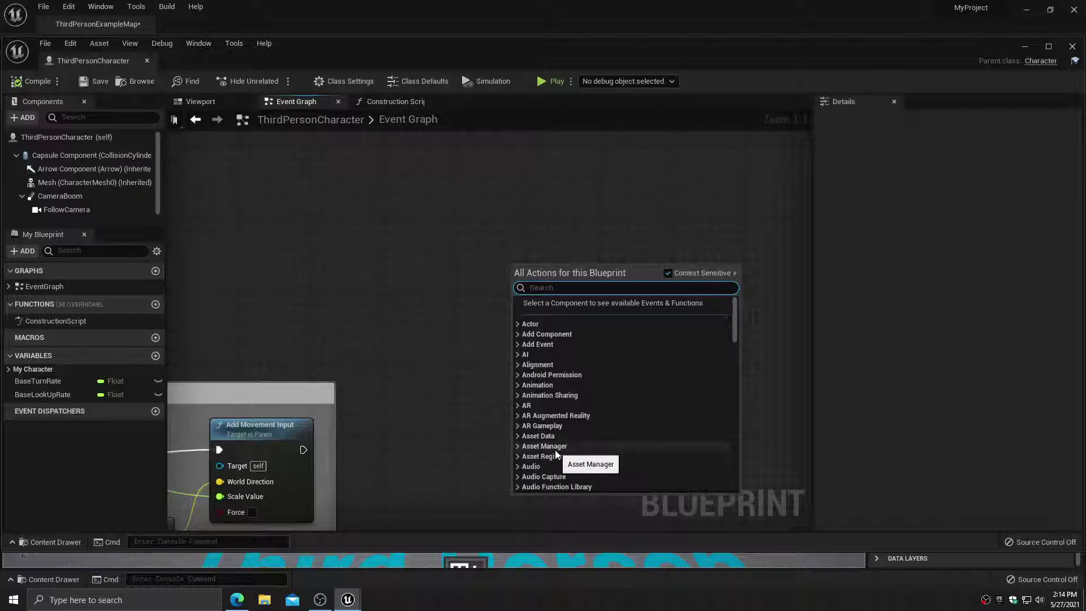
{"action": "type", "text": "spawnact"}
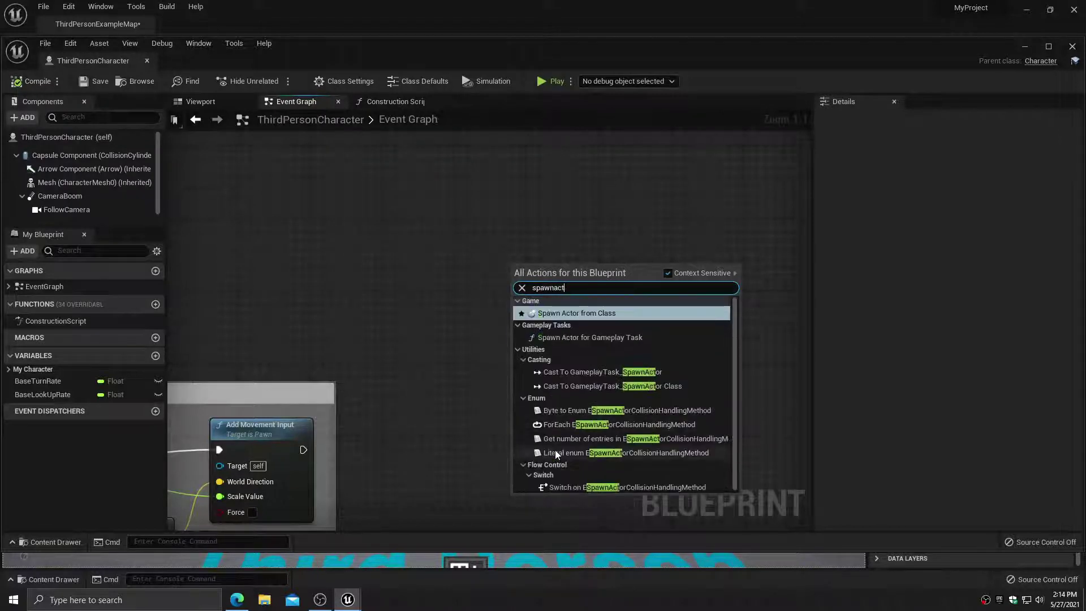
{"action": "left_click", "coordinate": [588, 316]}
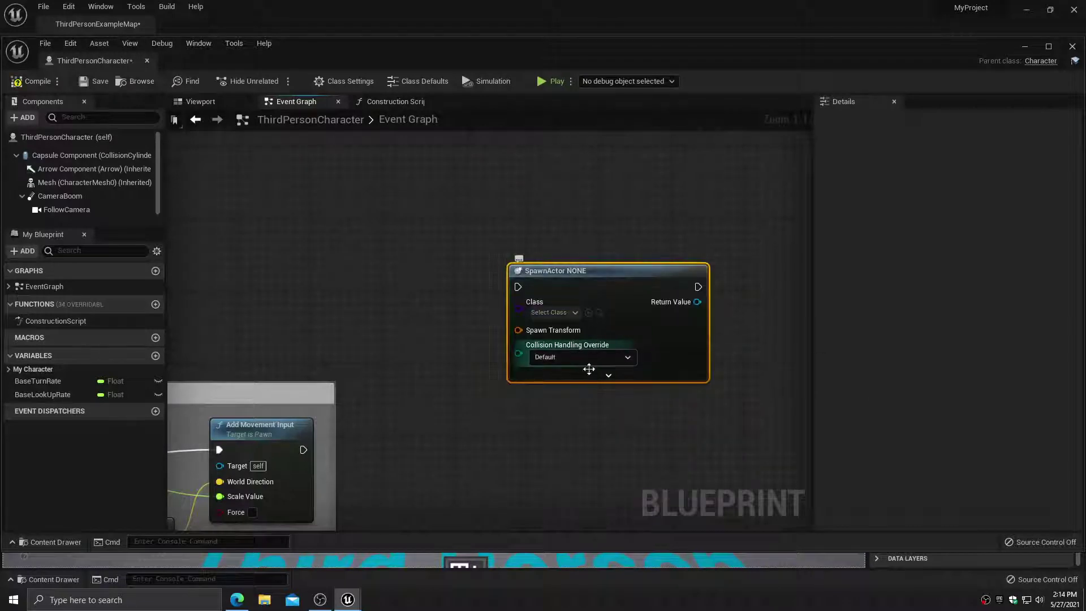
Move the SpawnActor node higher in the graph and delete it
{"action": "left_click_drag", "start_coordinate": [632, 286], "coordinate": [587, 187]}
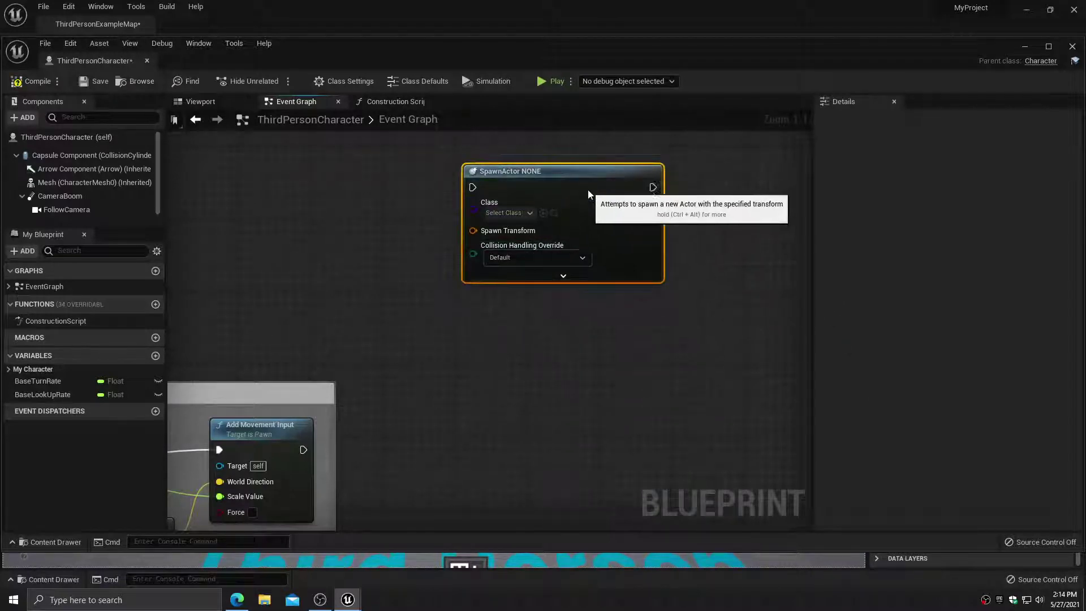
{"action": "left_click", "coordinate": [558, 259]}
{"action": "left_click", "coordinate": [554, 357]}
{"action": "left_click_drag", "start_coordinate": [419, 264], "coordinate": [774, 269]}
{"action": "key", "text": "Delete"}
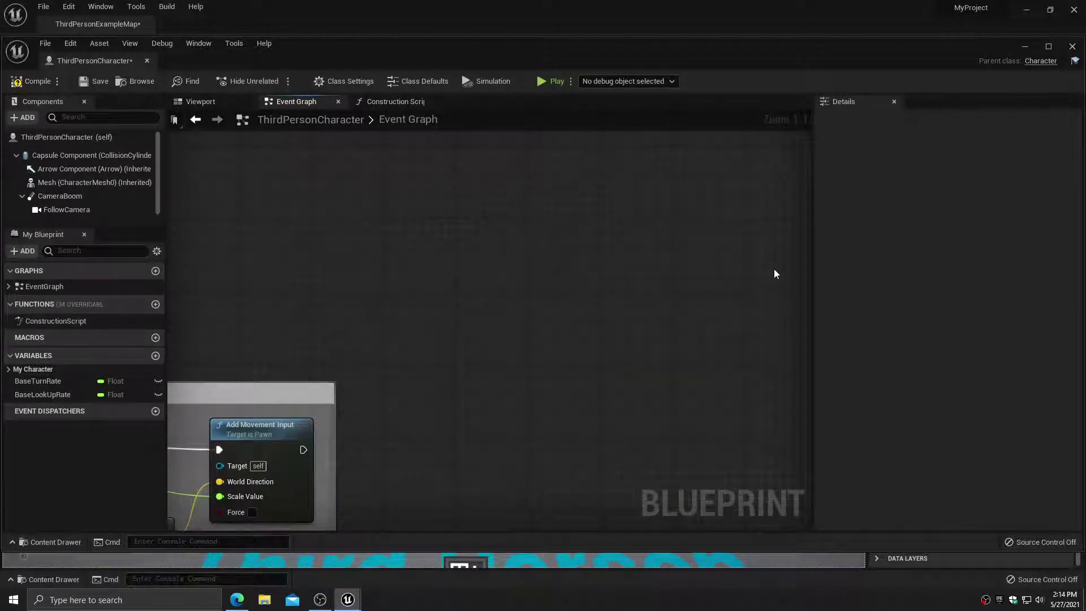
Fit the whole graph in view and close the editor, saving ThirdPersonCharacter and ThirdPersonExampleMap
{"action": "key", "text": "Home"}
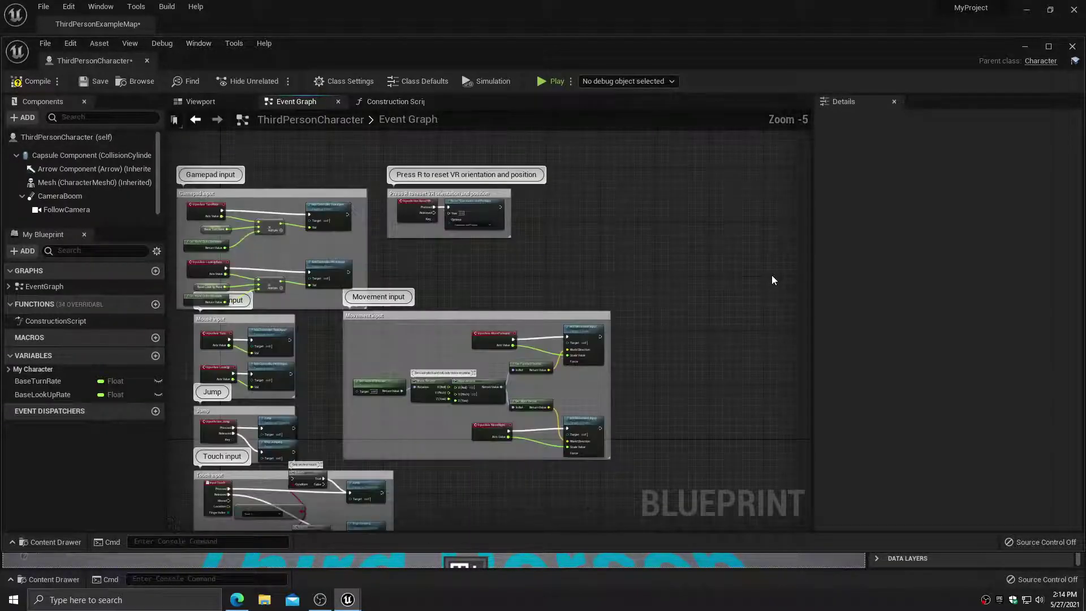
{"action": "left_click", "coordinate": [1074, 10]}
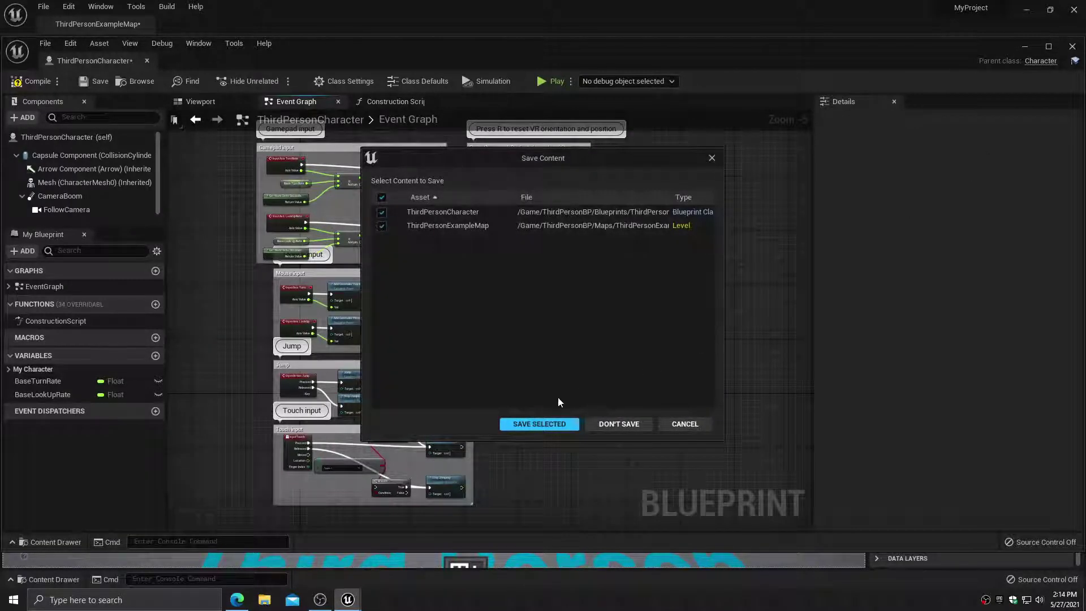
{"action": "left_click", "coordinate": [538, 423]}
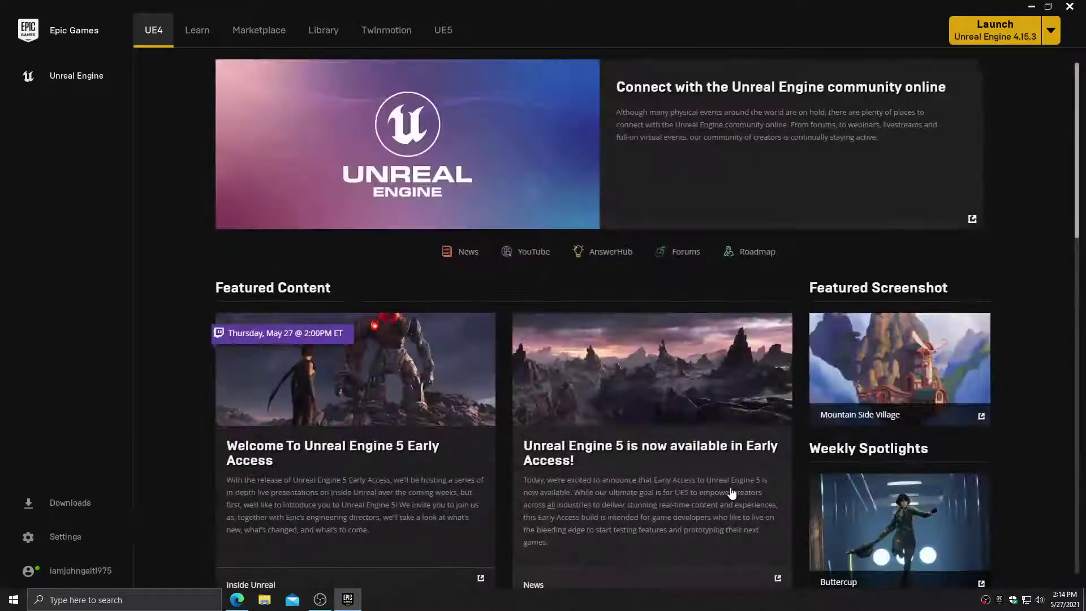
Show the launcher's Library, check the Documents folder's Unreal Projects for MyProject in File Explorer, and close the folder window
{"action": "left_click", "coordinate": [322, 33]}
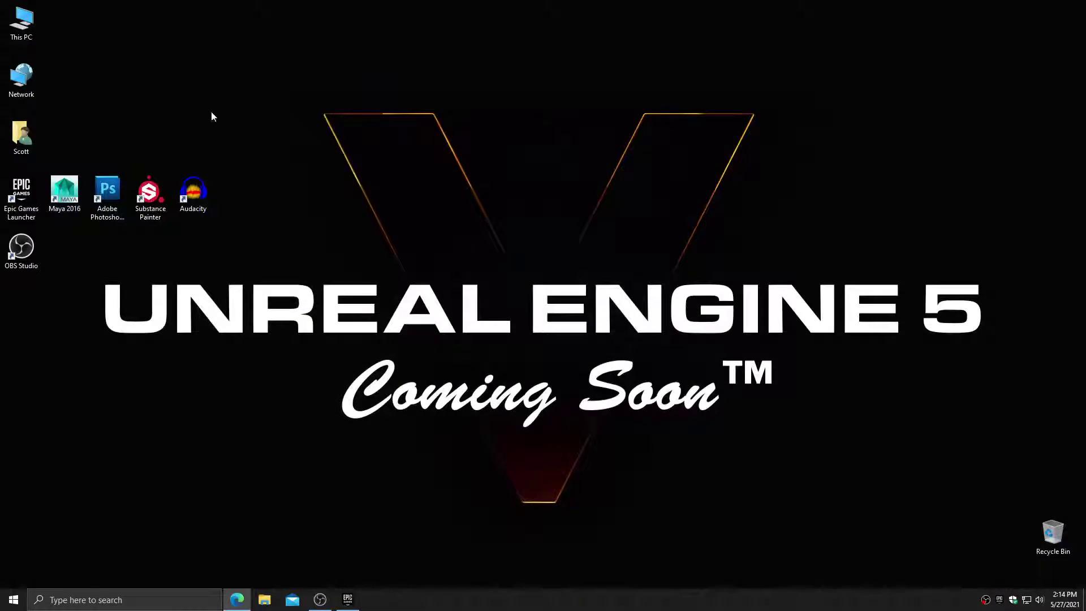
{"action": "double_click", "coordinate": [21, 135]}
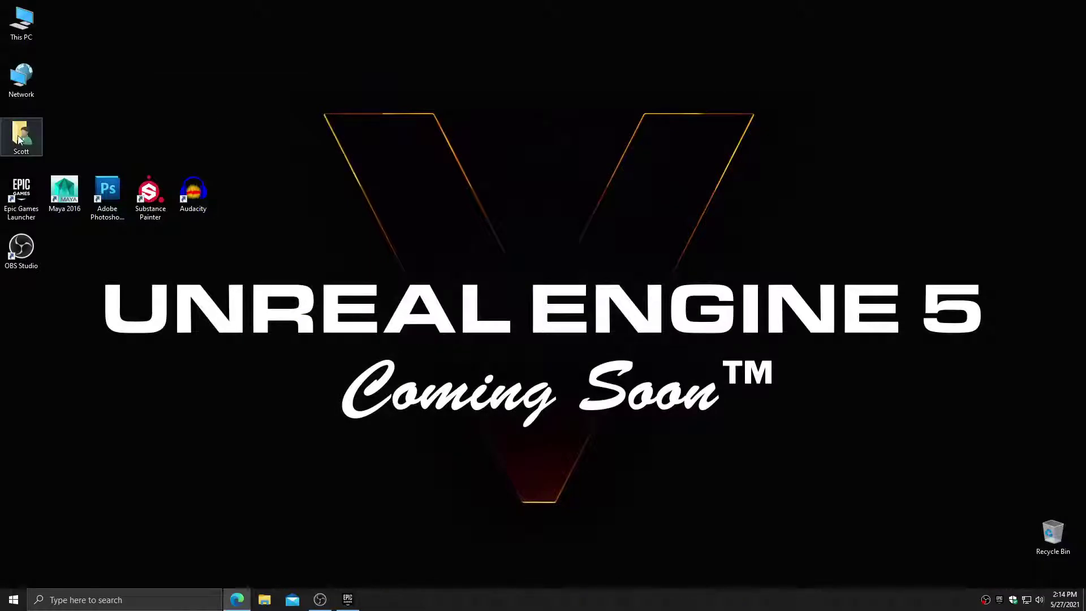
{"action": "double_click", "coordinate": [660, 224]}
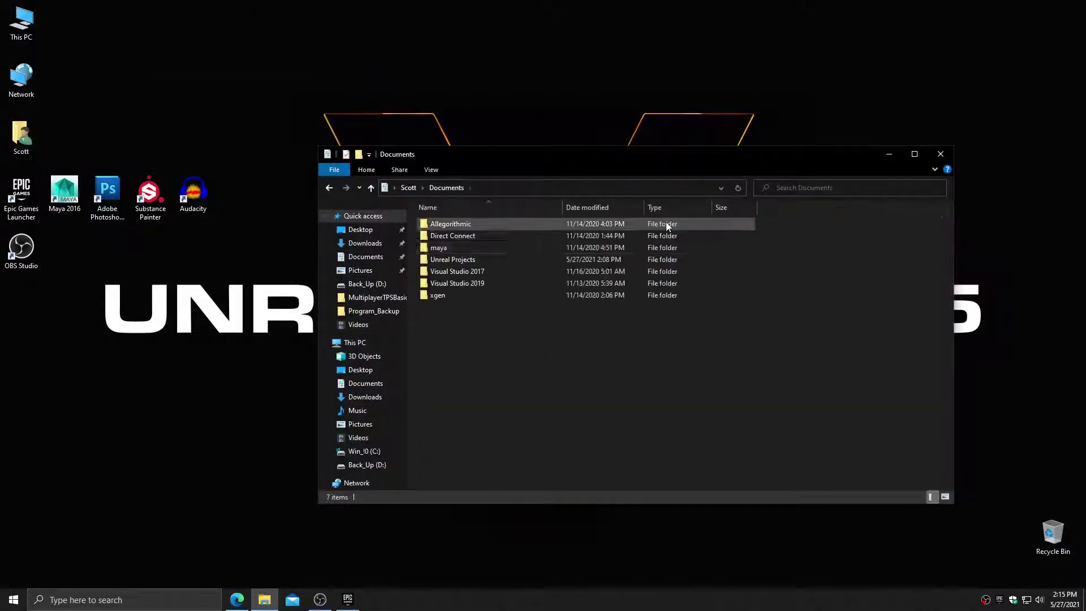
{"action": "double_click", "coordinate": [465, 263]}
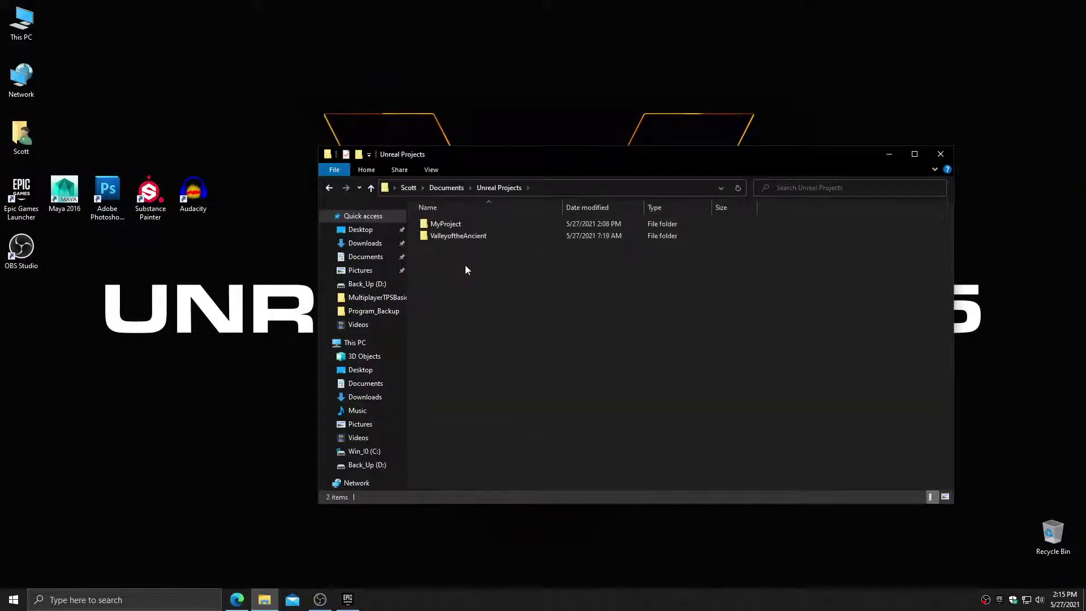
{"action": "left_click", "coordinate": [445, 225]}
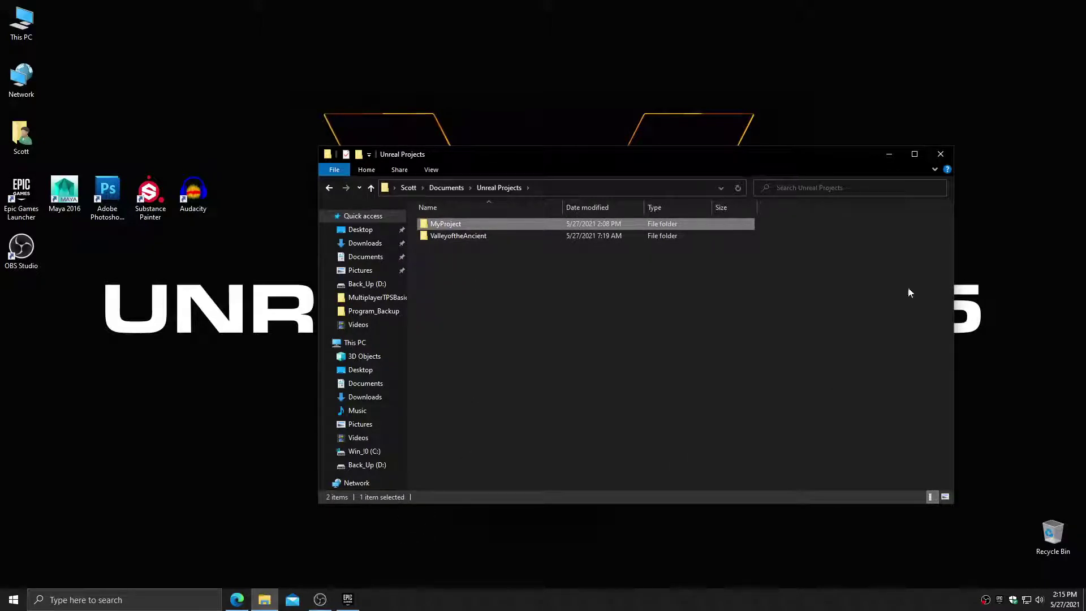
{"action": "left_click", "coordinate": [941, 153]}
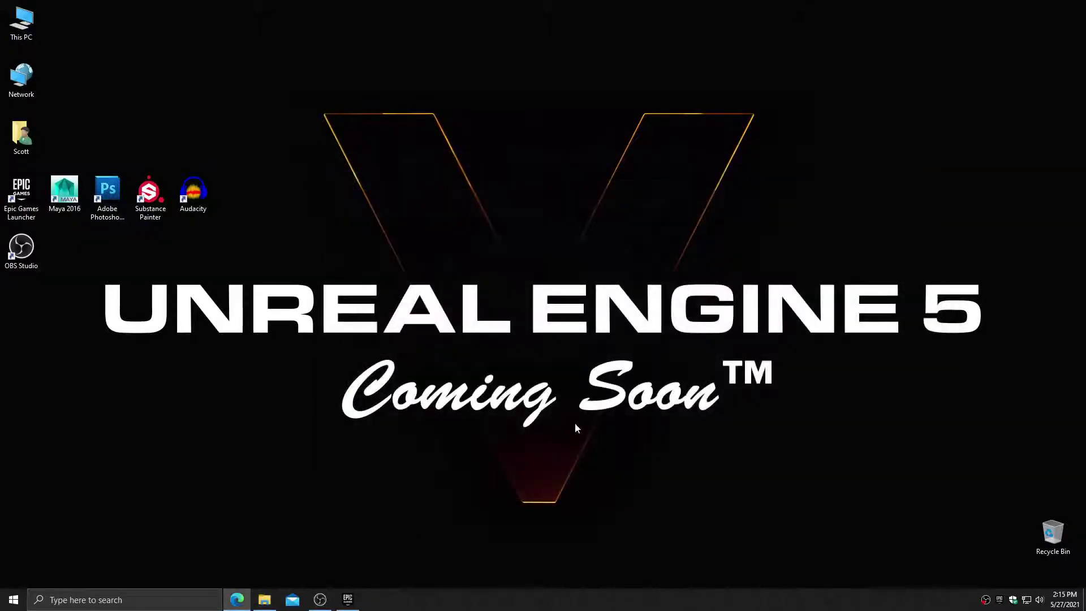
Restart the Epic Games Launcher and show its Library again so the project list refreshes
{"action": "left_click", "coordinate": [347, 601]}
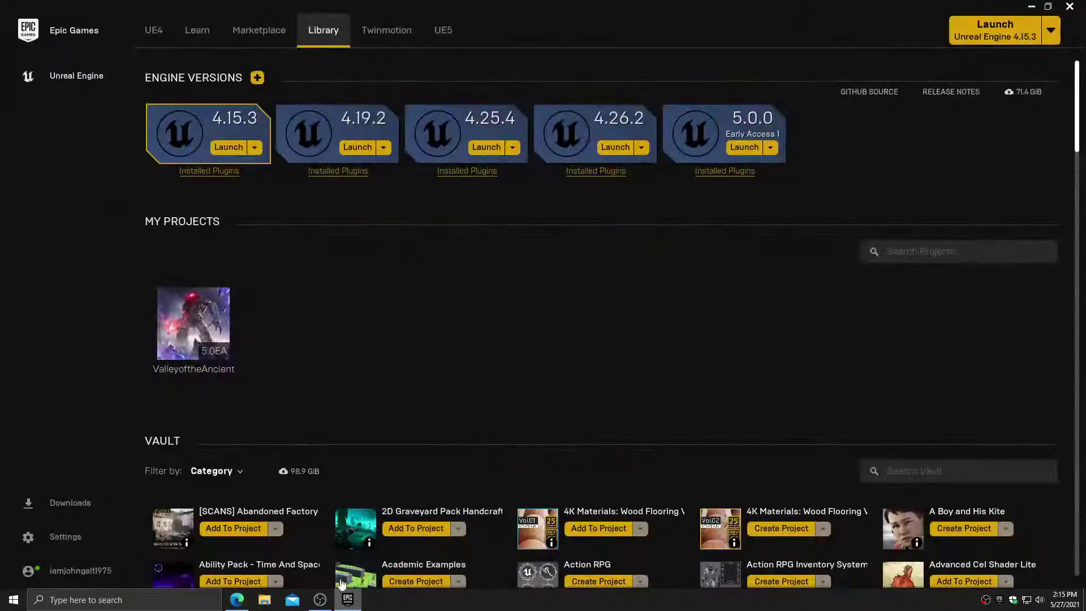
{"action": "left_click", "coordinate": [1071, 7]}
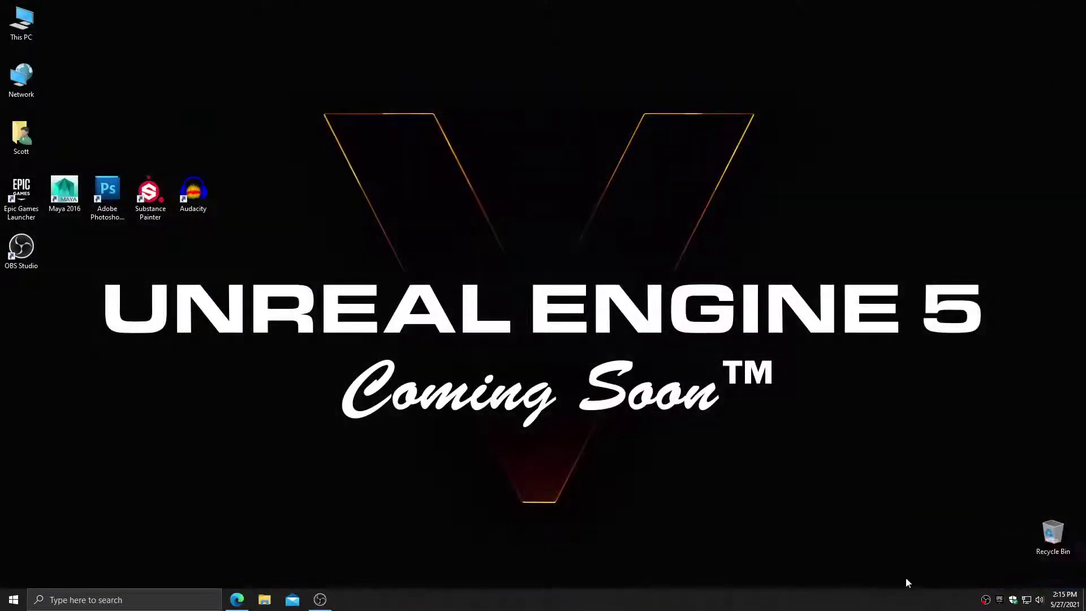
{"action": "double_click", "coordinate": [21, 195]}
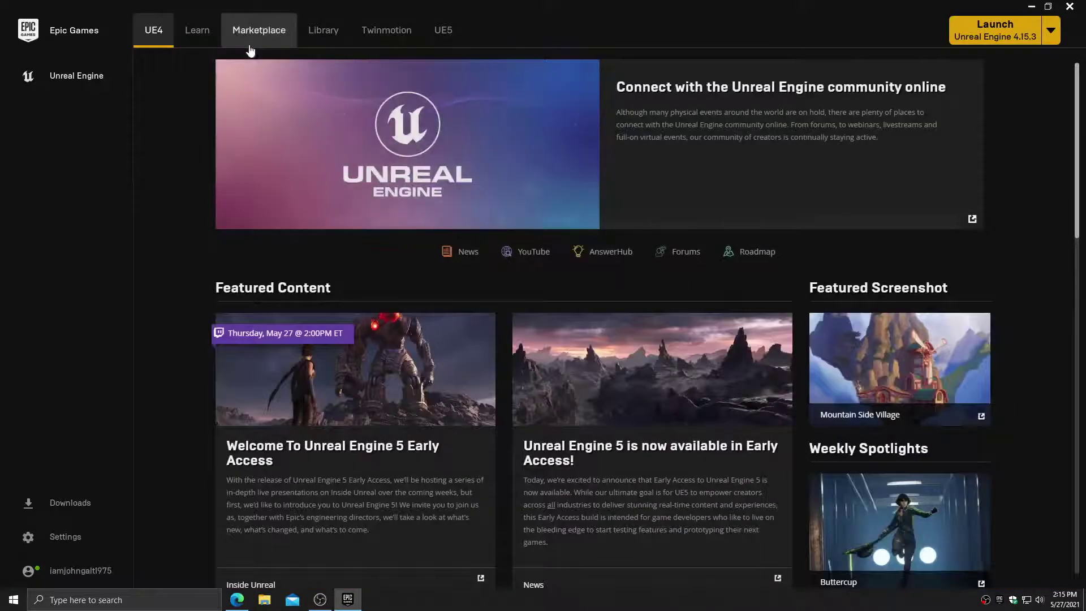
{"action": "left_click", "coordinate": [313, 35]}
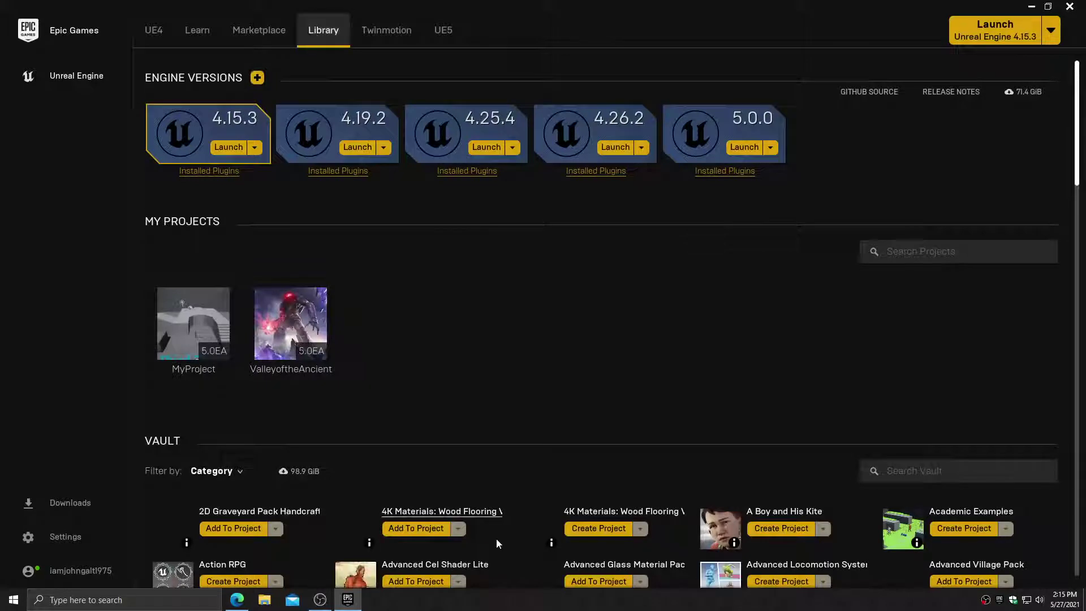
Delete MyProject from My Projects in the Library and approve the permanent removal of its files
{"action": "left_click", "coordinate": [194, 330]}
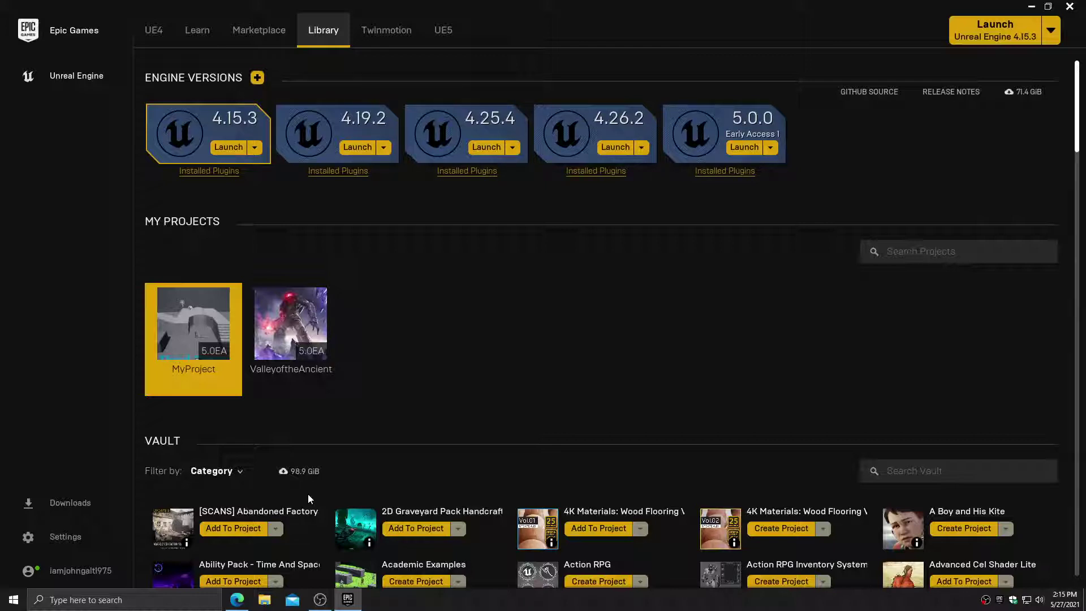
{"action": "mouse_move", "coordinate": [313, 478]}
{"action": "right_click", "coordinate": [191, 318]}
{"action": "left_click", "coordinate": [244, 393]}
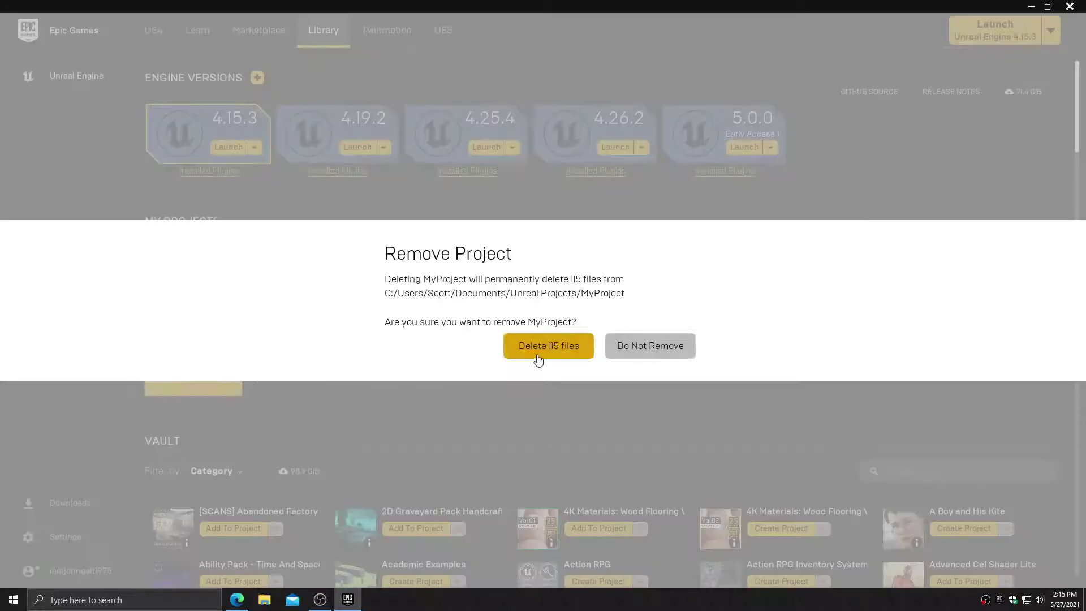
{"action": "left_click", "coordinate": [543, 348]}
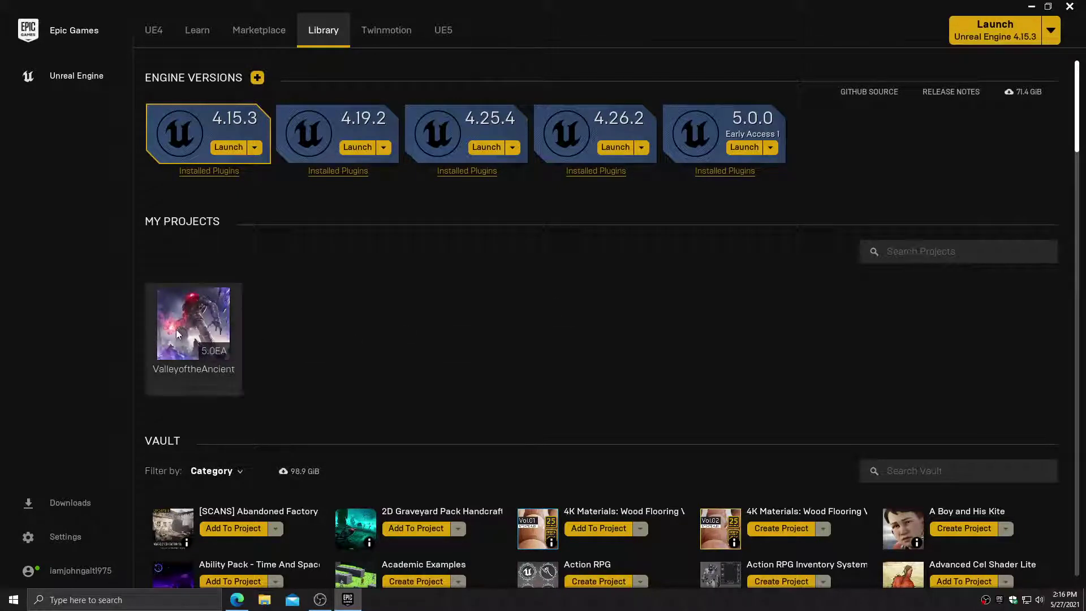
Open the ValleyoftheAncient project in Unreal Engine 5 and decline re-opening the previous asset editor
{"action": "mouse_move", "coordinate": [204, 314]}
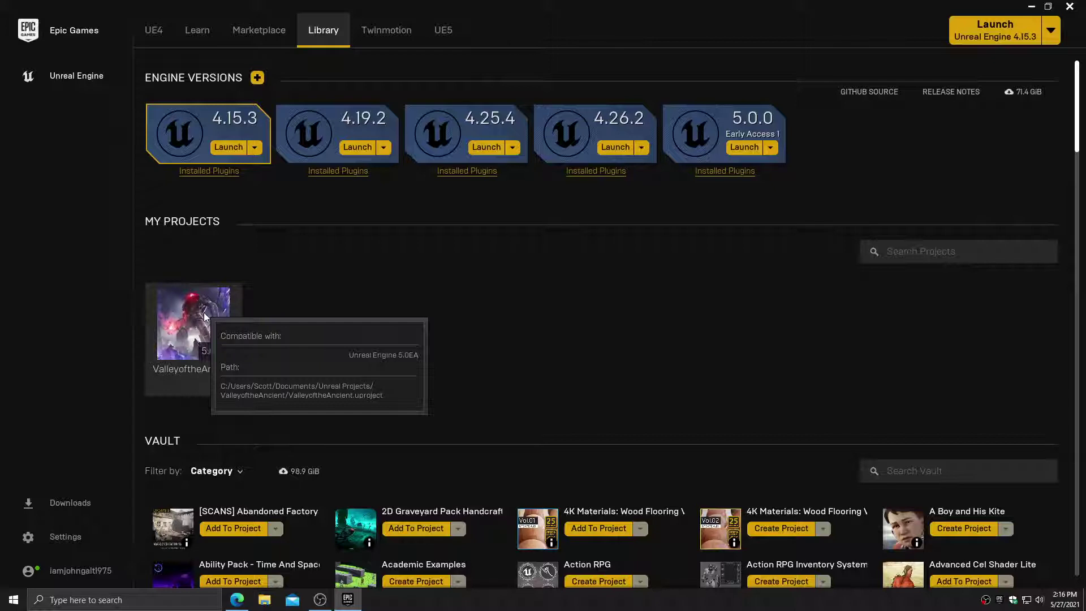
{"action": "double_click", "coordinate": [203, 312]}
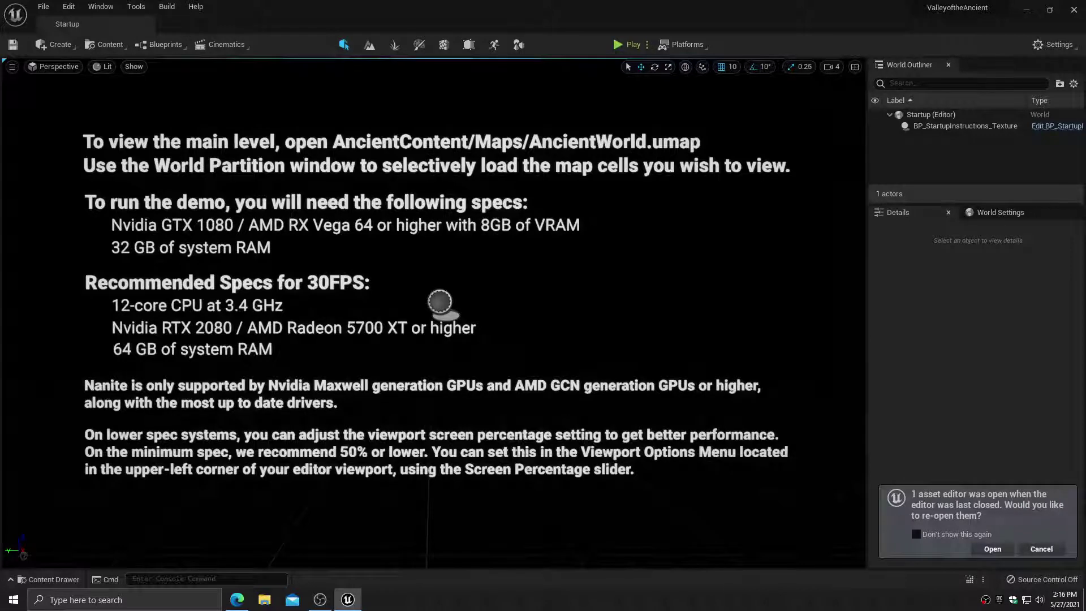
{"action": "left_click", "coordinate": [1041, 549]}
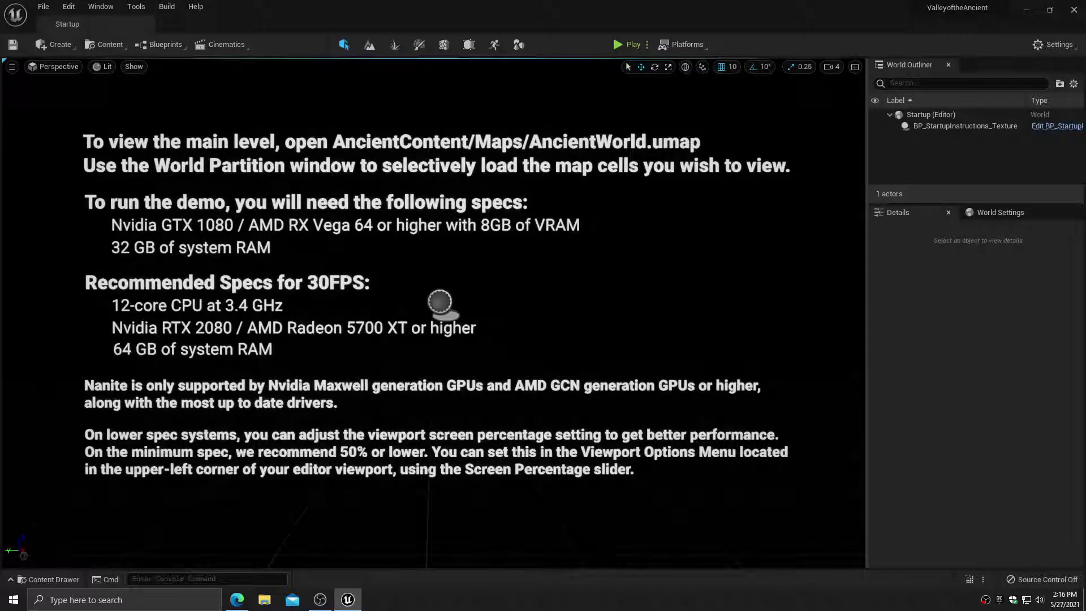
Examine the commands offered in the editor's File, Edit, Window, Tools, Build and Help menus
{"action": "left_click", "coordinate": [42, 7]}
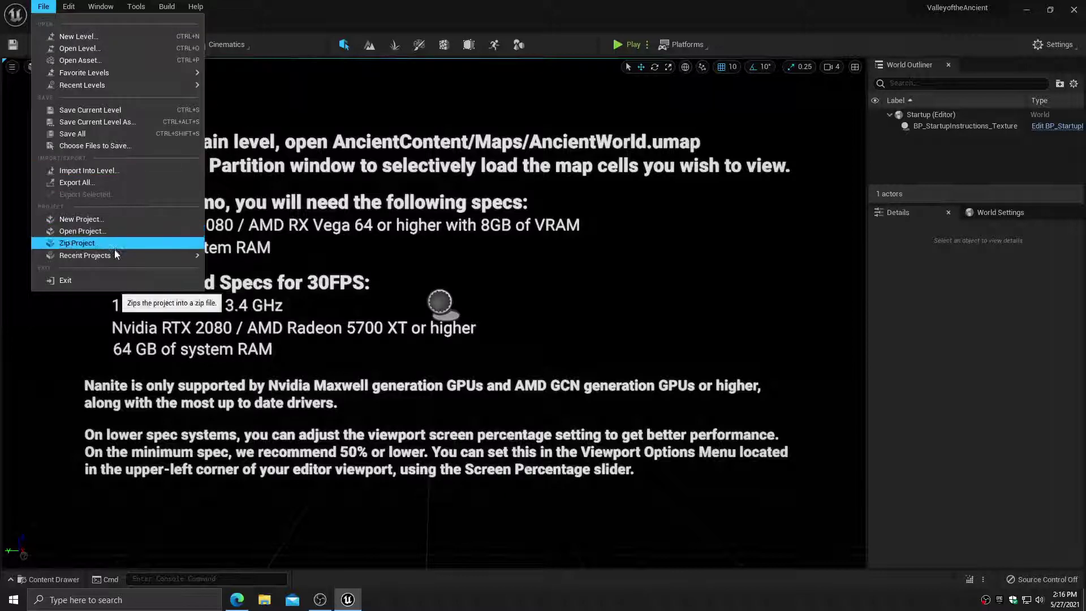
{"action": "mouse_move", "coordinate": [121, 256]}
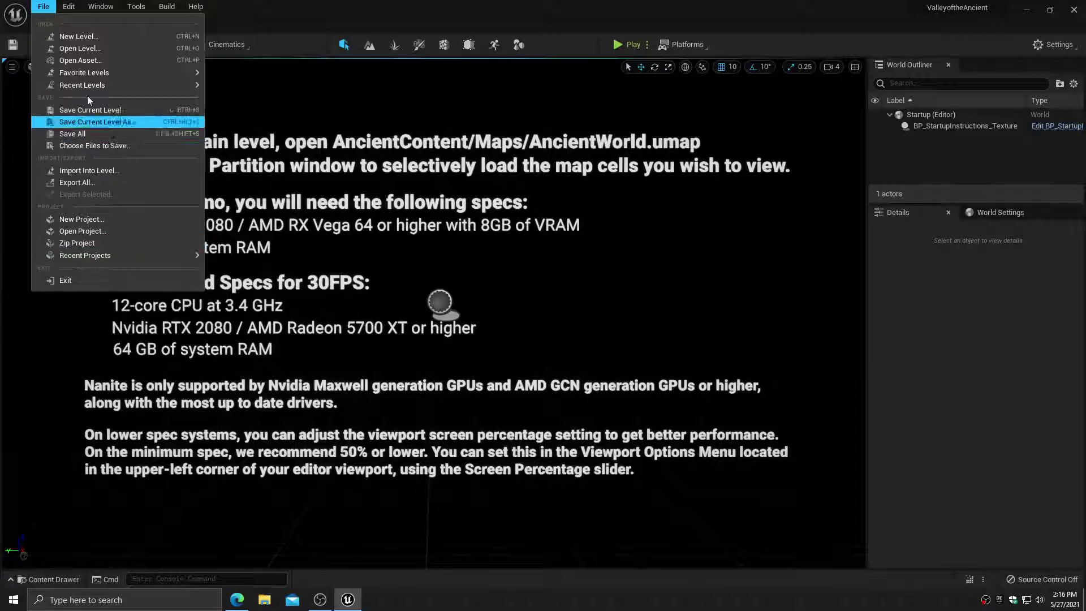
{"action": "mouse_move", "coordinate": [69, 10]}
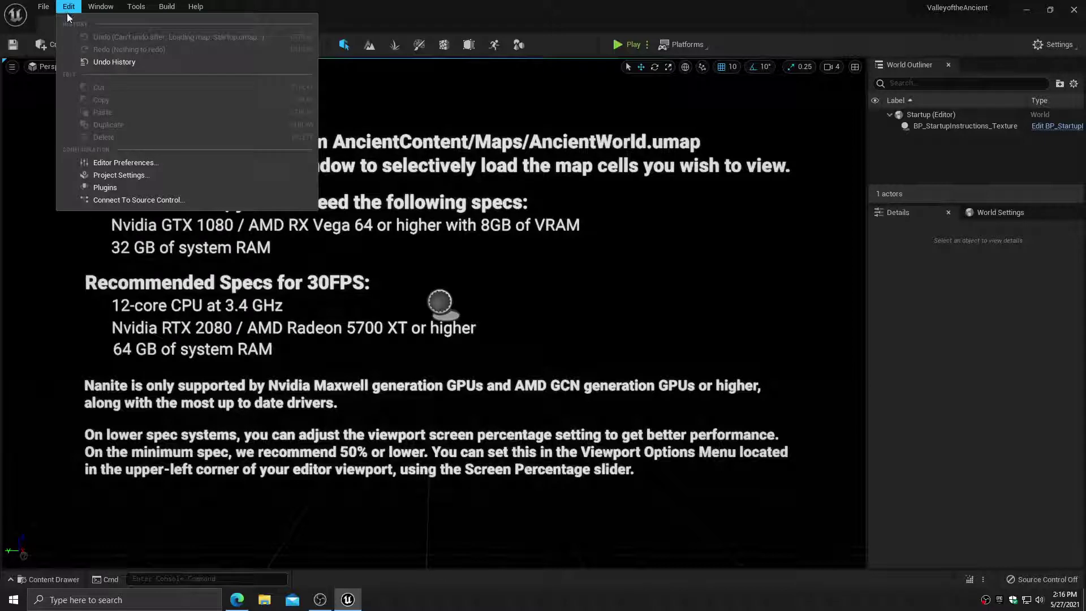
{"action": "mouse_move", "coordinate": [103, 8]}
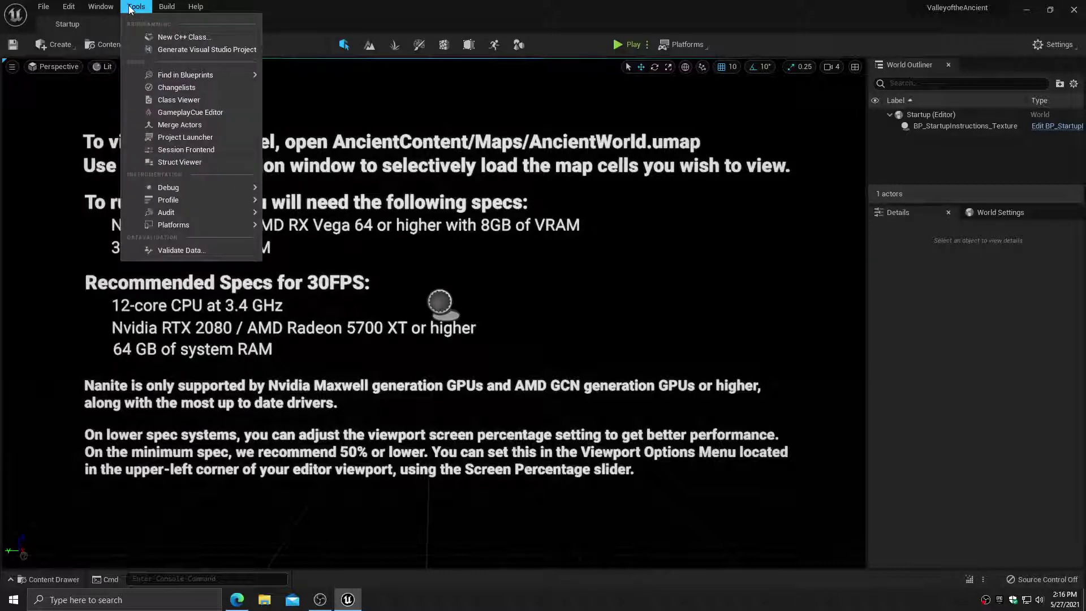
{"action": "mouse_move", "coordinate": [166, 8]}
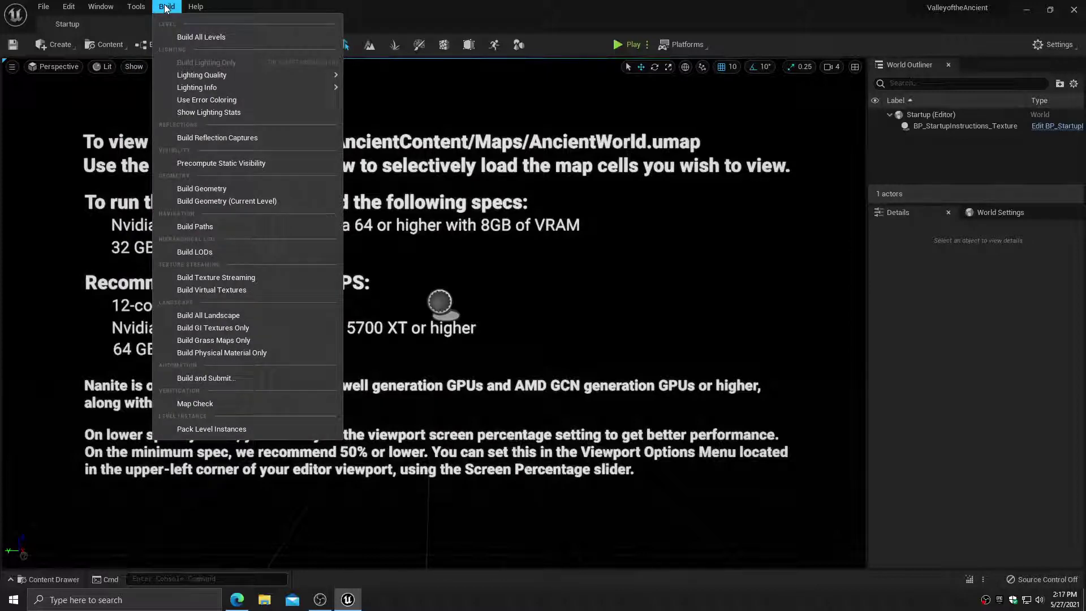
{"action": "left_click", "coordinate": [167, 8]}
{"action": "left_click", "coordinate": [196, 6]}
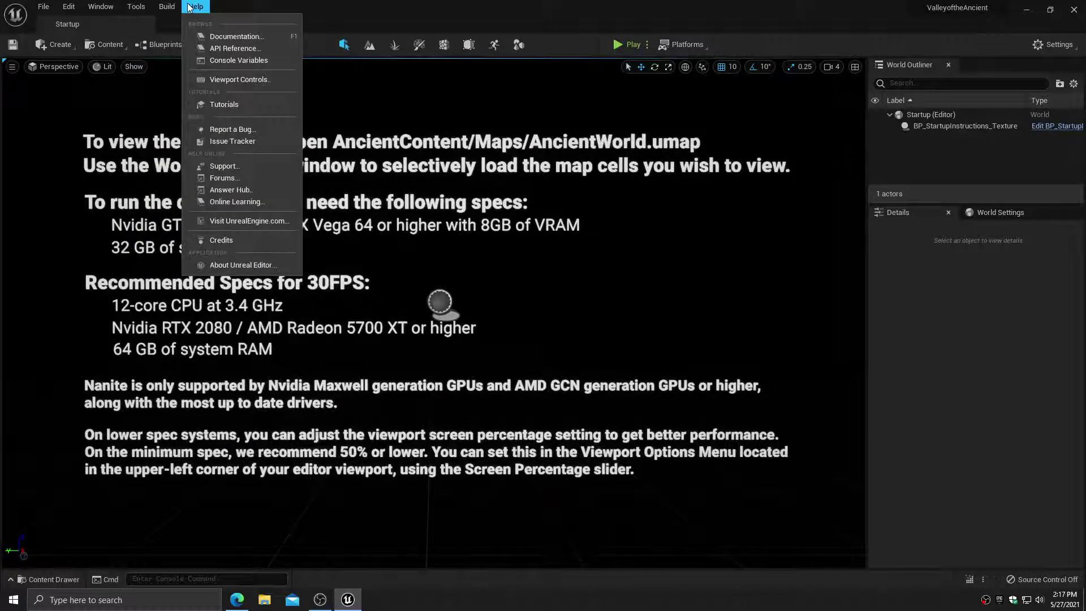
{"action": "mouse_move", "coordinate": [172, 6]}
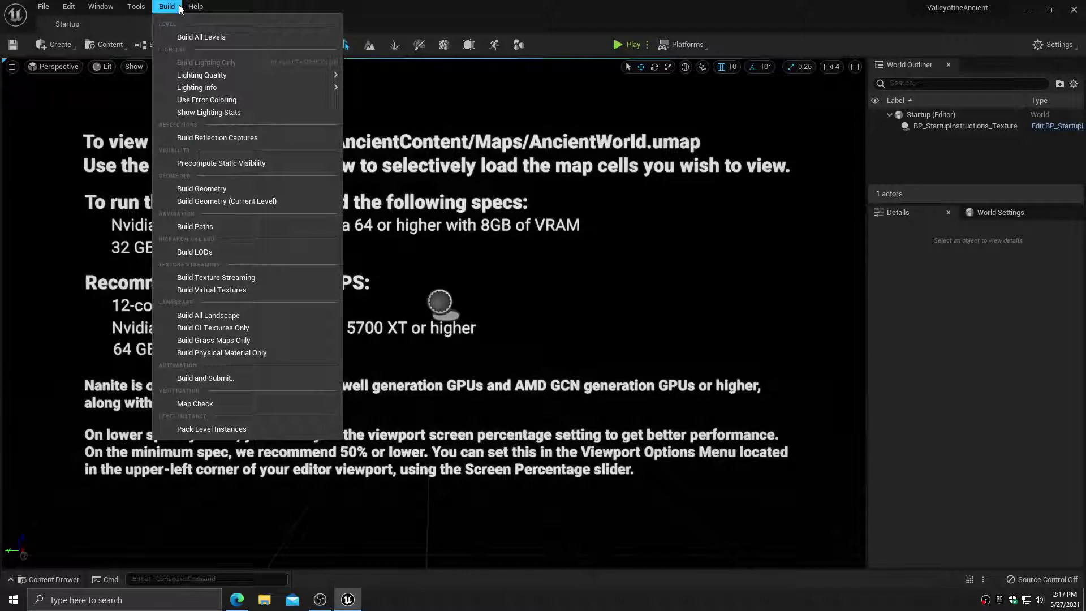
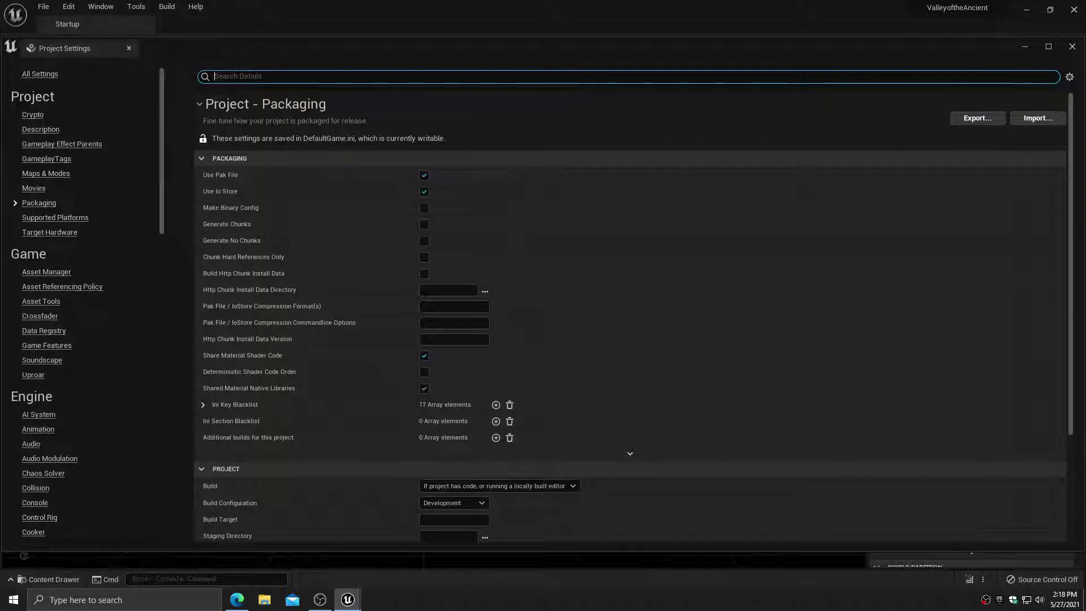
Close the Project Settings window and examine the startup instructions in the level at different distances
{"action": "left_click", "coordinate": [1072, 47]}
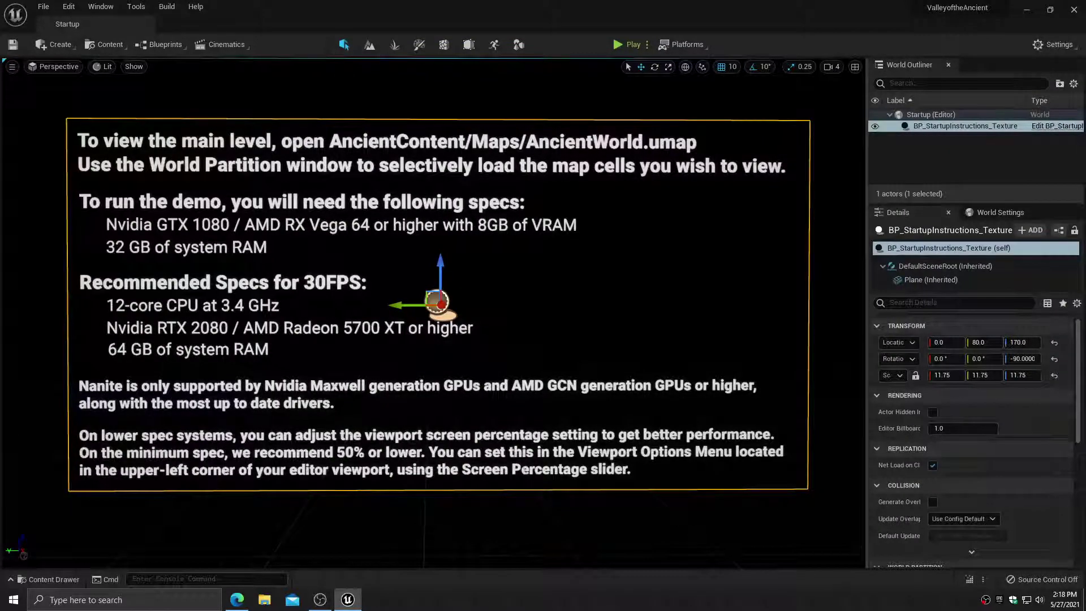
{"action": "scroll", "coordinate": [435, 313], "scroll_direction": "down", "scroll_amount": 4}
{"action": "scroll", "coordinate": [434, 312], "scroll_direction": "up", "scroll_amount": 8}
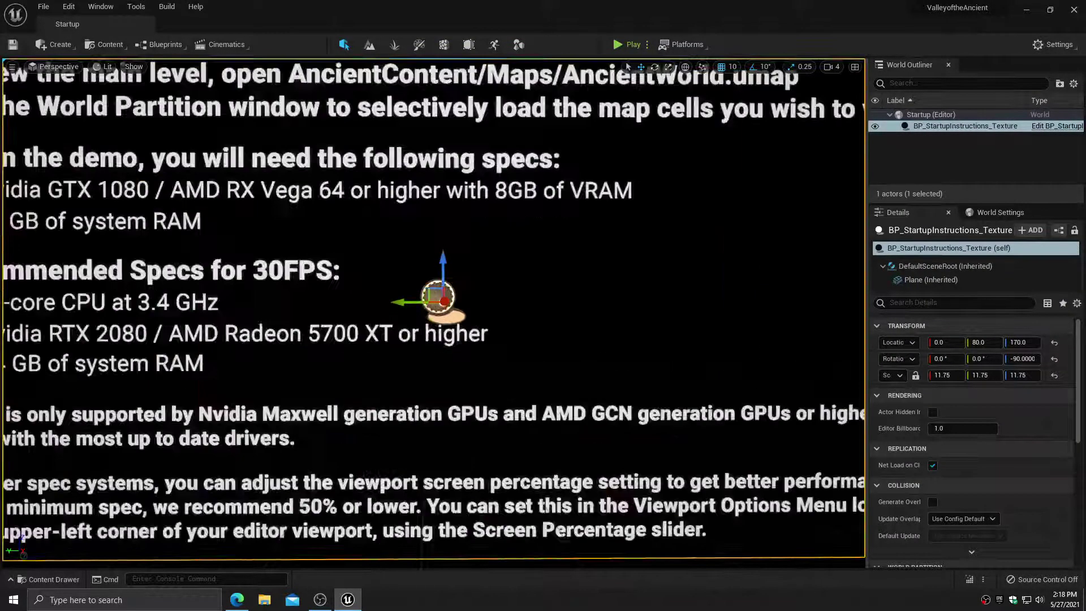
{"action": "scroll", "coordinate": [434, 313], "scroll_direction": "down", "scroll_amount": 7}
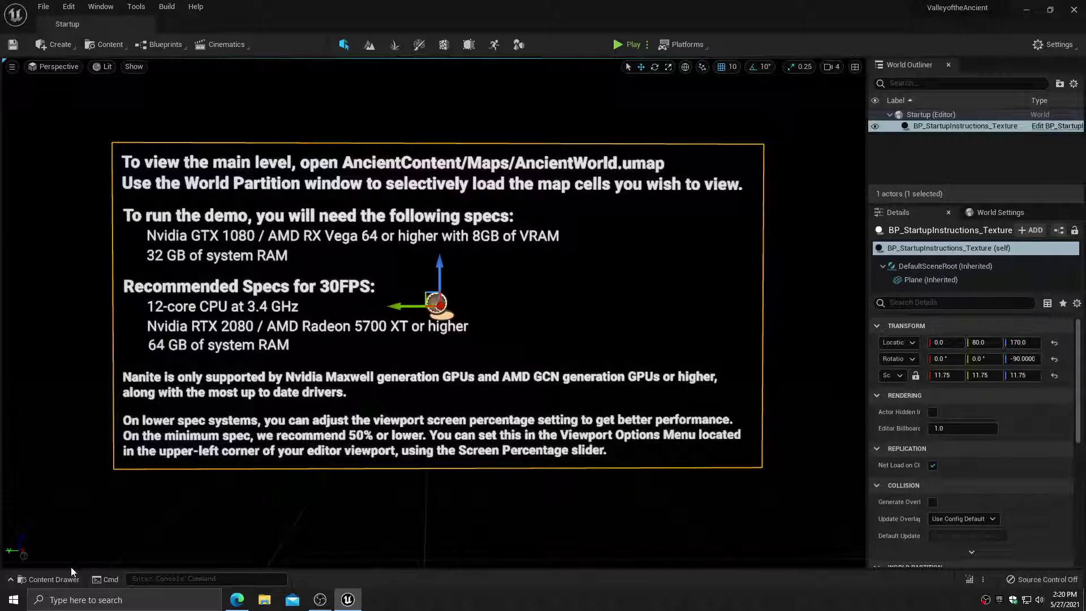
Open the Content Drawer and view the favorite folders AncientContent and HoverDrone Content
{"action": "left_click", "coordinate": [63, 579]}
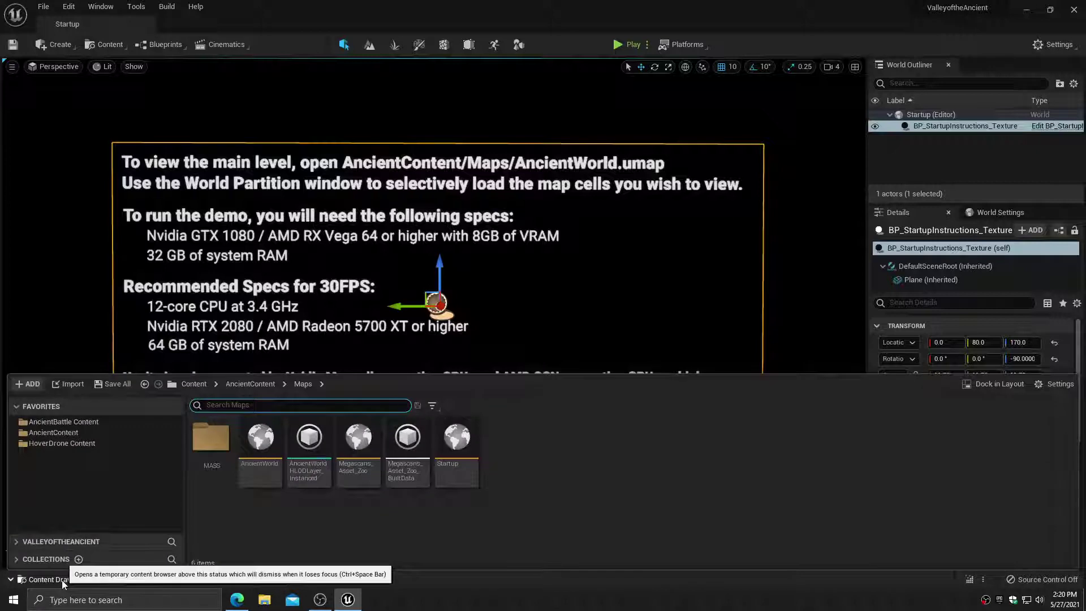
{"action": "left_click", "coordinate": [58, 432]}
{"action": "left_click", "coordinate": [57, 444]}
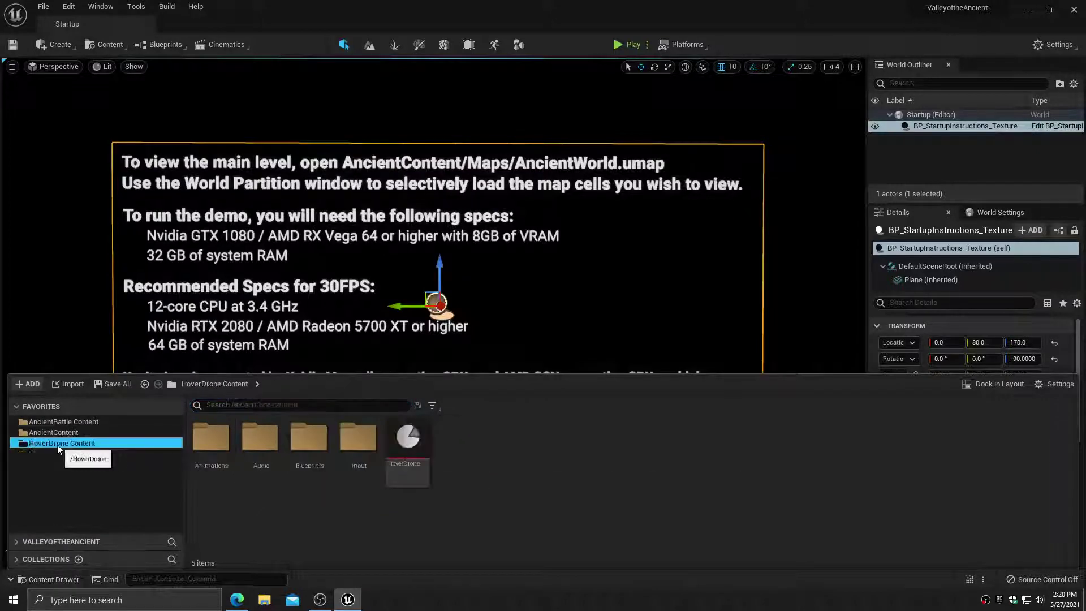
Expand the ValleyoftheAncient folder tree and look through its content and C++ class folders
{"action": "left_click", "coordinate": [35, 540]}
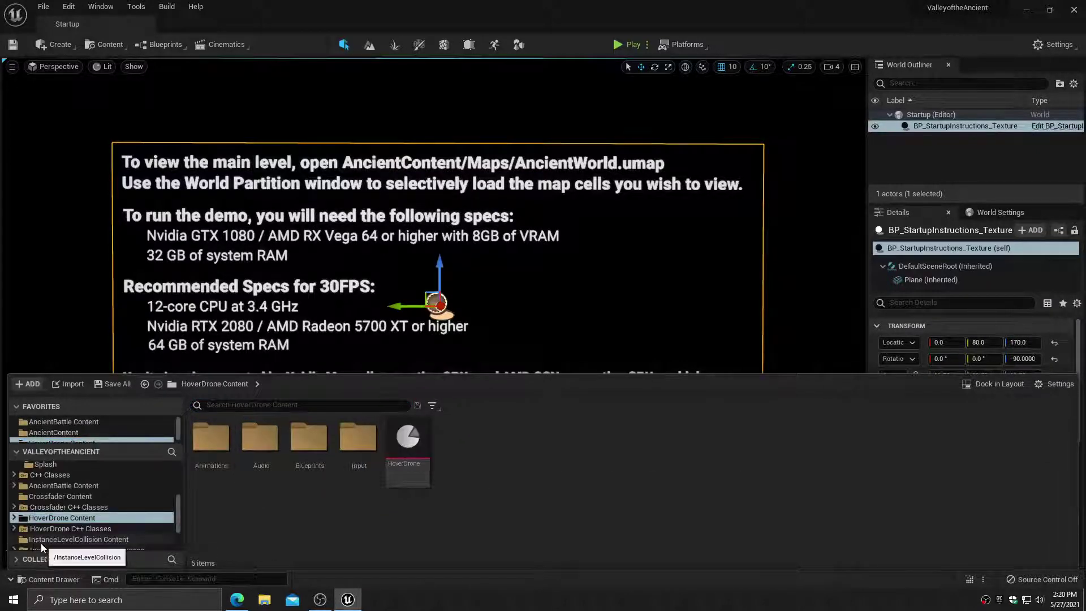
{"action": "scroll", "coordinate": [67, 499], "scroll_direction": "down", "scroll_amount": 3}
{"action": "scroll", "coordinate": [66, 501], "scroll_direction": "down", "scroll_amount": 2}
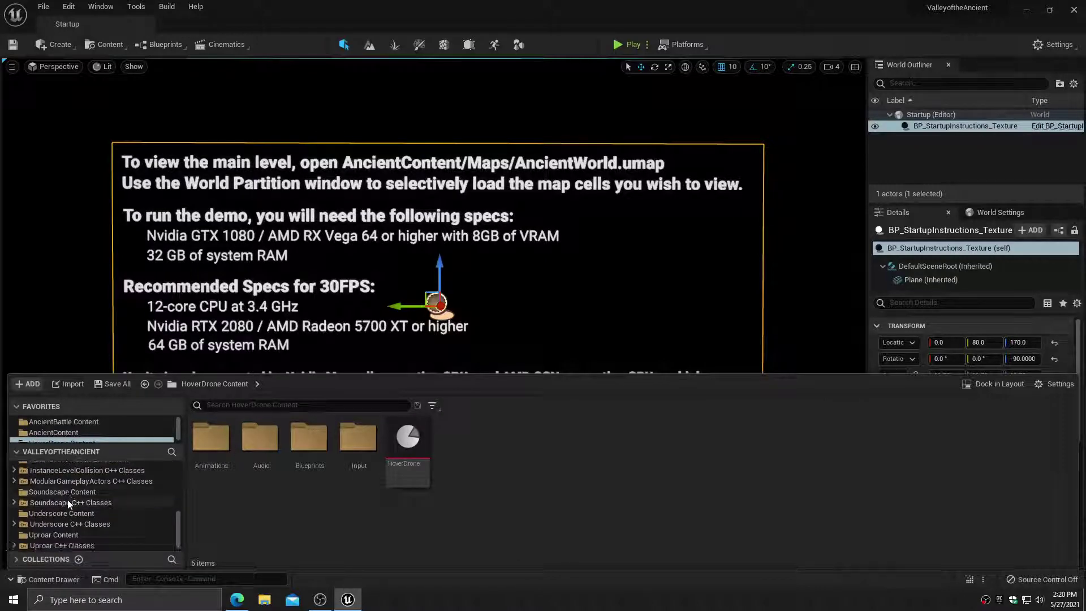
{"action": "scroll", "coordinate": [67, 499], "scroll_direction": "up", "scroll_amount": 5}
{"action": "scroll", "coordinate": [68, 497], "scroll_direction": "up", "scroll_amount": 5}
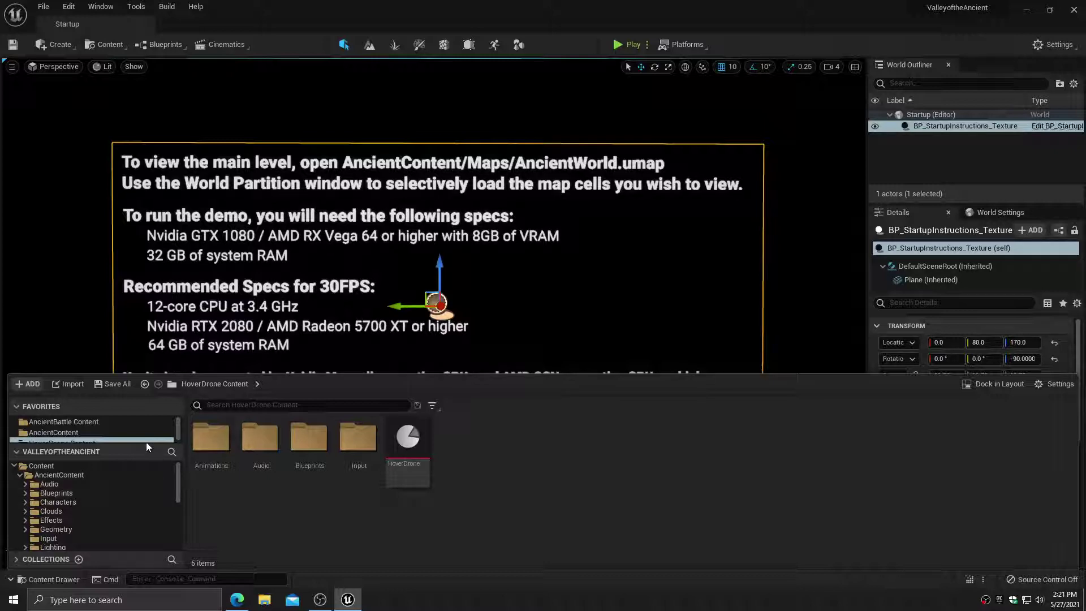
Enlarge the Favorites section until all three folders fit, and show the contents of the AncientContent favorite
{"action": "left_click_drag", "start_coordinate": [145, 442], "coordinate": [145, 460]}
{"action": "left_click_drag", "start_coordinate": [132, 443], "coordinate": [129, 460]}
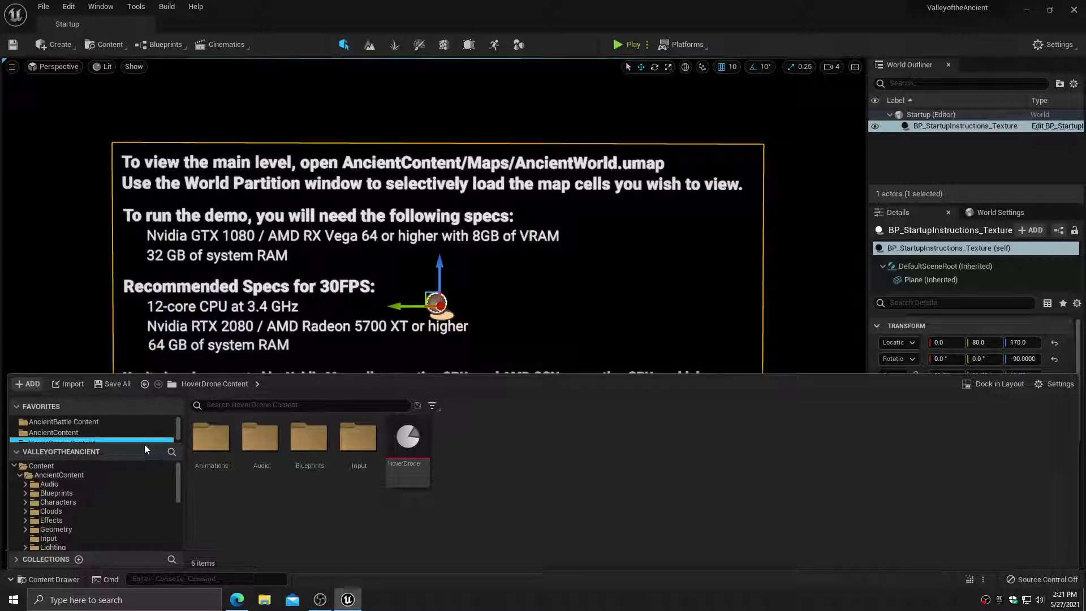
{"action": "left_click_drag", "start_coordinate": [144, 443], "coordinate": [134, 464]}
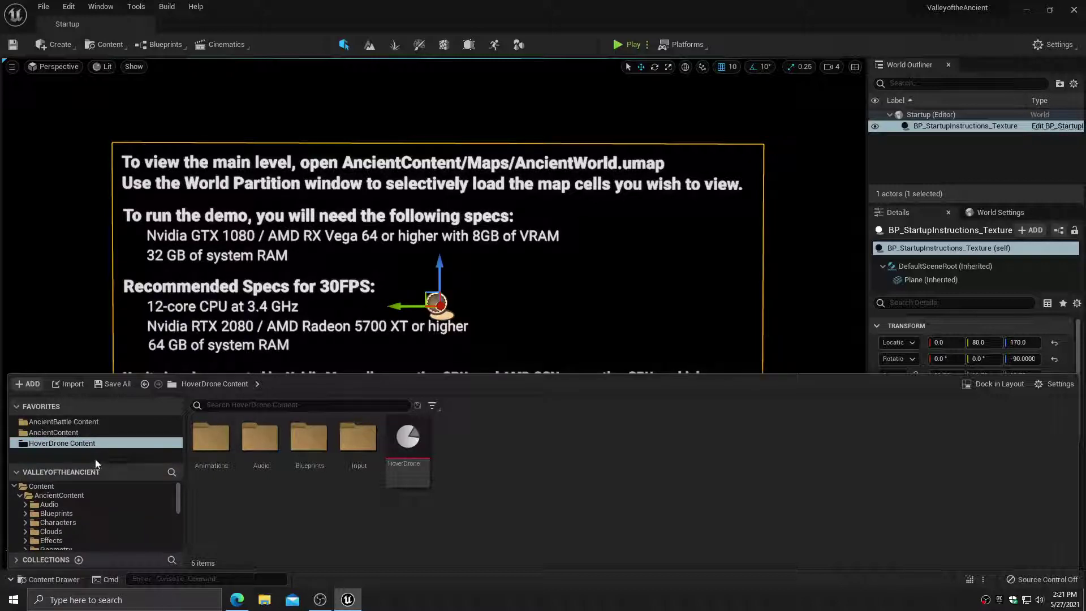
{"action": "left_click", "coordinate": [96, 433]}
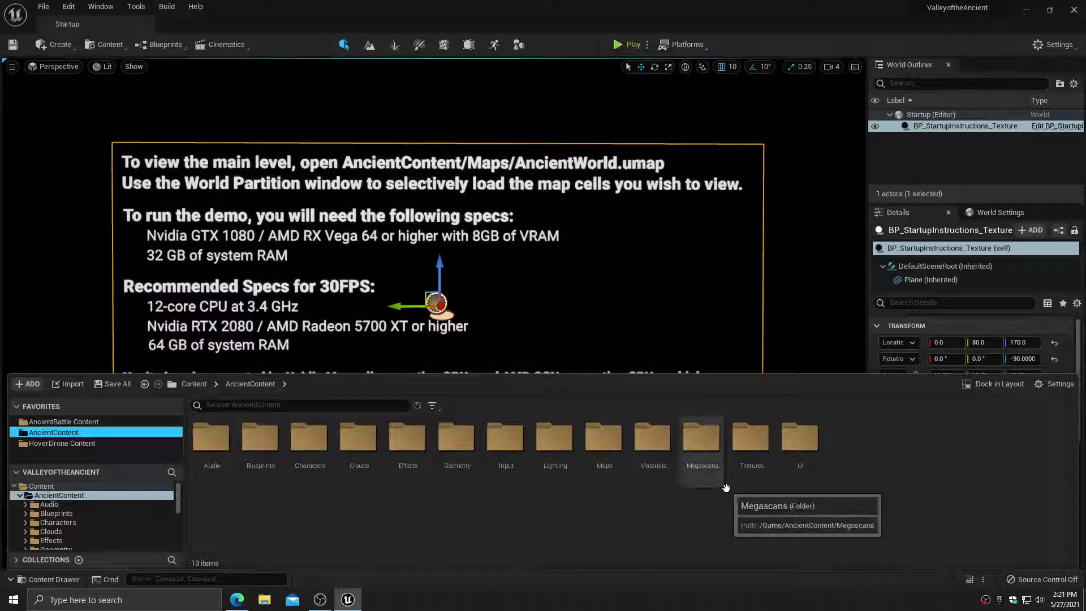
Open the AncientWorld level from the Maps folder of AncientContent
{"action": "double_click", "coordinate": [604, 439]}
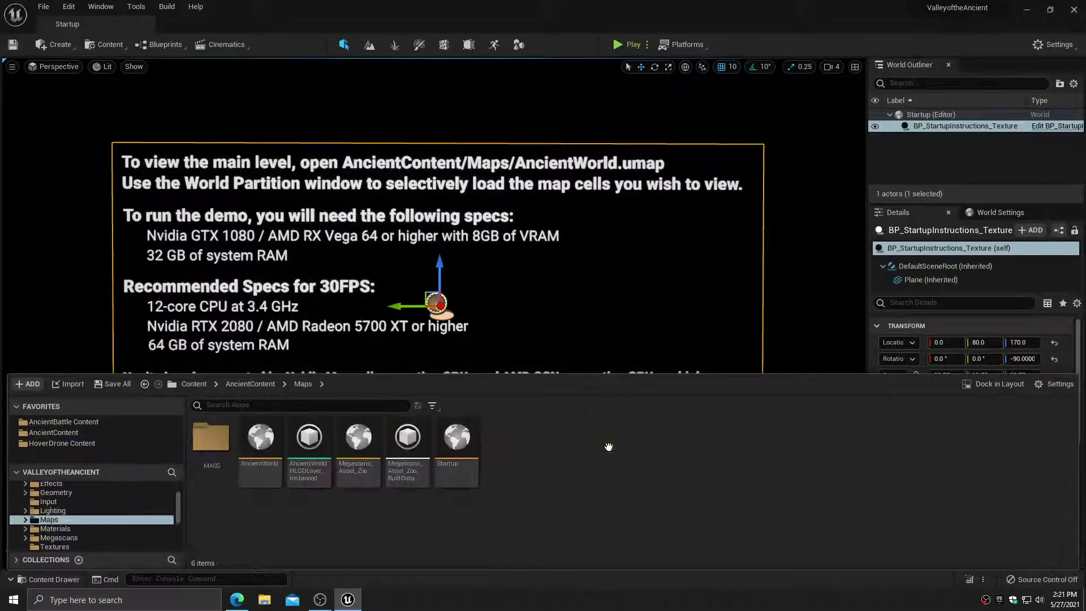
{"action": "double_click", "coordinate": [261, 450]}
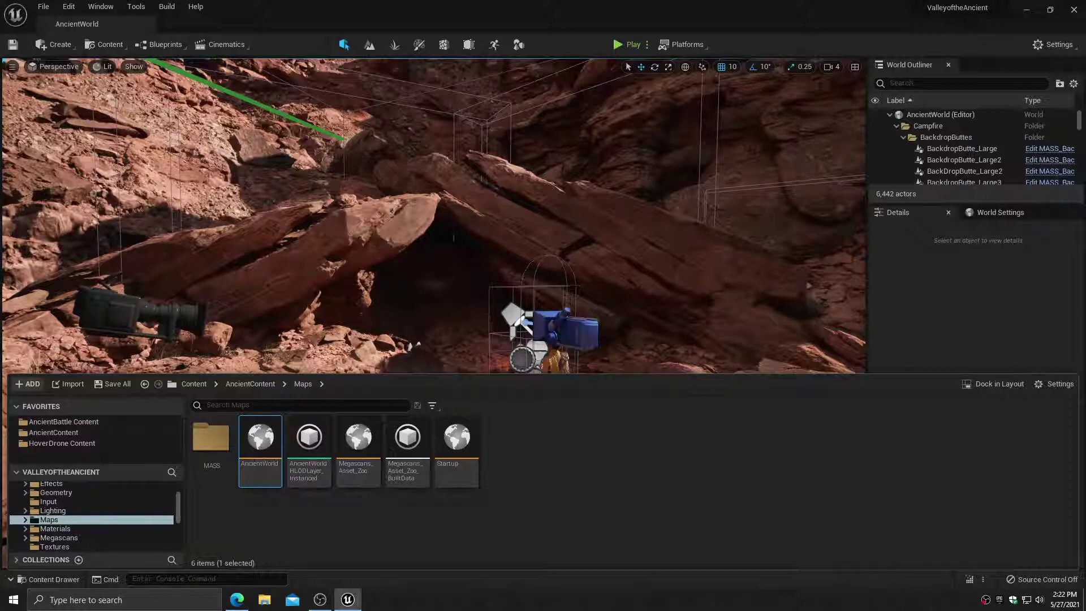
Switch to a new Edge browser window and search DuckDuckGo for "unreal engine 5 demo"
{"action": "left_click", "coordinate": [1028, 11]}
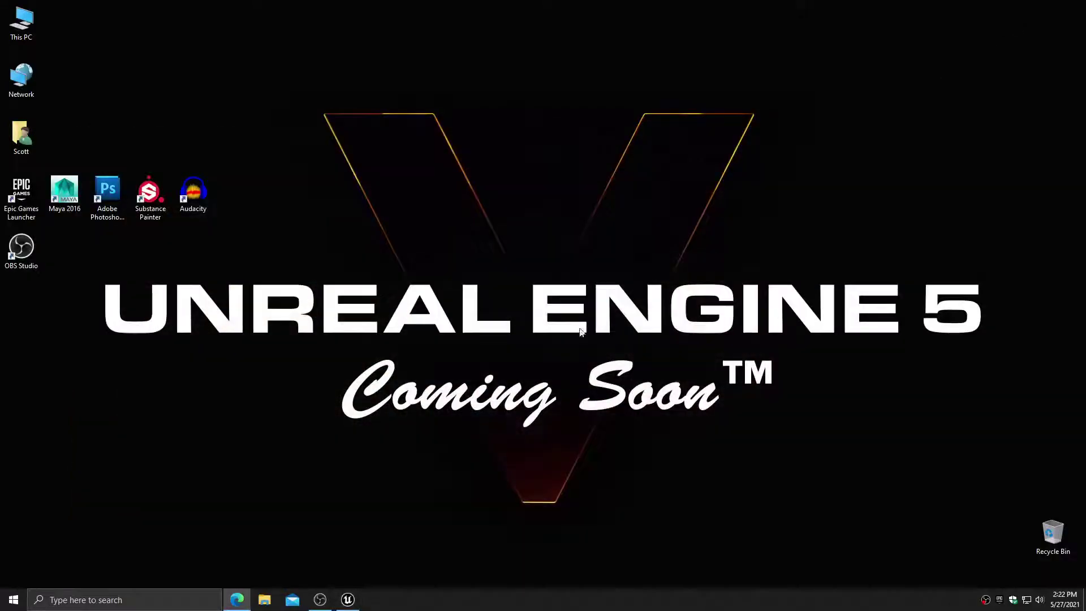
{"action": "right_click", "coordinate": [237, 600]}
{"action": "left_click", "coordinate": [217, 498]}
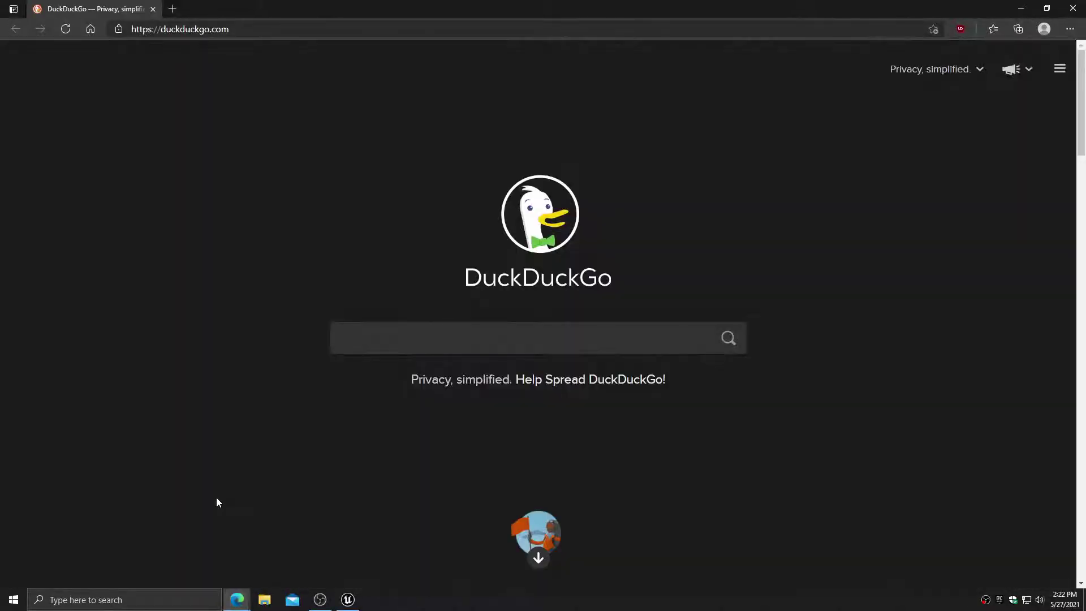
{"action": "type", "text": "un"}
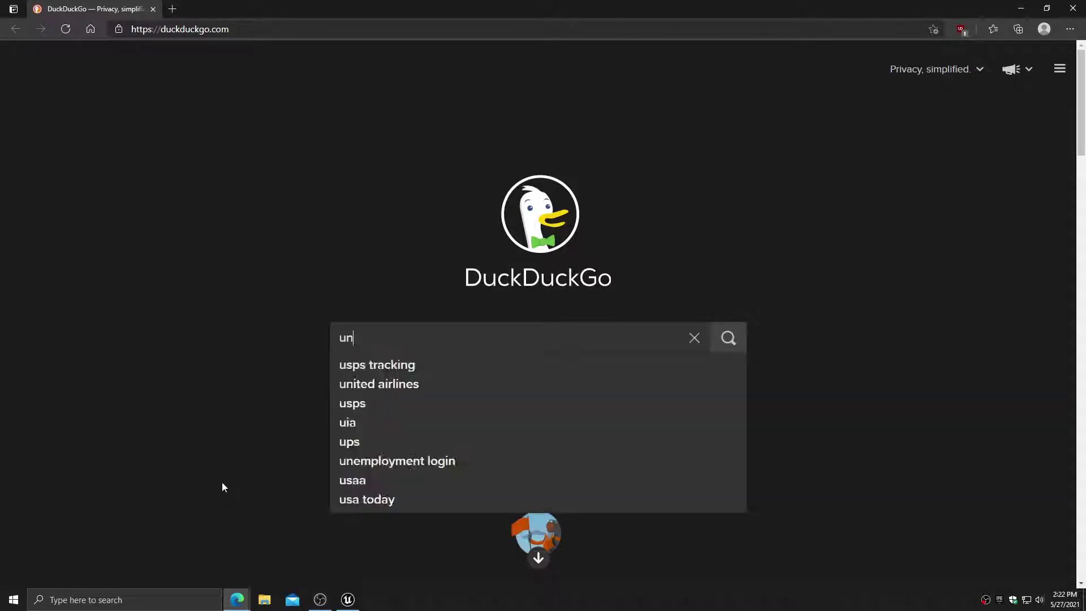
{"action": "type", "text": "real engine"}
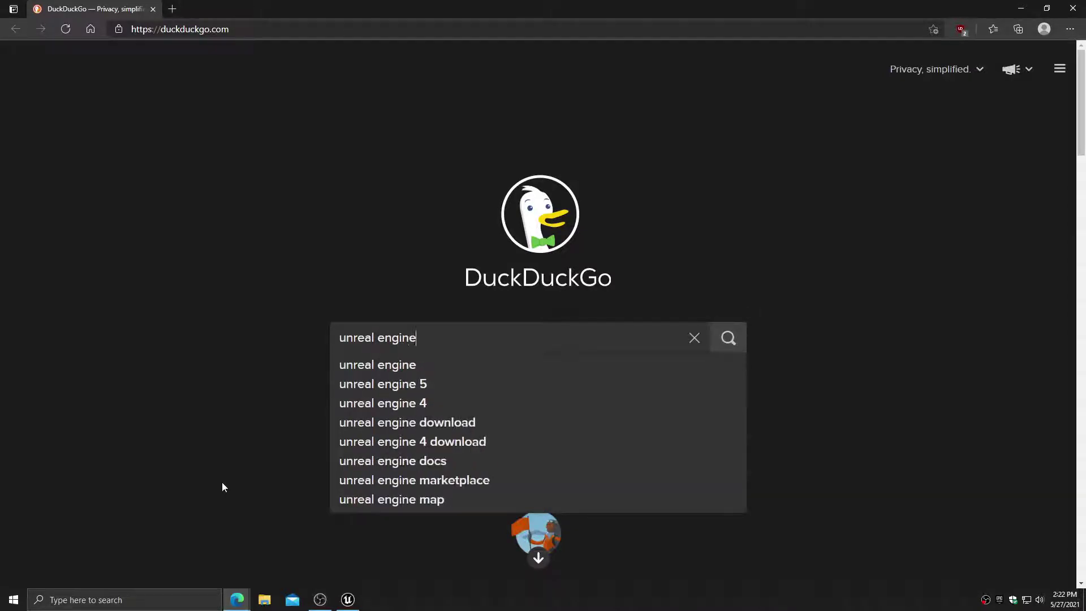
{"action": "type", "text": " 5 demo"}
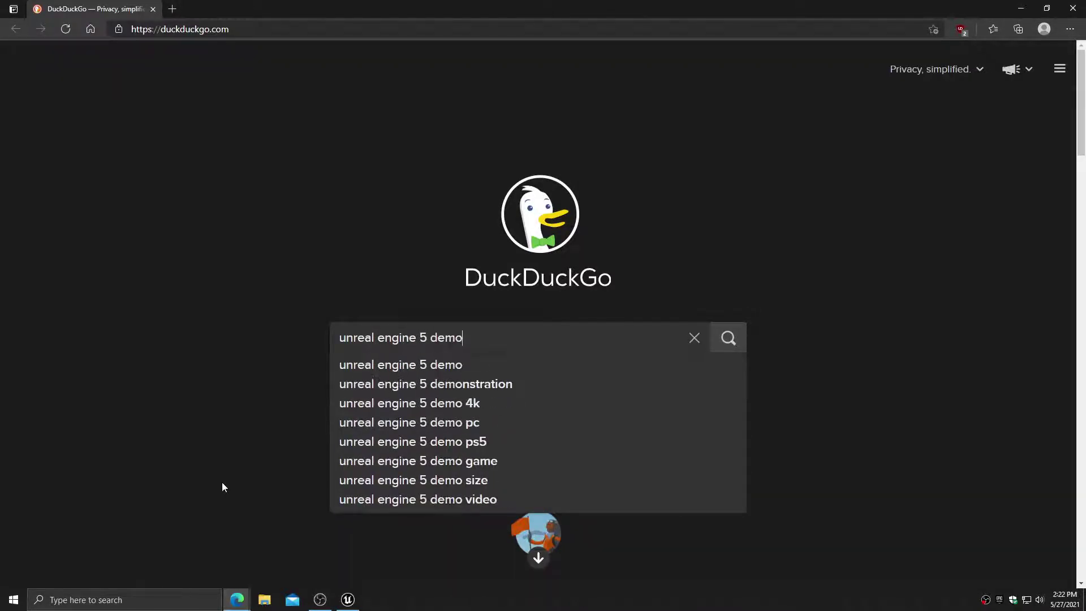
{"action": "key", "text": "Return"}
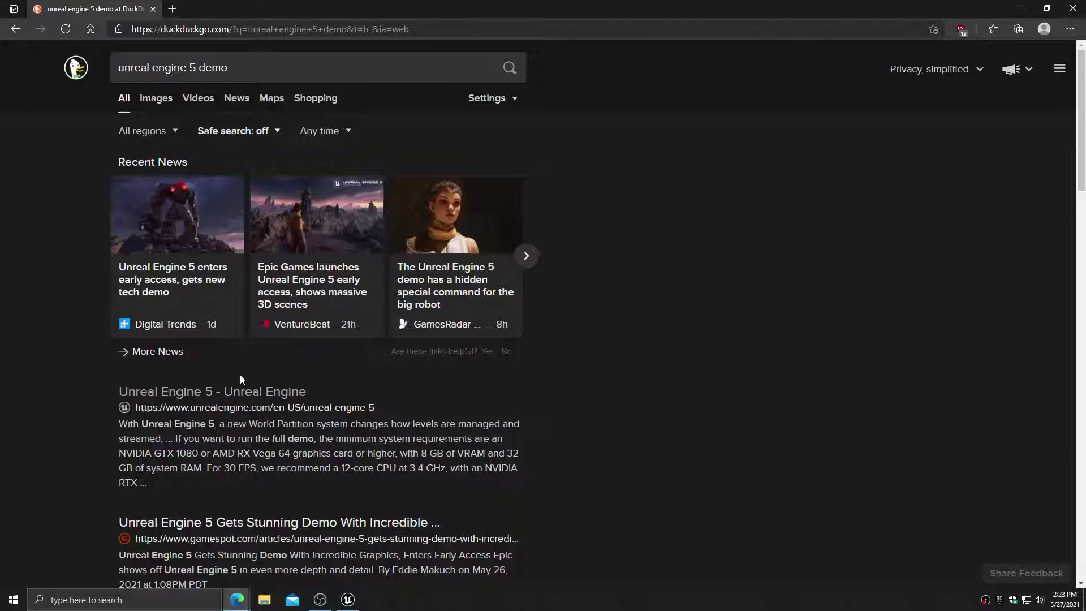
Skim the GameSpot article on the Unreal Engine 5 demo down to its Valley of the Ancient section, and return to the search results
{"action": "left_click", "coordinate": [268, 522]}
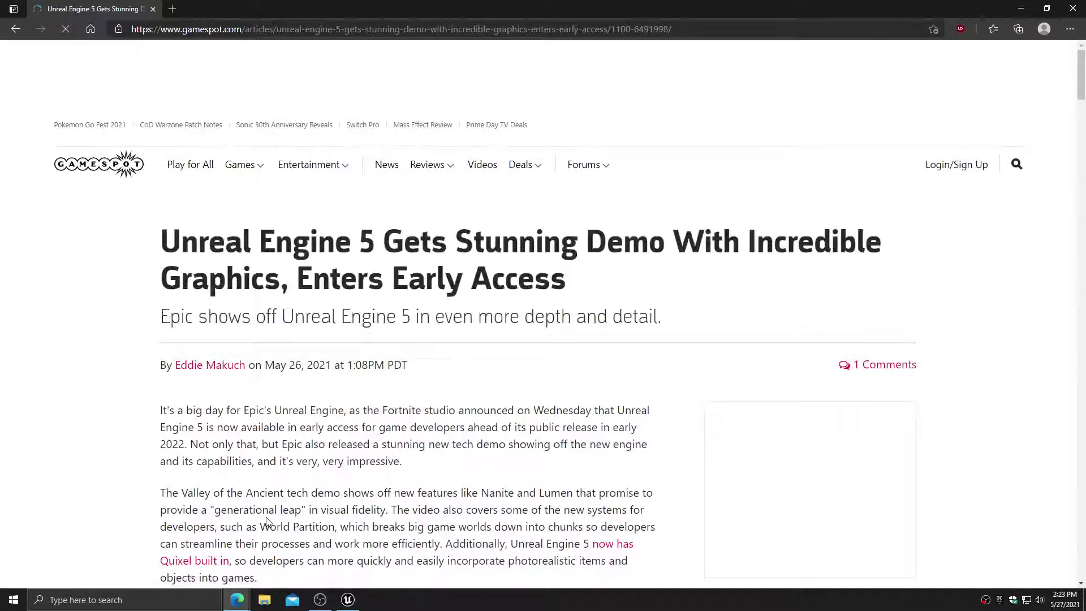
{"action": "scroll", "coordinate": [32, 425], "scroll_direction": "down", "scroll_amount": 9}
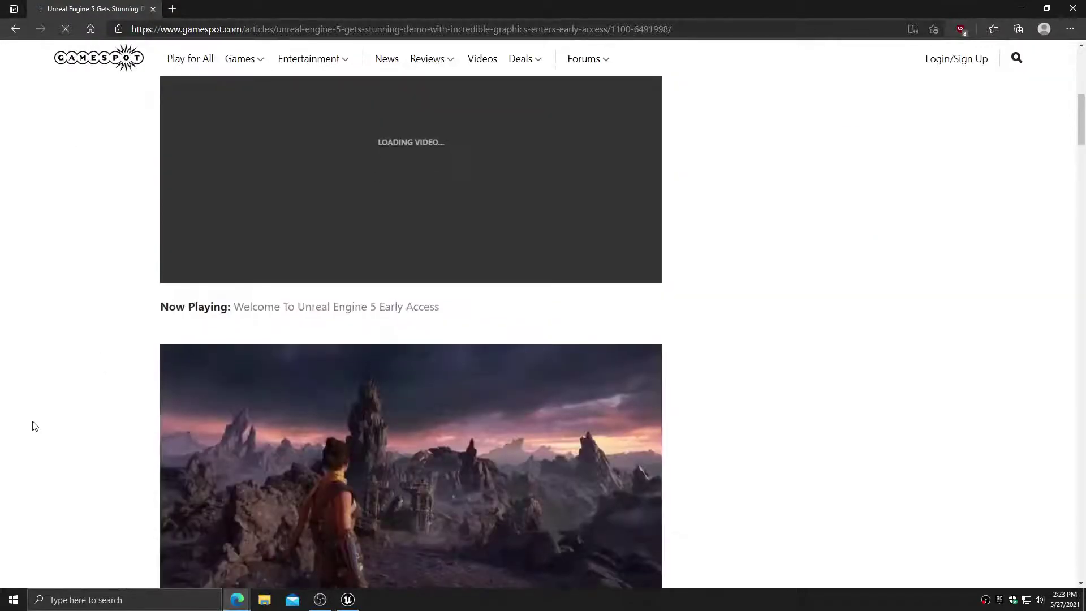
{"action": "scroll", "coordinate": [33, 425], "scroll_direction": "down", "scroll_amount": 13}
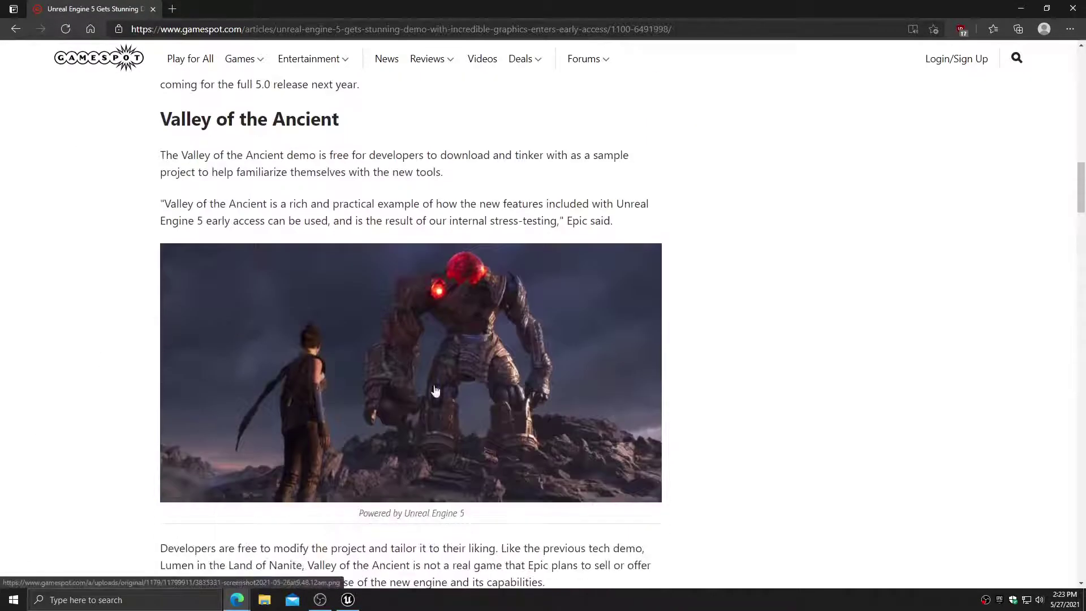
{"action": "left_click", "coordinate": [15, 29]}
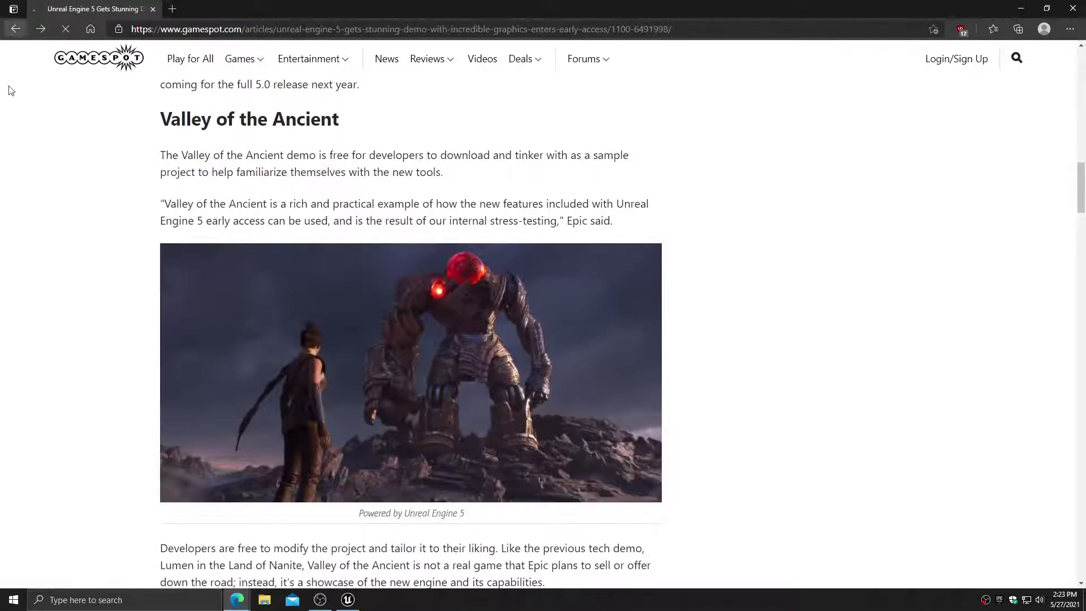
{"action": "scroll", "coordinate": [86, 388], "scroll_direction": "up", "scroll_amount": 4}
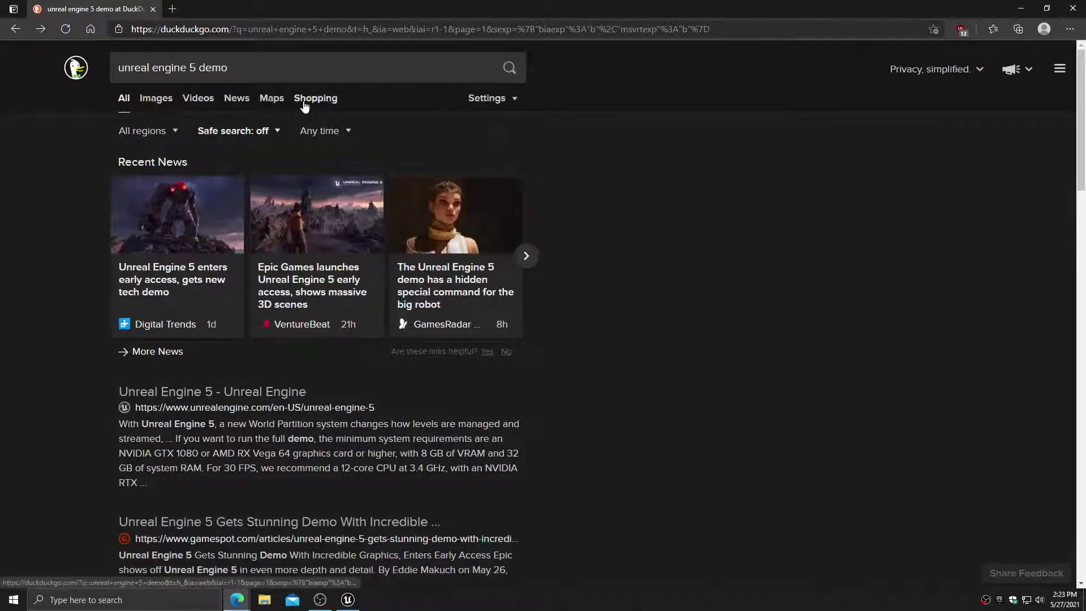
Show the video results, skim through the PS5 Vs Xbox Series X tech demo video, and close its preview
{"action": "left_click", "coordinate": [199, 103]}
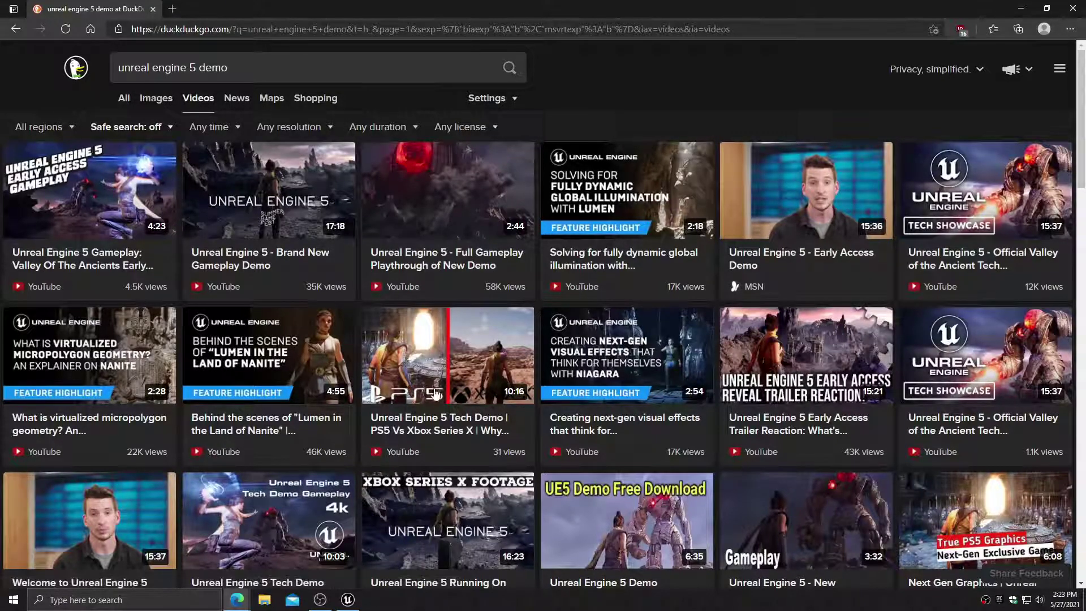
{"action": "left_click", "coordinate": [430, 363]}
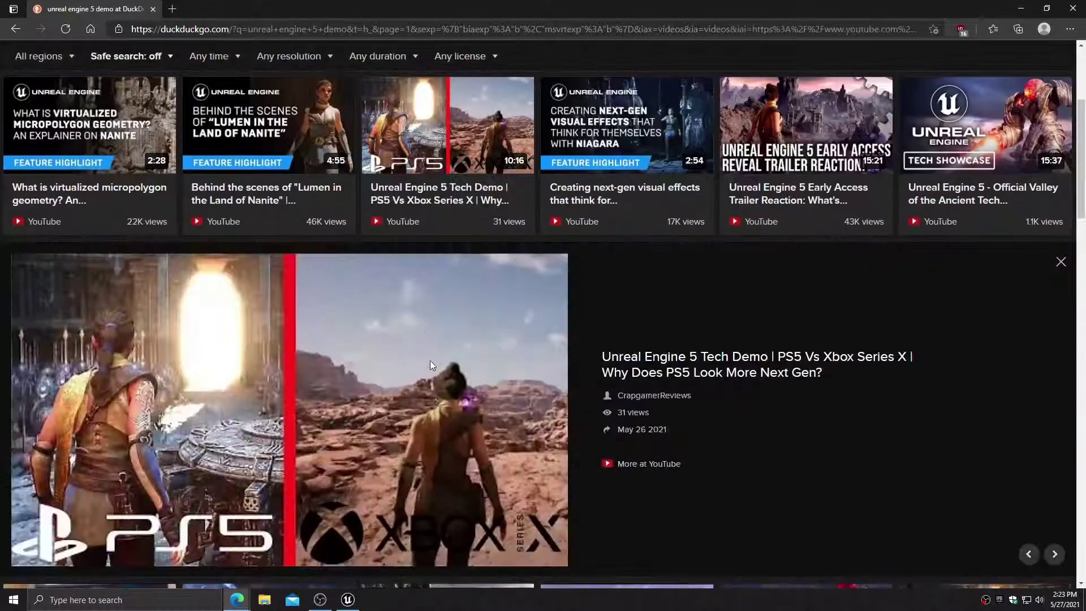
{"action": "left_click", "coordinate": [430, 361]}
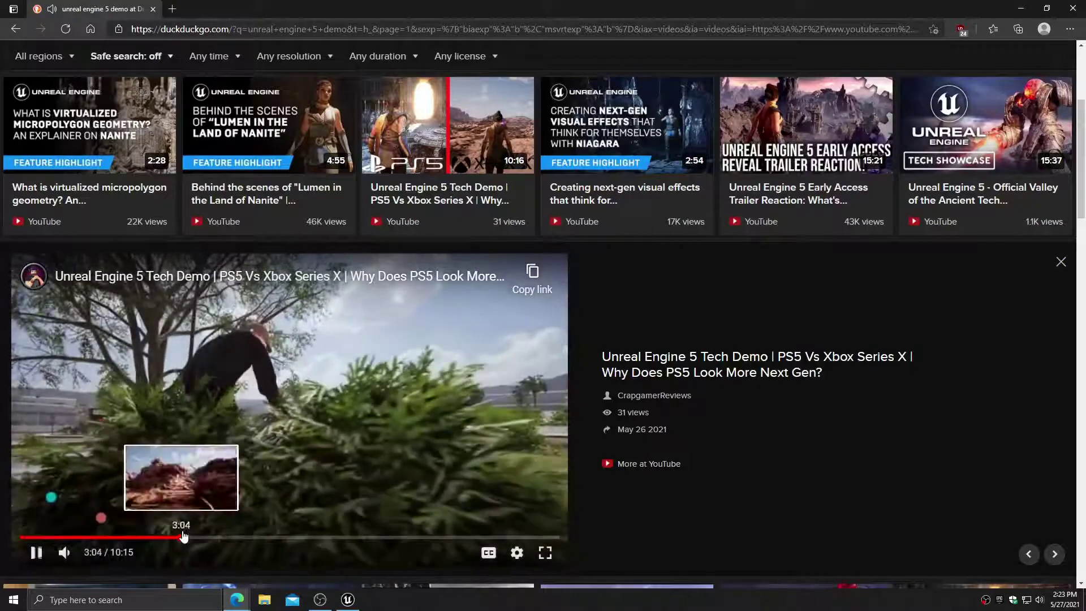
{"action": "left_click", "coordinate": [184, 537]}
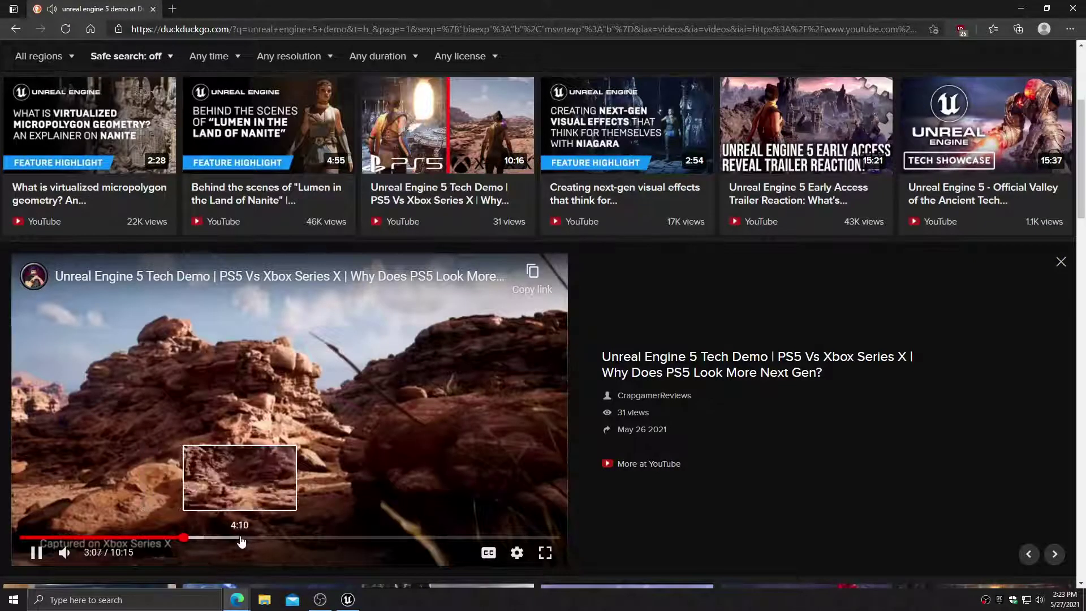
{"action": "left_click", "coordinate": [240, 538]}
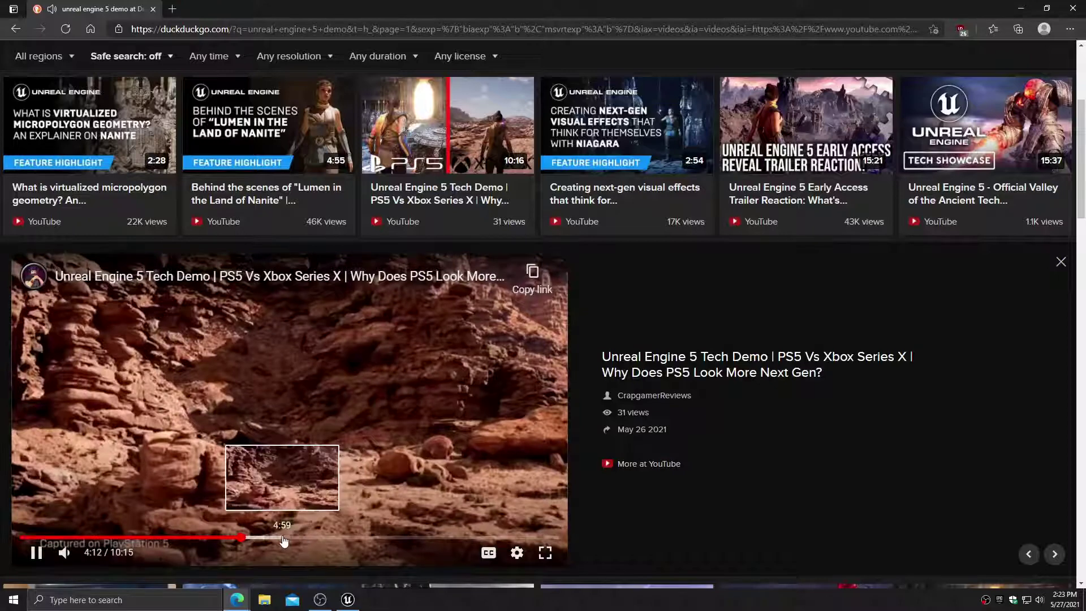
{"action": "left_click", "coordinate": [366, 538]}
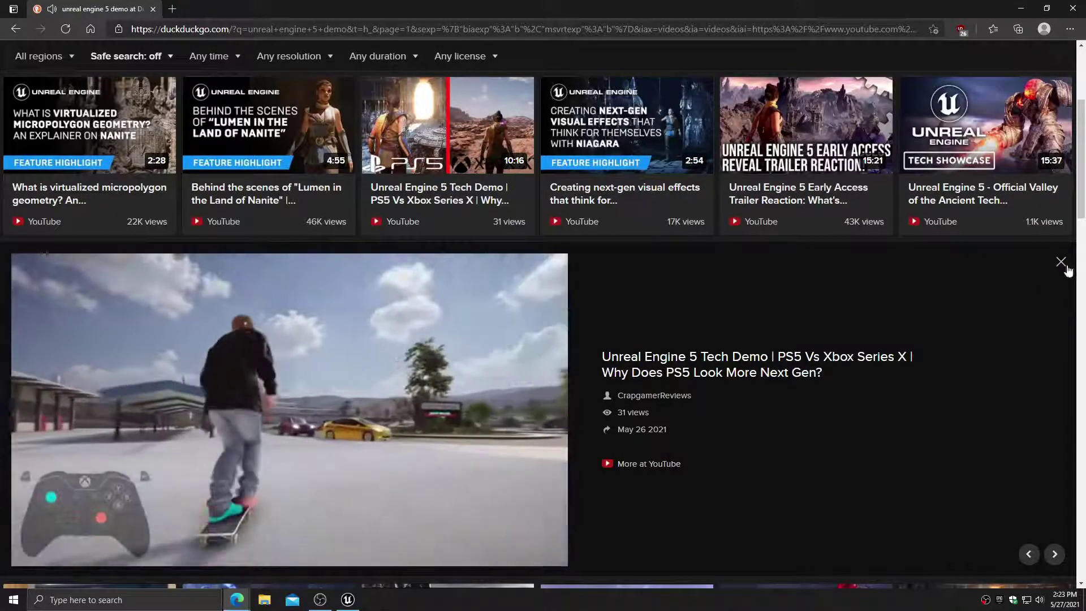
{"action": "left_click", "coordinate": [1065, 265]}
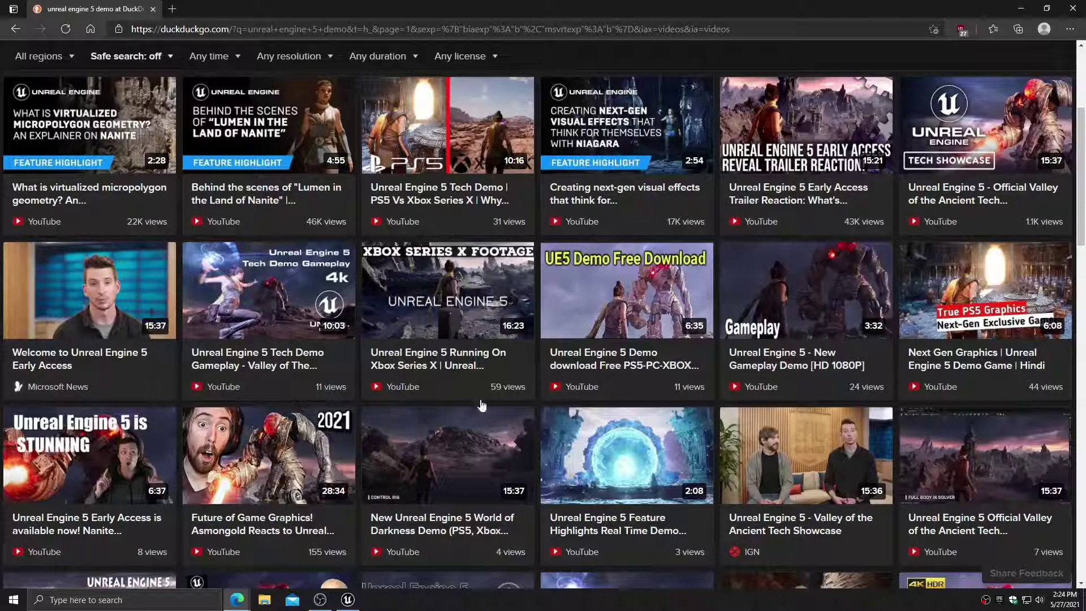
Browse the remaining video results and watch the "Unreal Engine 5 / Démo PlayStation 5" clip on Twitter
{"action": "scroll", "coordinate": [482, 405], "scroll_direction": "down", "scroll_amount": 1}
{"action": "scroll", "coordinate": [482, 405], "scroll_direction": "down", "scroll_amount": 2}
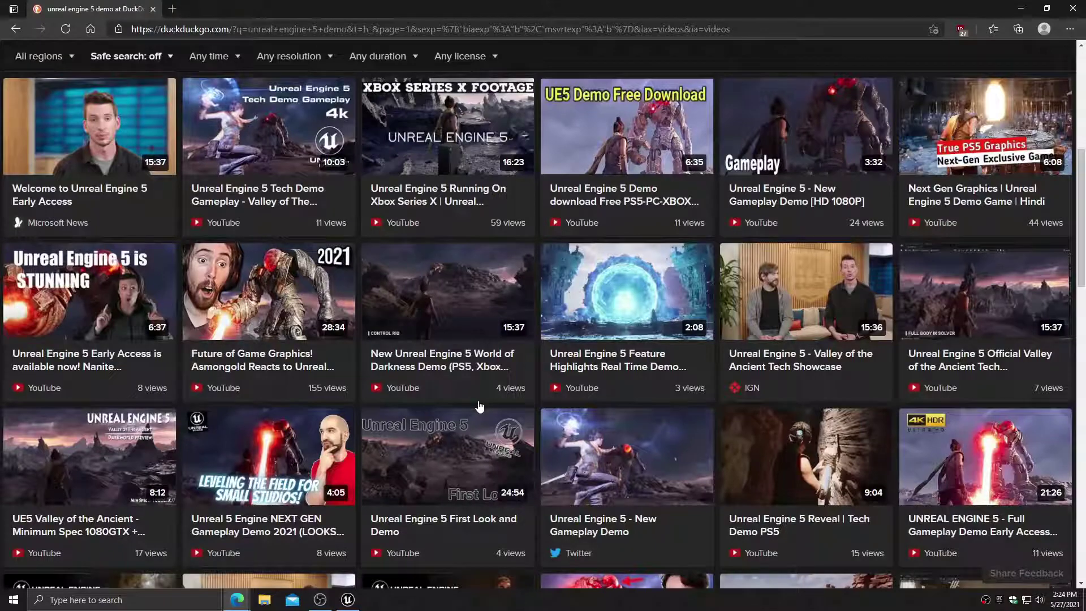
{"action": "scroll", "coordinate": [480, 406], "scroll_direction": "down", "scroll_amount": 4}
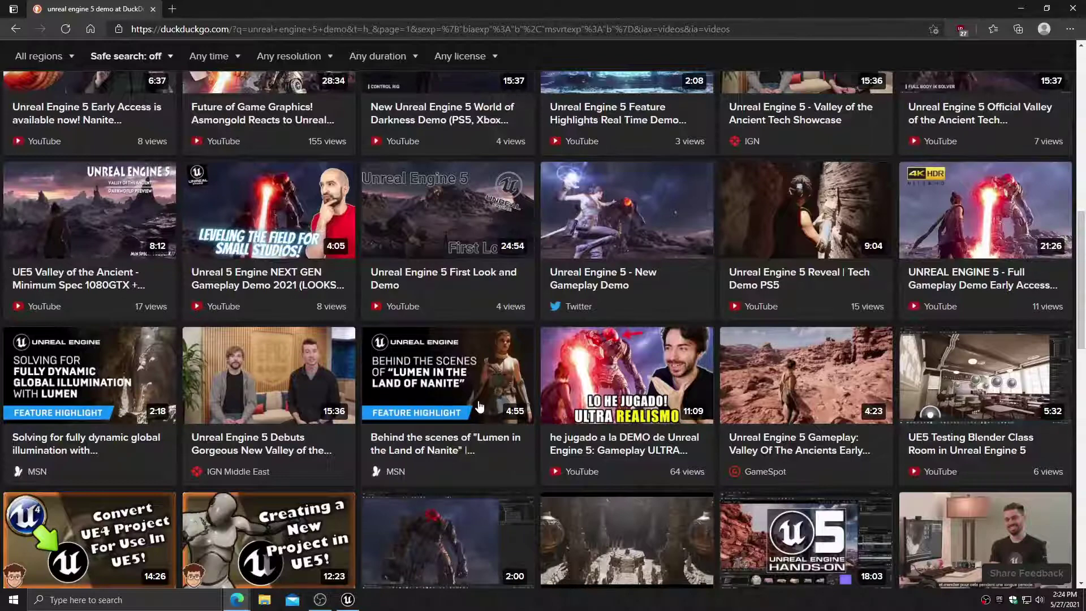
{"action": "scroll", "coordinate": [480, 407], "scroll_direction": "down", "scroll_amount": 4}
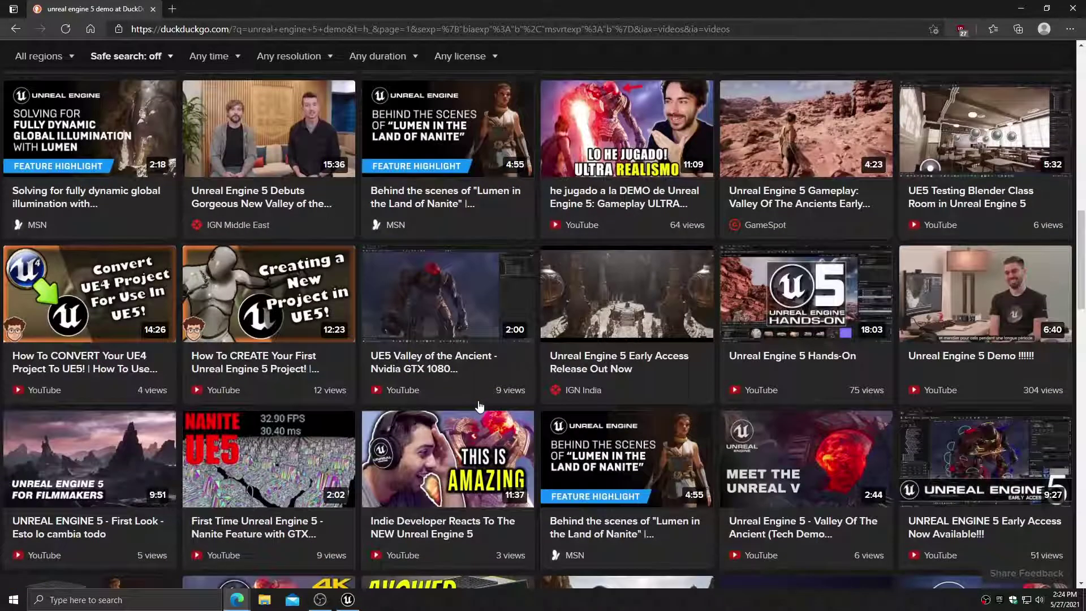
{"action": "scroll", "coordinate": [480, 406], "scroll_direction": "down", "scroll_amount": 2}
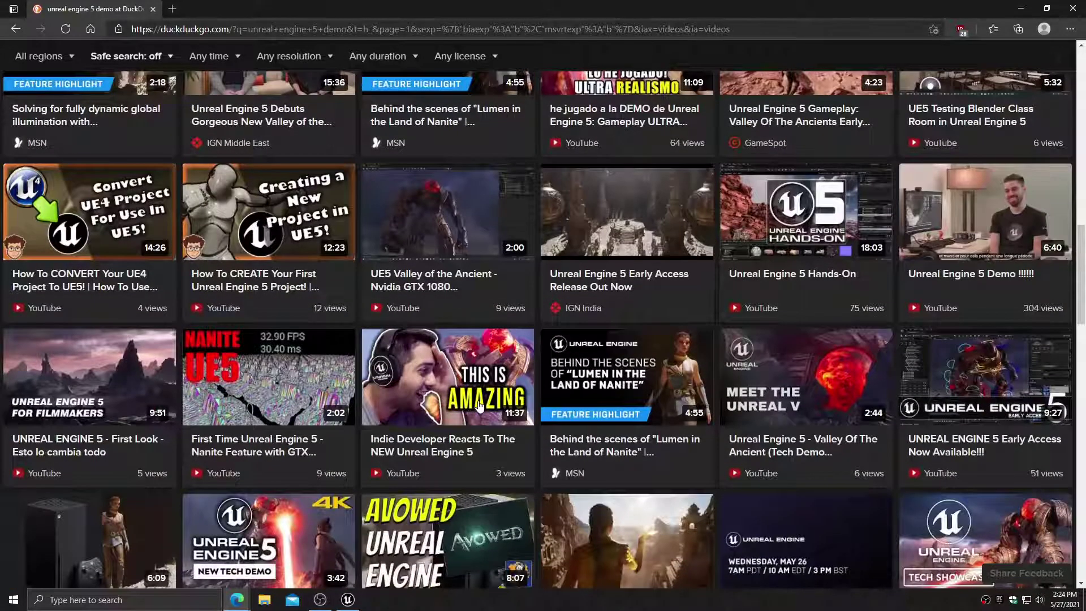
{"action": "scroll", "coordinate": [480, 407], "scroll_direction": "down", "scroll_amount": 4}
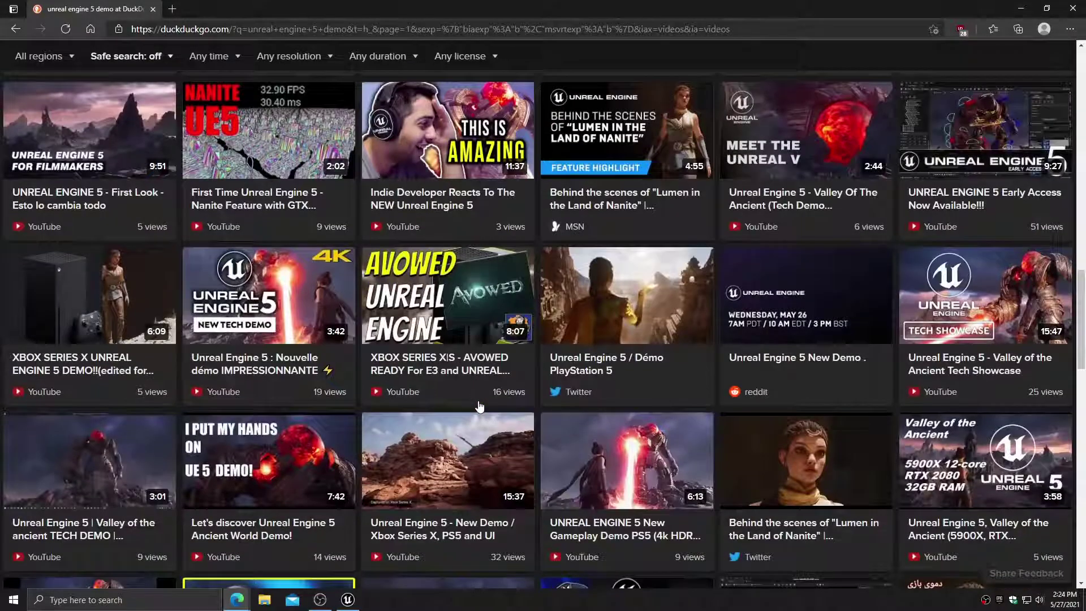
{"action": "left_click", "coordinate": [609, 313]}
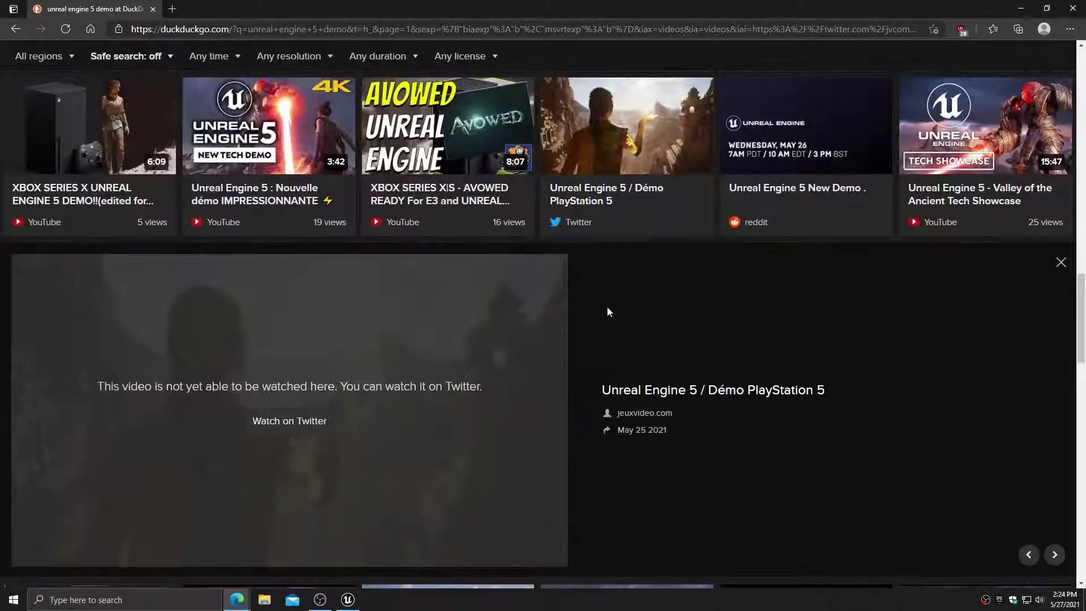
{"action": "left_click", "coordinate": [295, 428]}
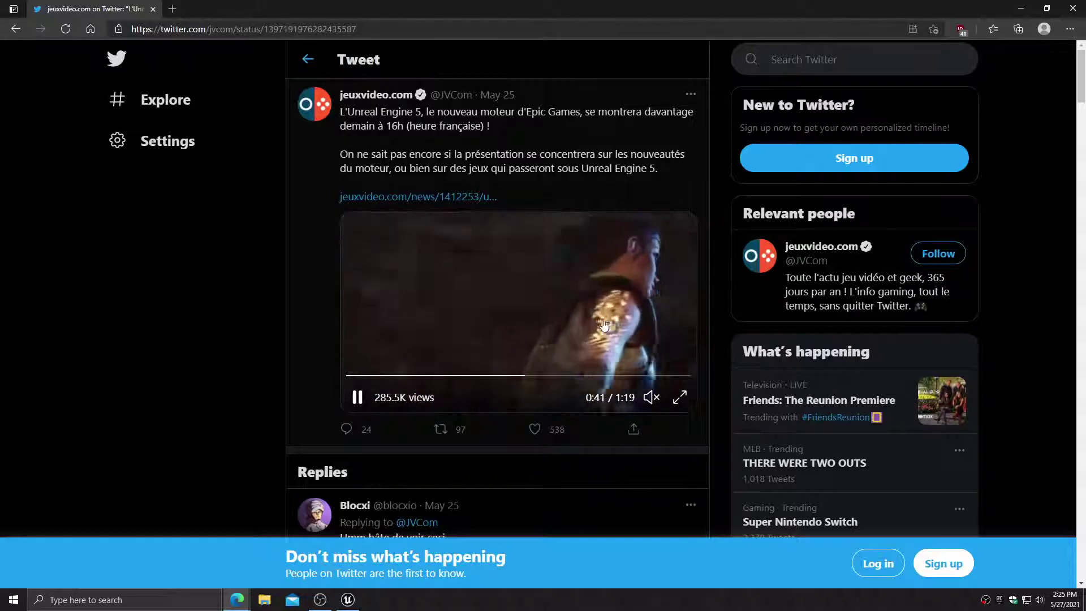
Close the browser, switch back to Unreal Editor, and view the seated character by the campfire up close
{"action": "left_click", "coordinate": [1071, 9]}
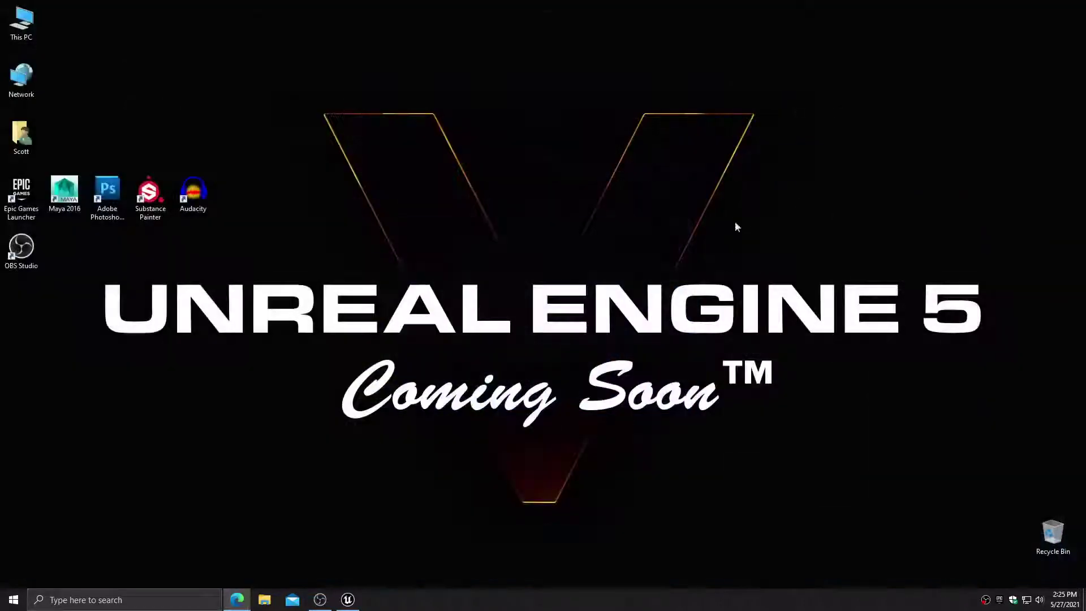
{"action": "left_click", "coordinate": [348, 599]}
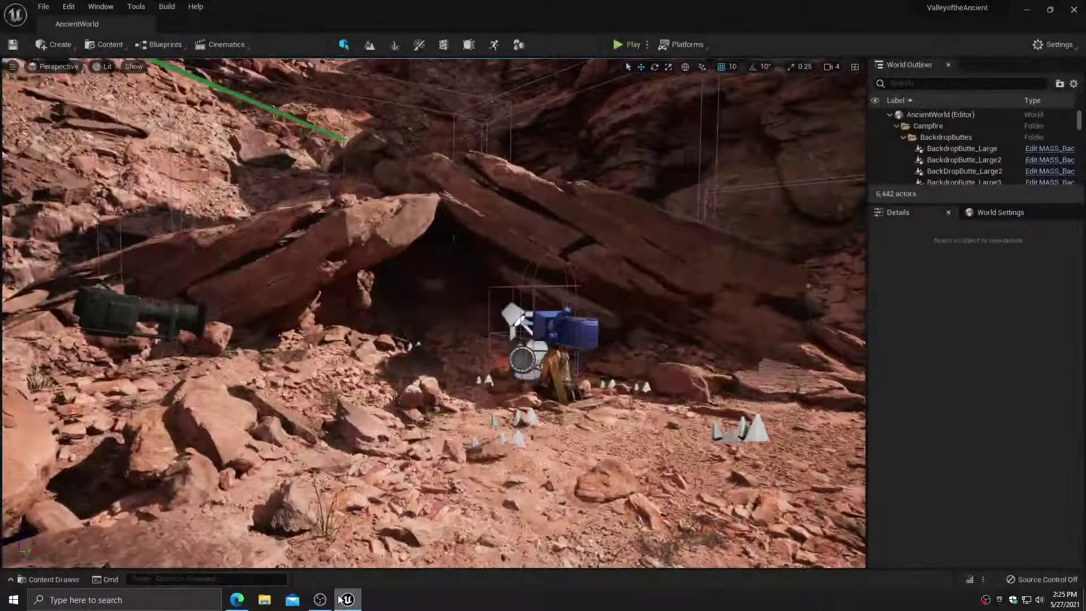
{"action": "key", "text": "w"}
{"action": "right_click_drag", "start_coordinate": [485, 440], "coordinate": [617, 470]}
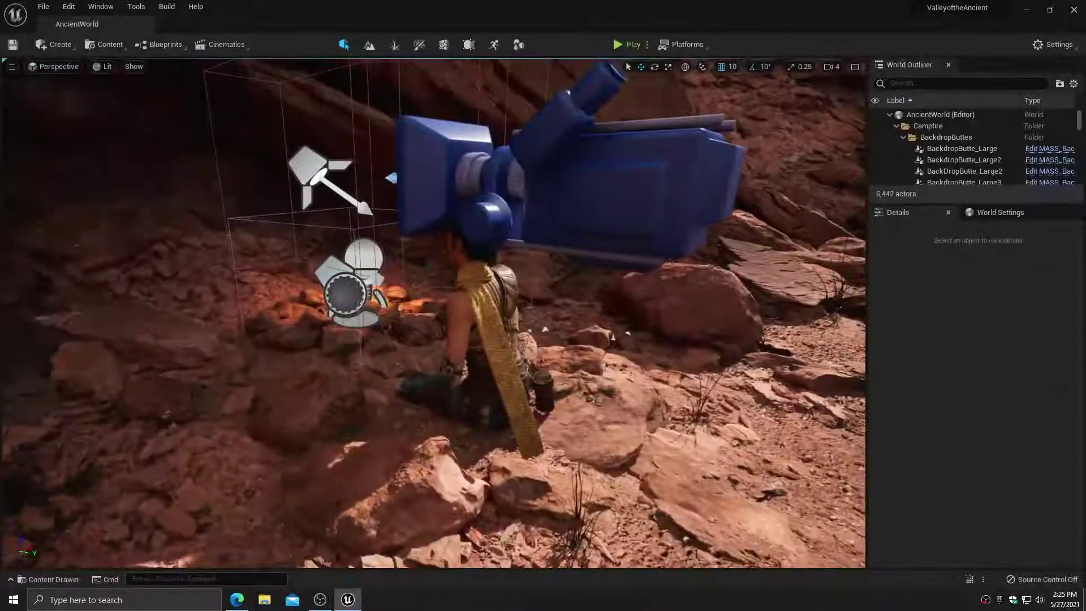
Lower the viewport camera speed and fly around the campfire area
{"action": "left_click", "coordinate": [839, 67]}
{"action": "left_click_drag", "start_coordinate": [870, 93], "coordinate": [830, 93]}
{"action": "right_click_drag", "start_coordinate": [707, 215], "coordinate": [594, 225]}
{"action": "key", "text": "w"}
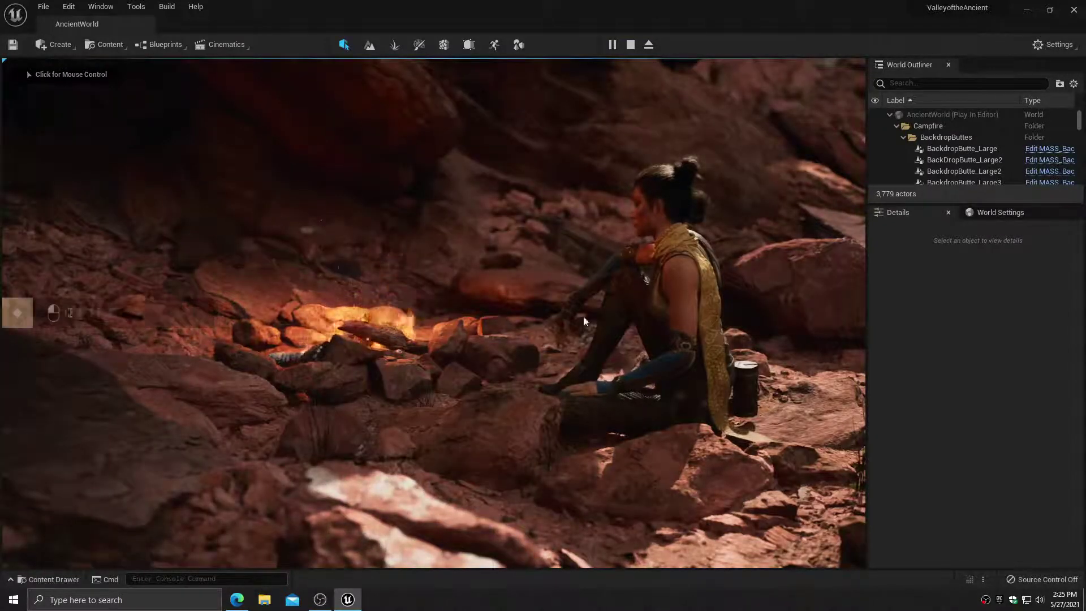
Take control of the character in the running game and walk her from the campfire out into the open valley
{"action": "left_click", "coordinate": [633, 332]}
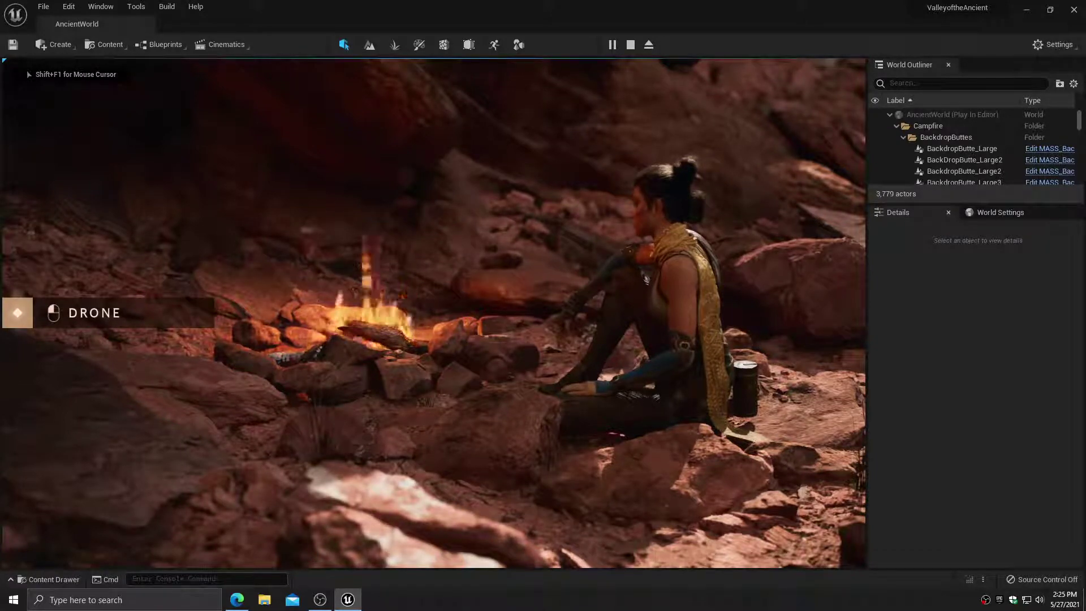
{"action": "key", "text": "w"}
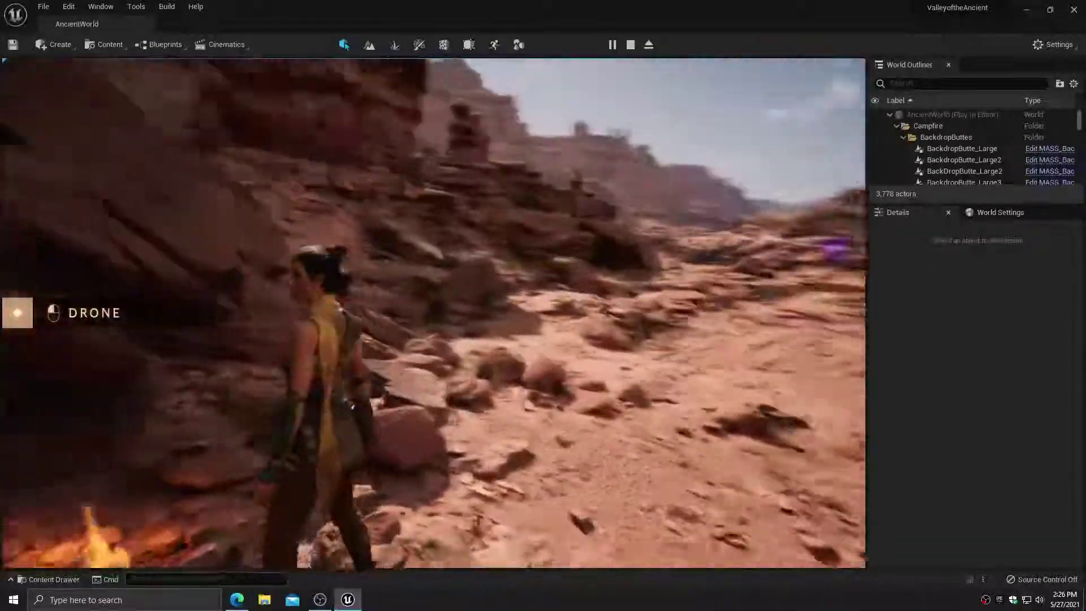
{"action": "key", "text": "w"}
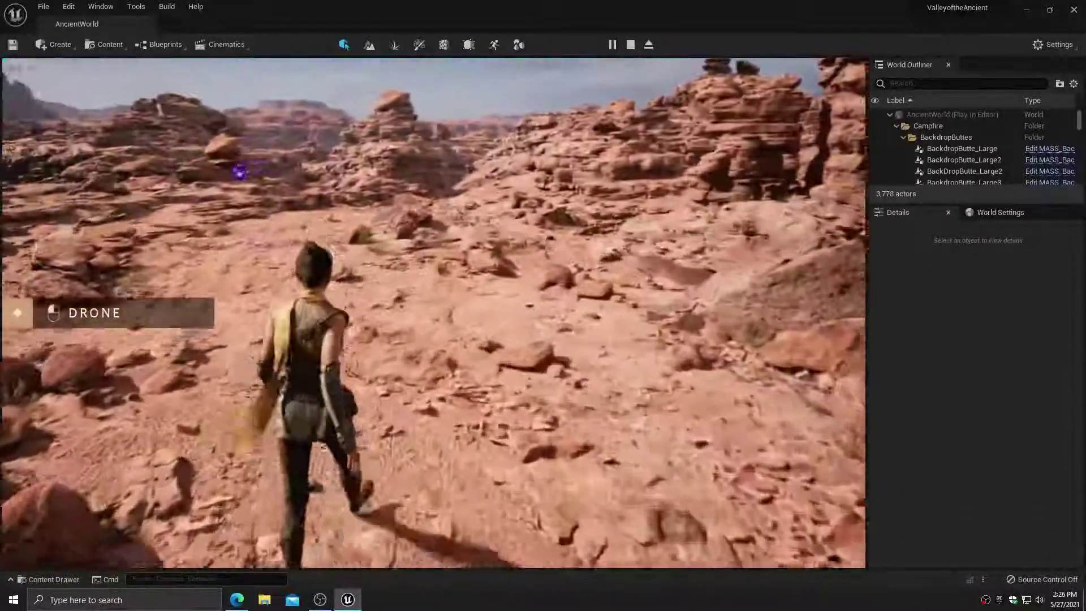
{"action": "key", "text": "w"}
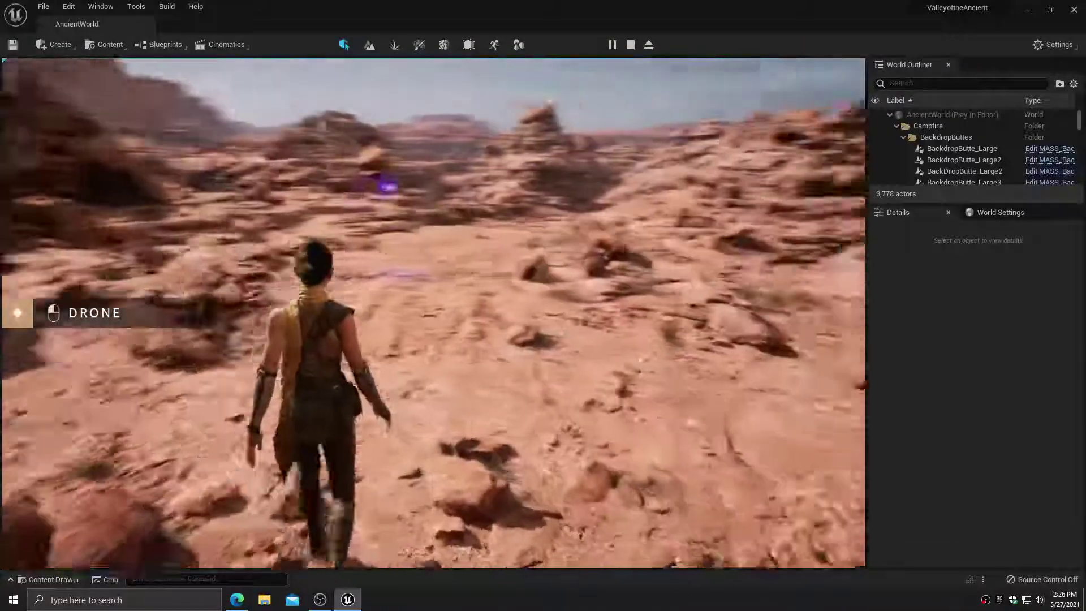
{"action": "key", "text": "w"}
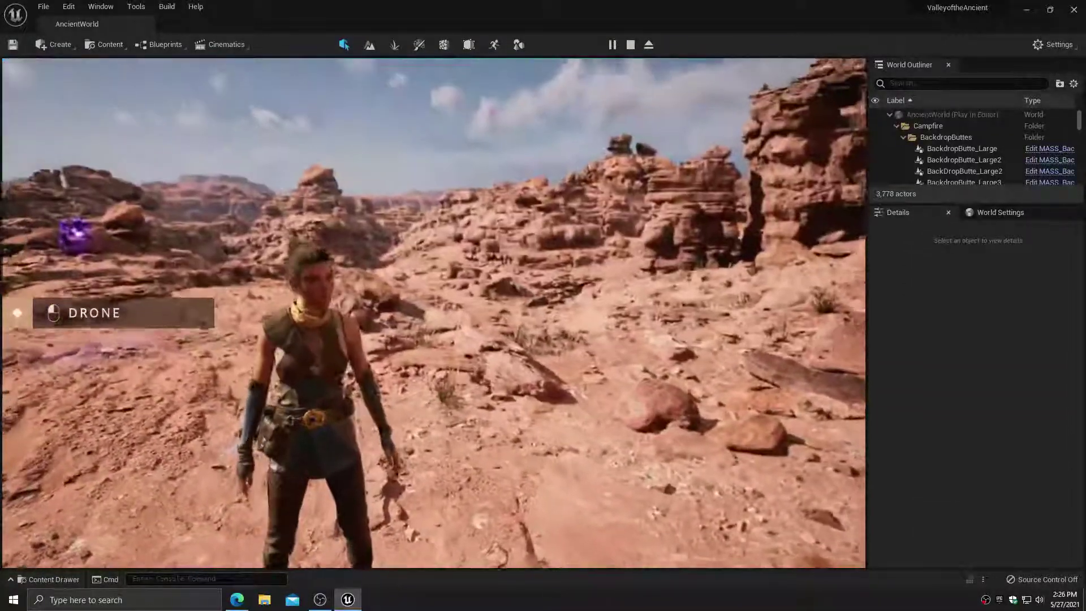
{"action": "key", "text": "w"}
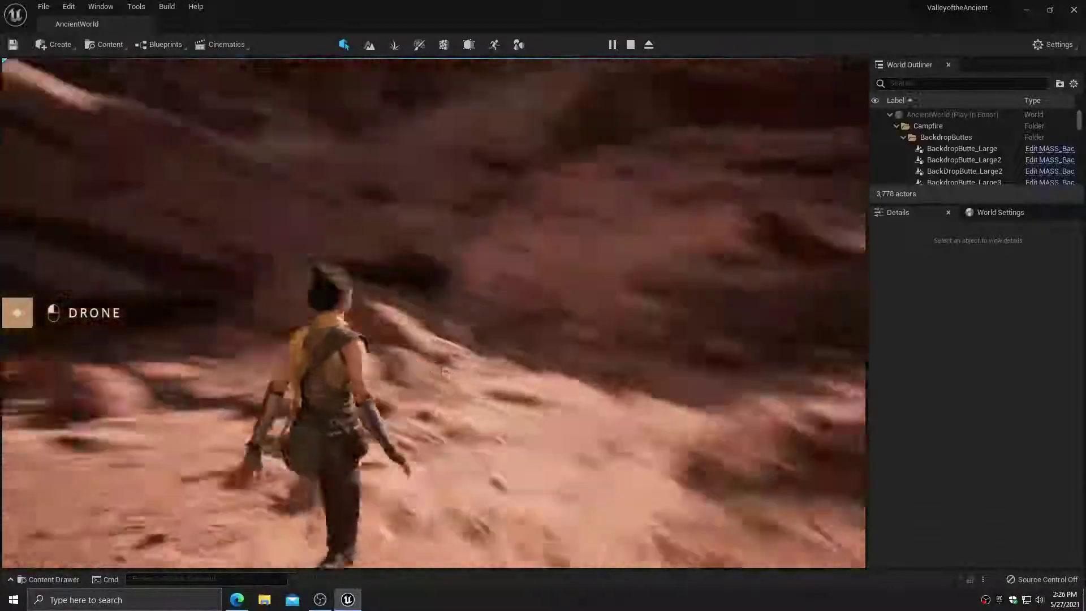
{"action": "key", "text": "w"}
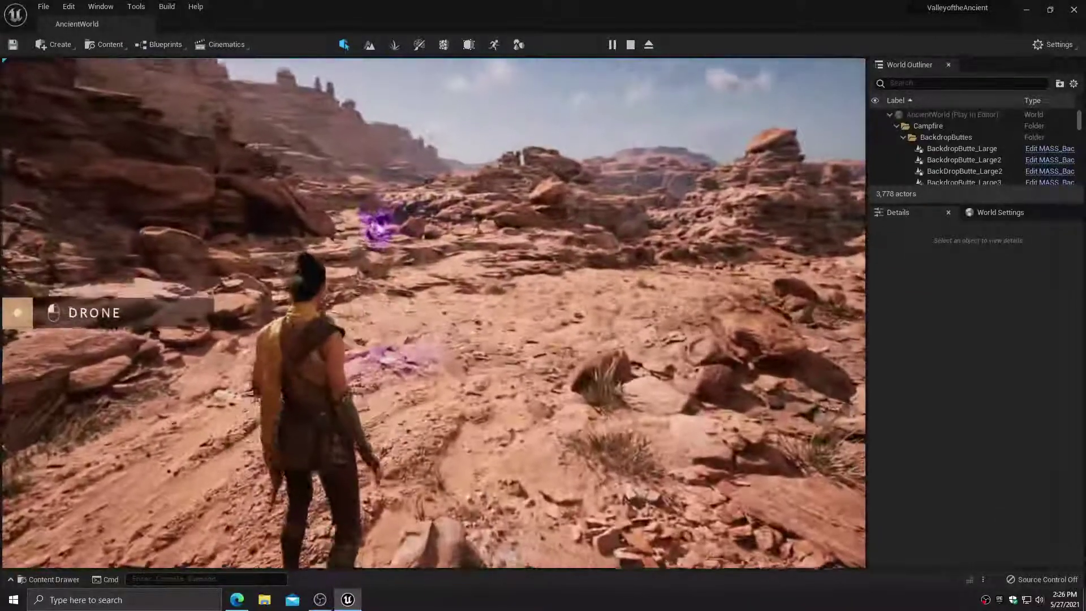
Show the frame-rate counter with the console command stat fps and return control to the running game
{"action": "key", "text": "shift+F1"}
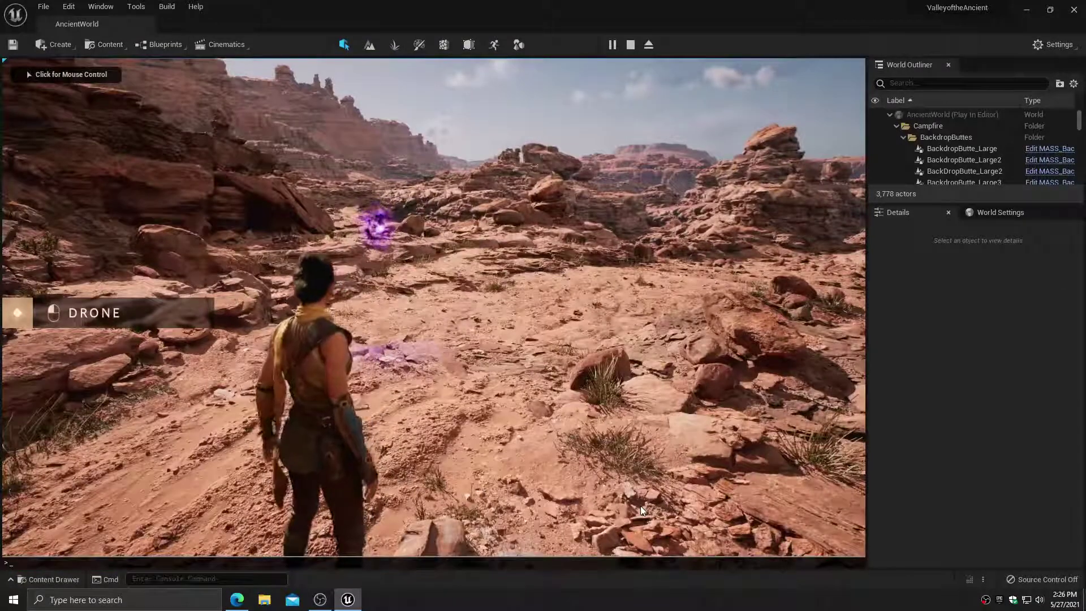
{"action": "key", "text": "grave"}
{"action": "type", "text": "st"}
{"action": "key", "text": "Up"}
{"action": "type", "text": "at"}
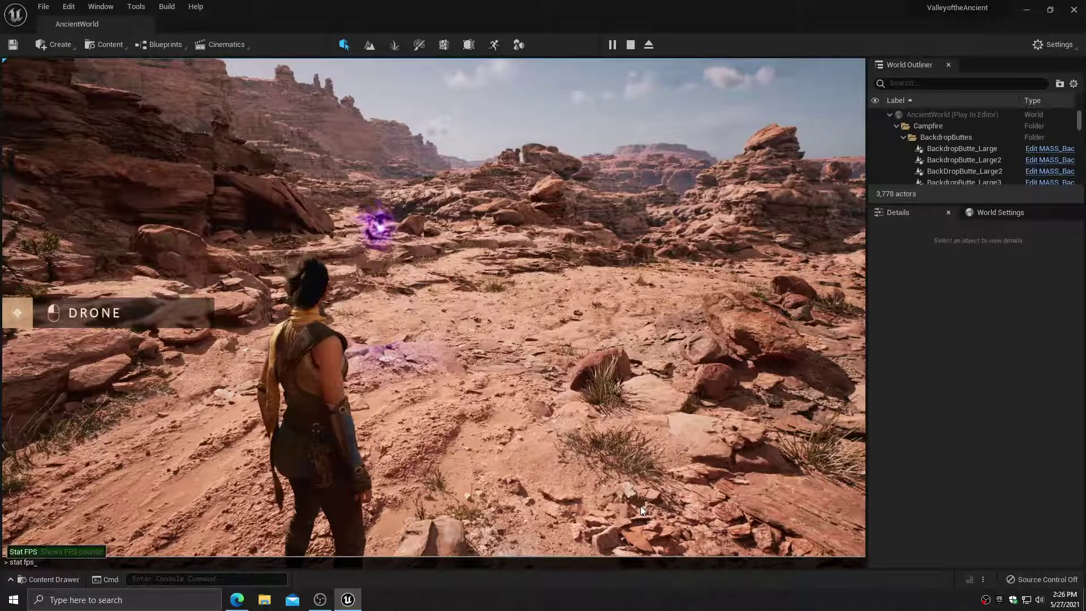
{"action": "key", "text": "Return"}
{"action": "left_click", "coordinate": [640, 505]}
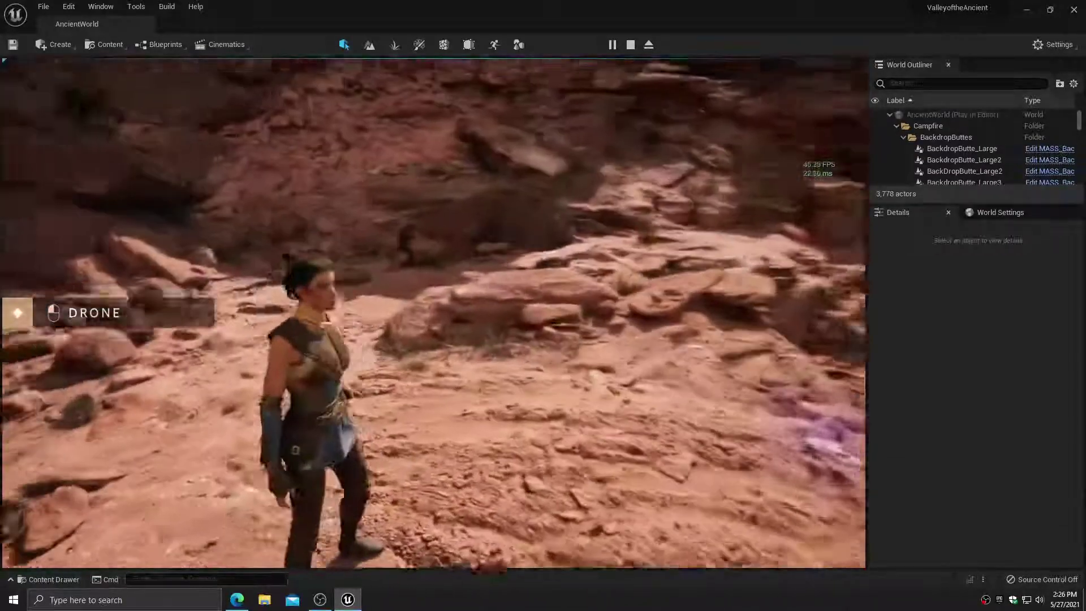
Walk the character to the purple portal, activate it, and run through the dark world towards the ruins
{"action": "key", "text": "w"}
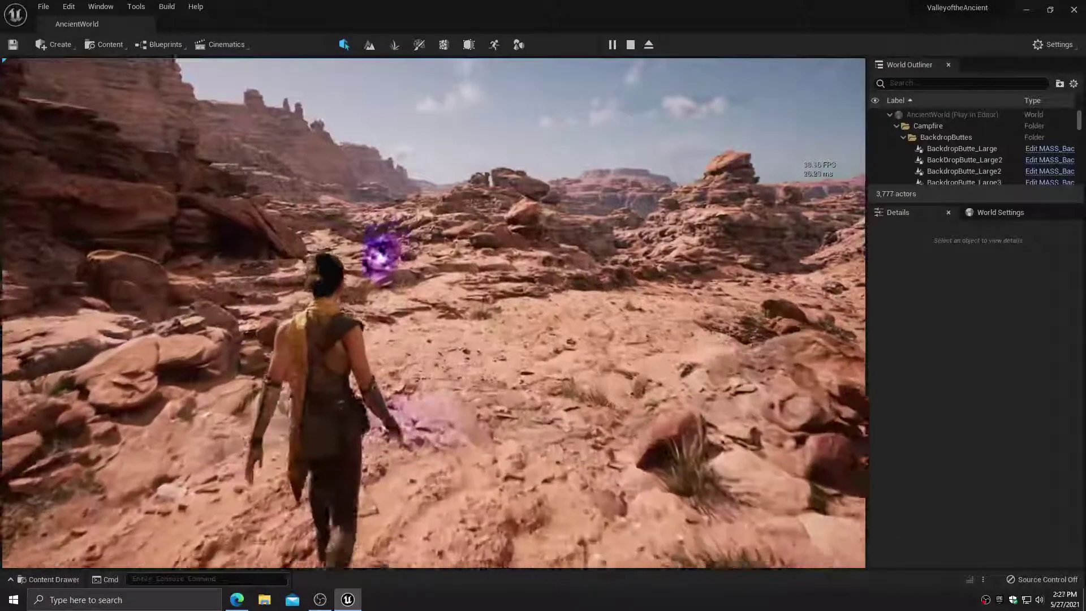
{"action": "key", "text": "e"}
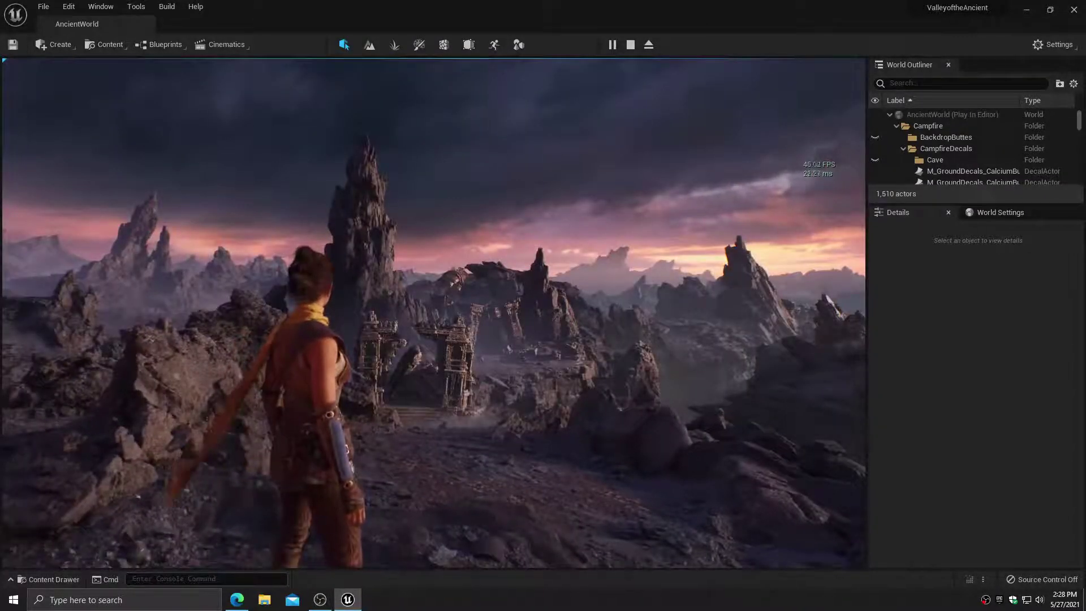
{"action": "key", "text": "w"}
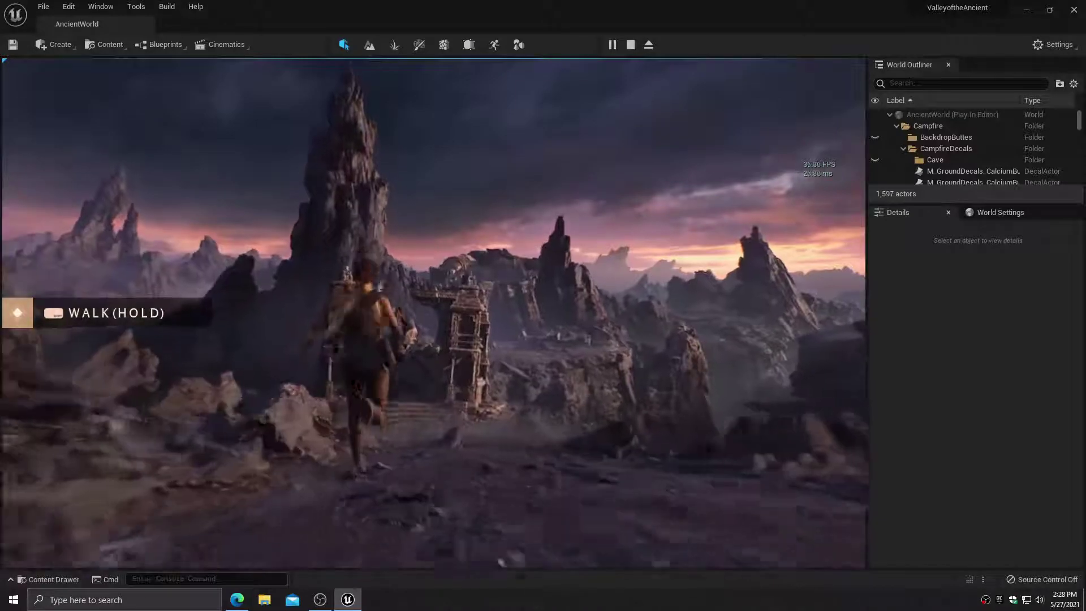
{"action": "left_click", "coordinate": [380, 287]}
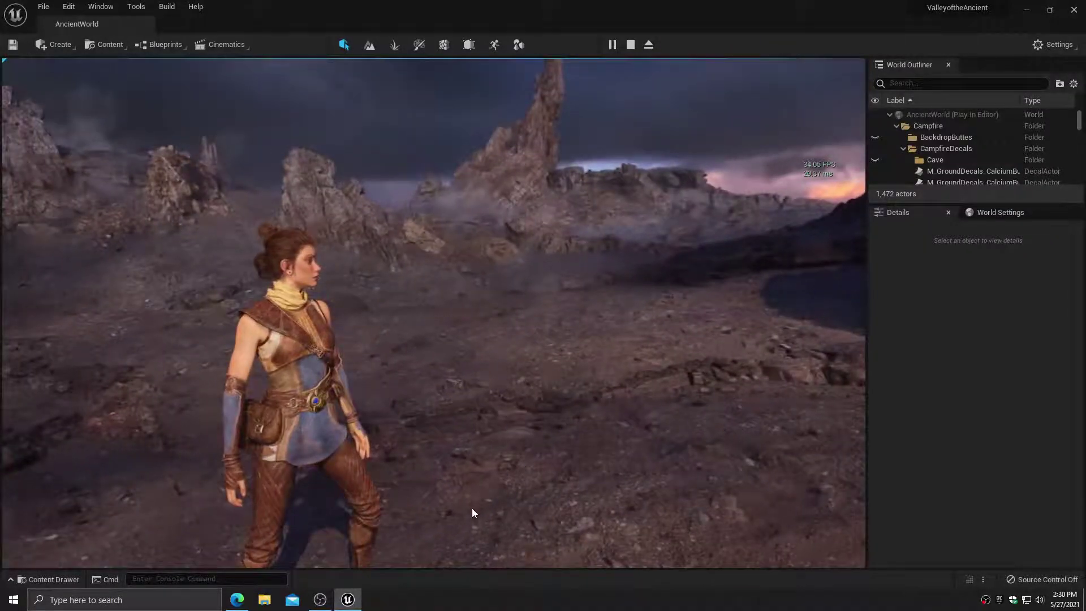
Stop the play session and close the Unreal Editor
{"action": "key", "text": "Escape"}
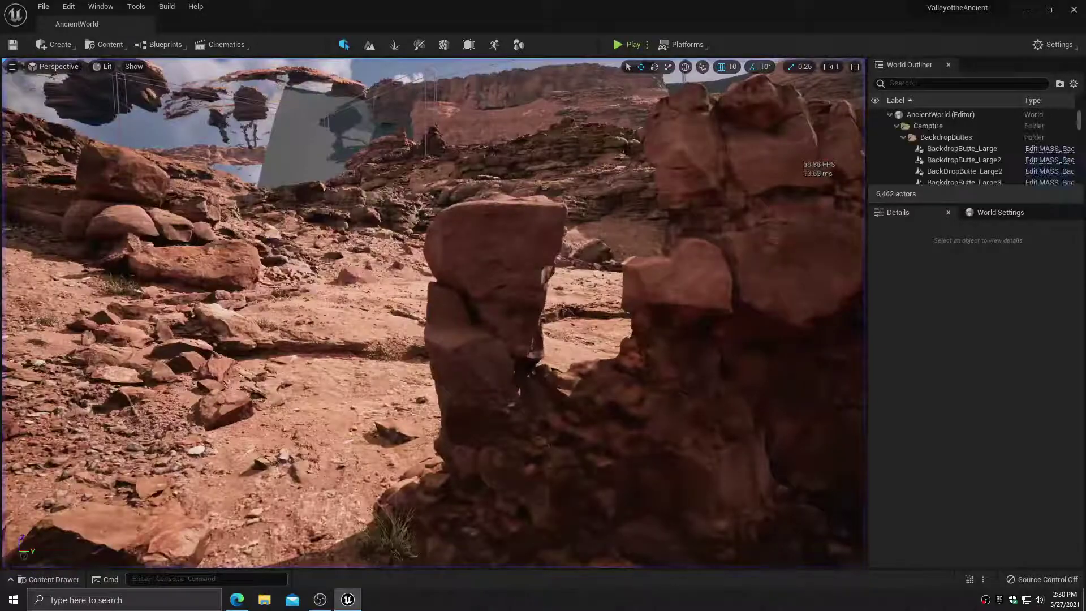
{"action": "left_click", "coordinate": [1074, 9]}
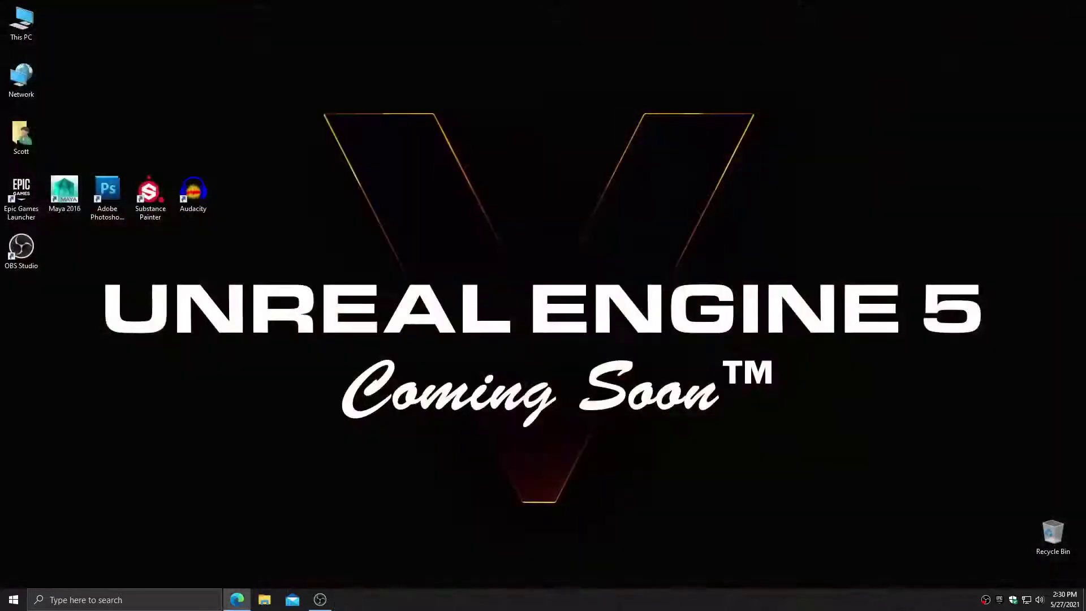
Move the YouTube live chat pop-out over the Epic Games Launcher and read the recent messages
{"action": "left_click_drag", "start_coordinate": [1085, 124], "coordinate": [545, 104]}
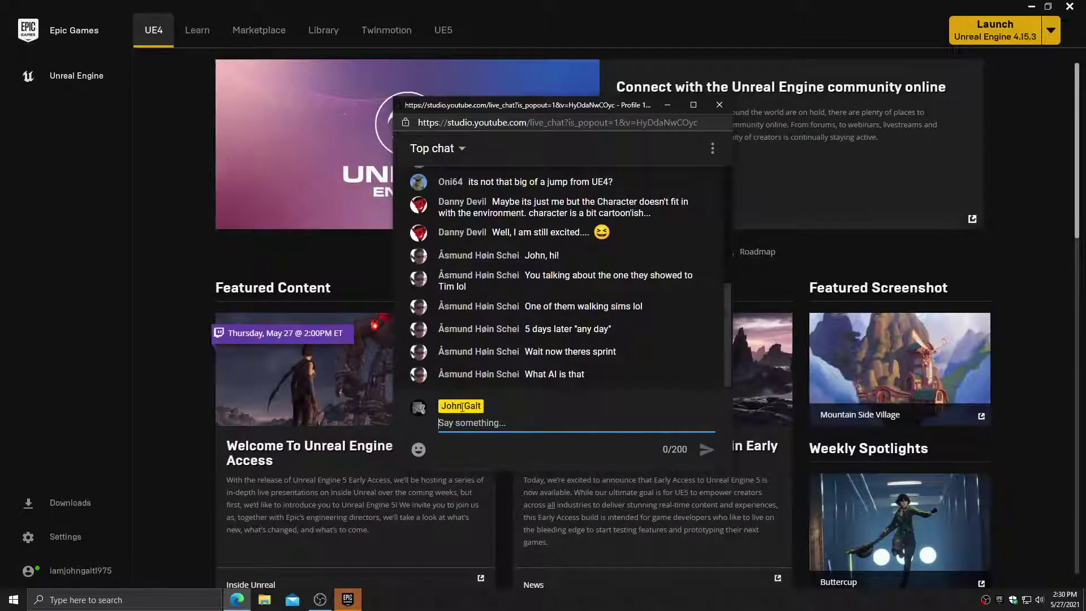
{"action": "left_click_drag", "start_coordinate": [534, 108], "coordinate": [522, 117]}
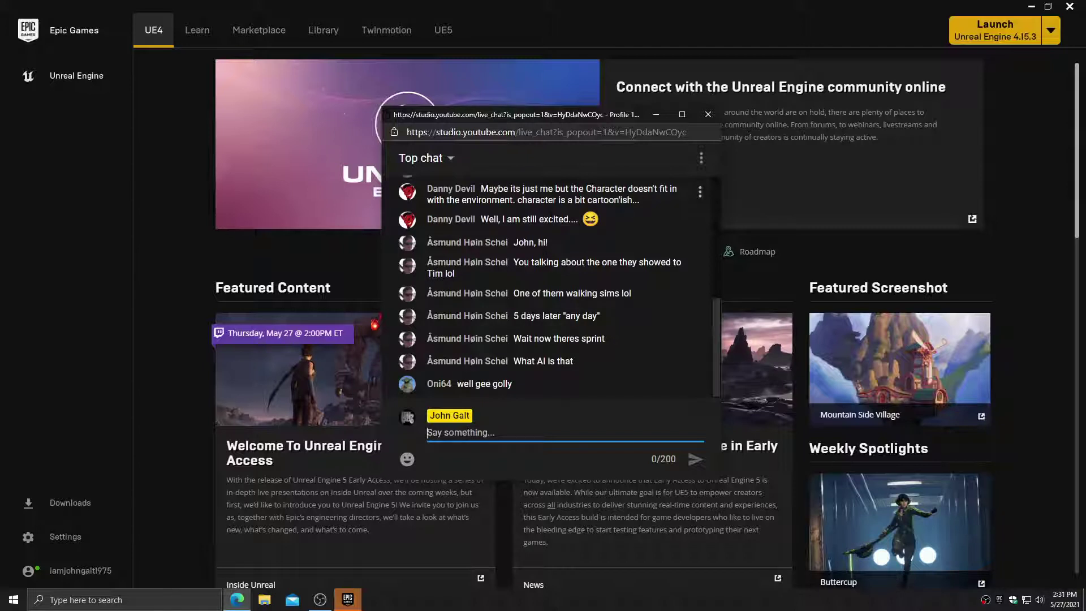
Bring the Epic Games Launcher forward, skim the featured content on its UE4 page, and close the launcher window
{"action": "left_click", "coordinate": [359, 602]}
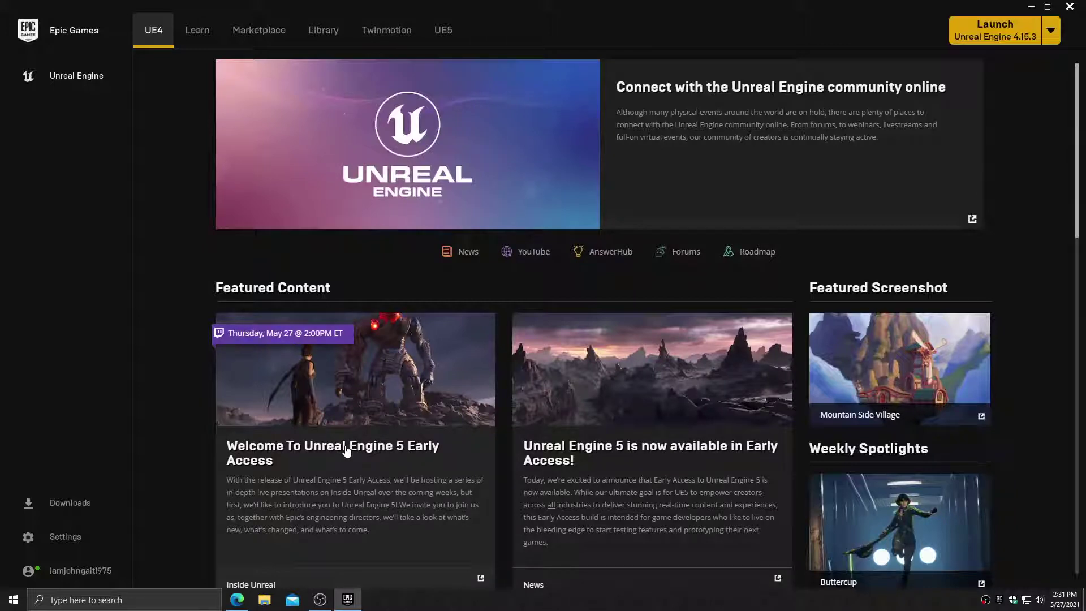
{"action": "scroll", "coordinate": [349, 451], "scroll_direction": "down", "scroll_amount": 5}
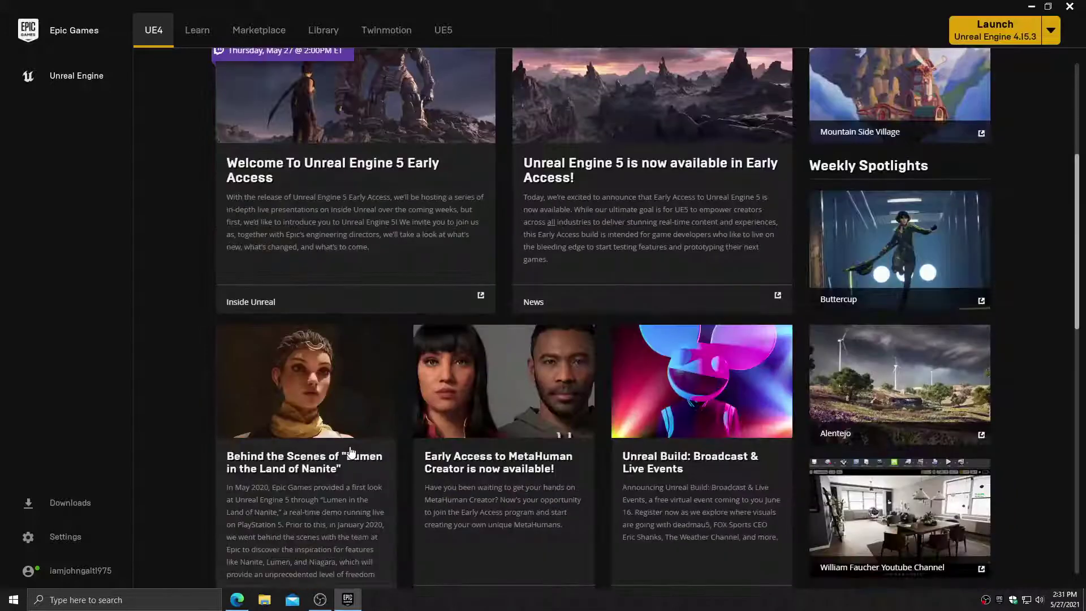
{"action": "scroll", "coordinate": [350, 451], "scroll_direction": "up", "scroll_amount": 5}
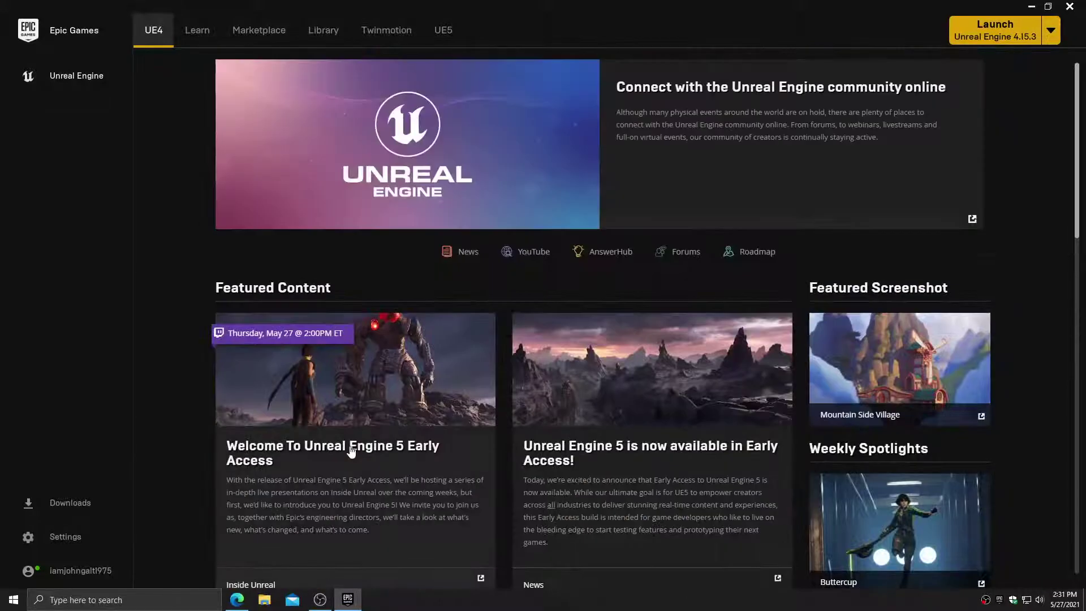
{"action": "left_click", "coordinate": [1079, 7]}
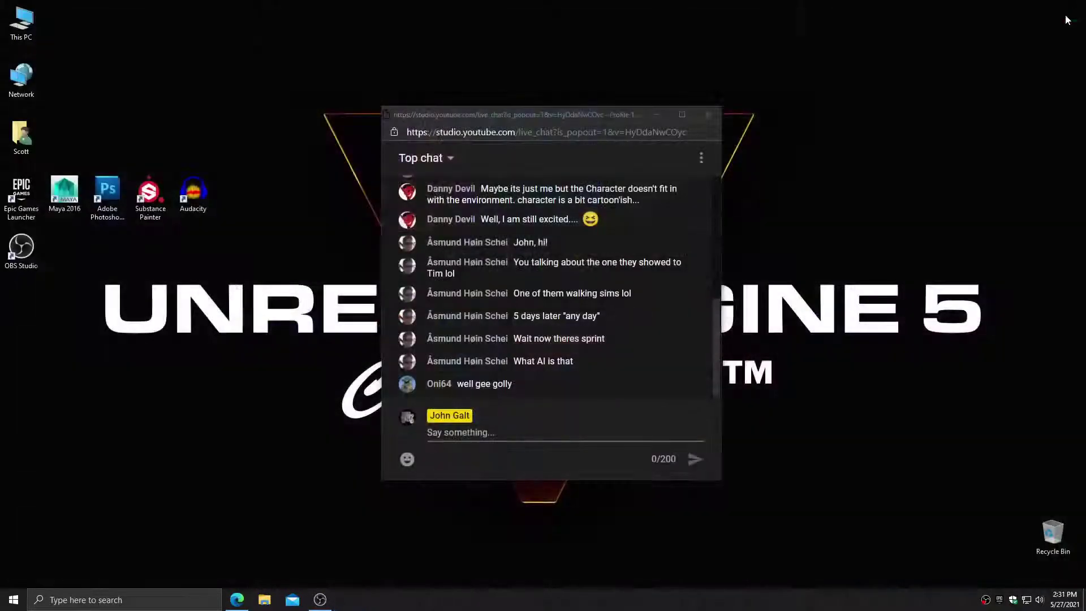